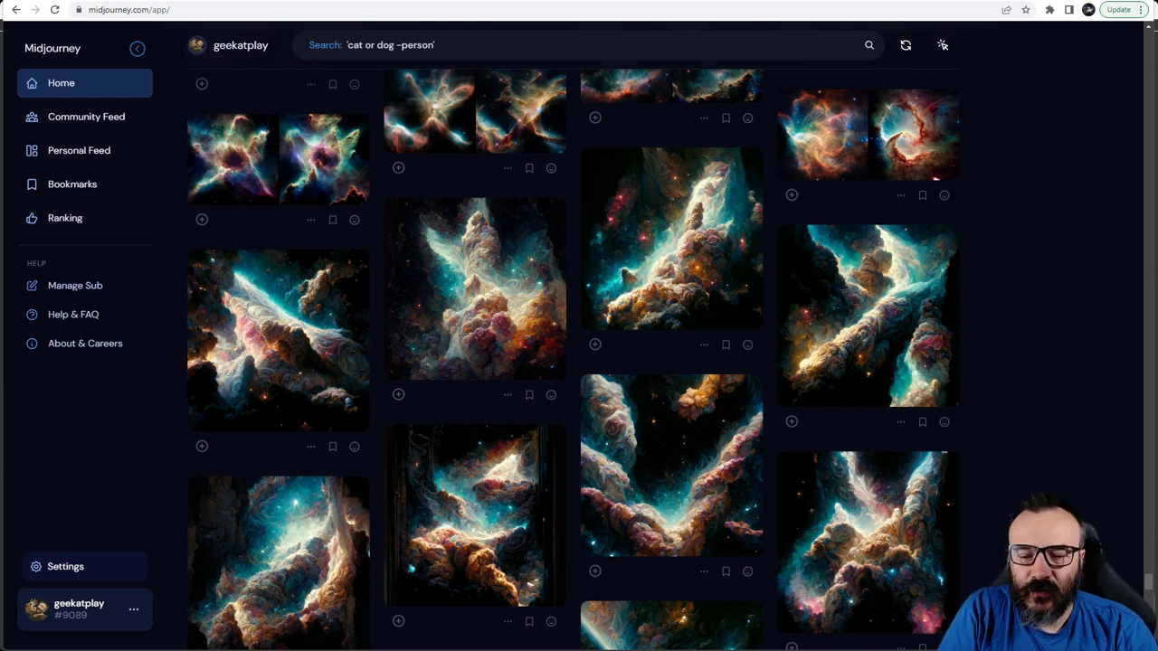
- Look through the generated nebula images and their prompts in the Midjourney gallery for backdrop ideas
scroll(543, 307, down, 3)
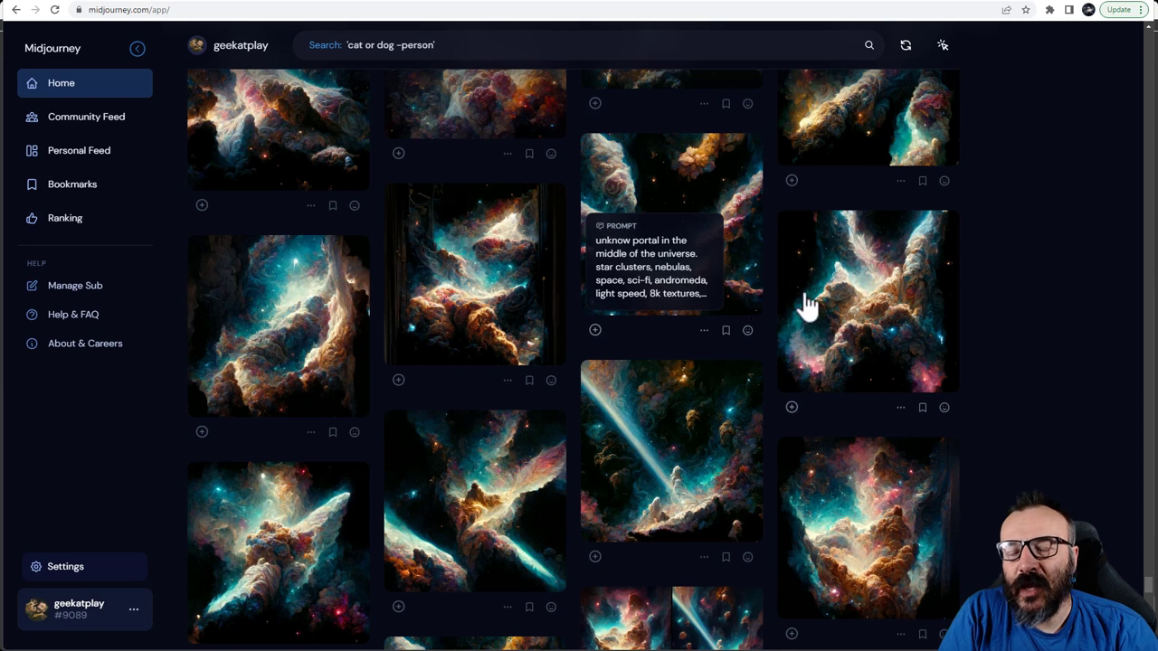
scroll(805, 310, down, 2)
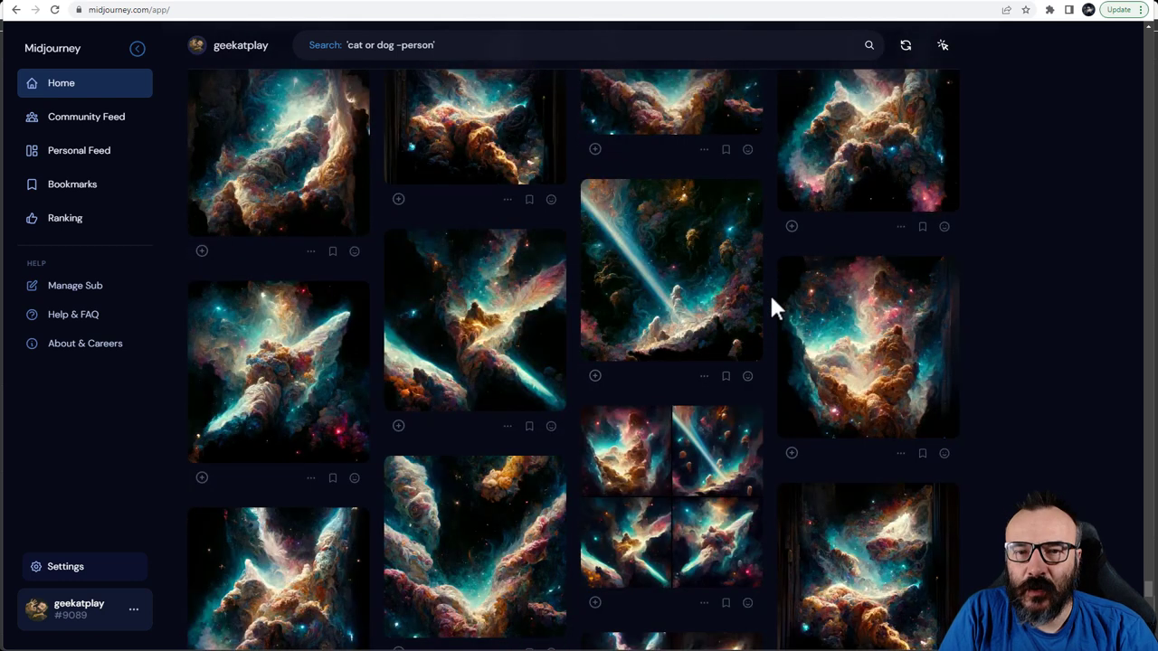
scroll(773, 302, up, 1)
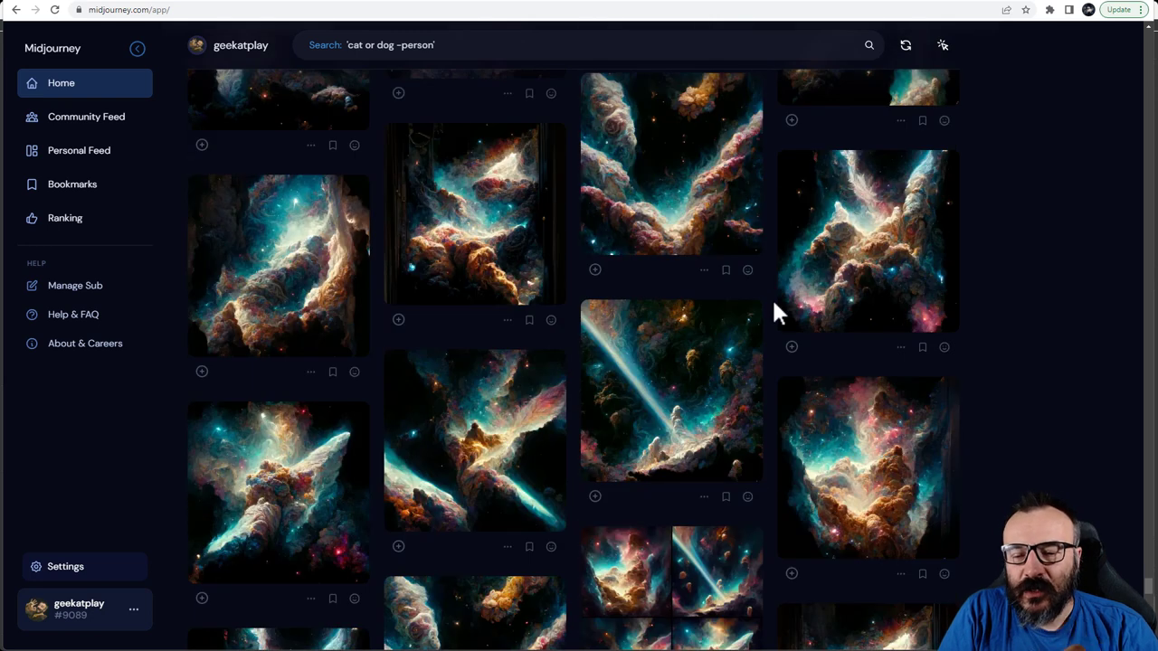
mouse_move(778, 309)
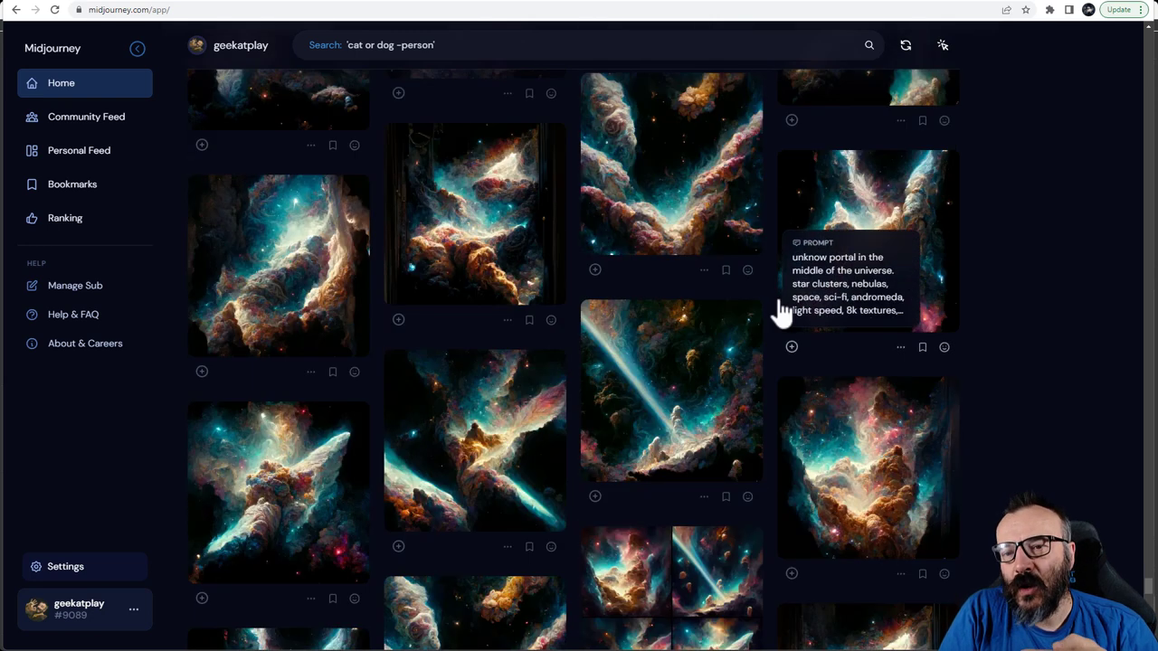
scroll(780, 310, up, 1)
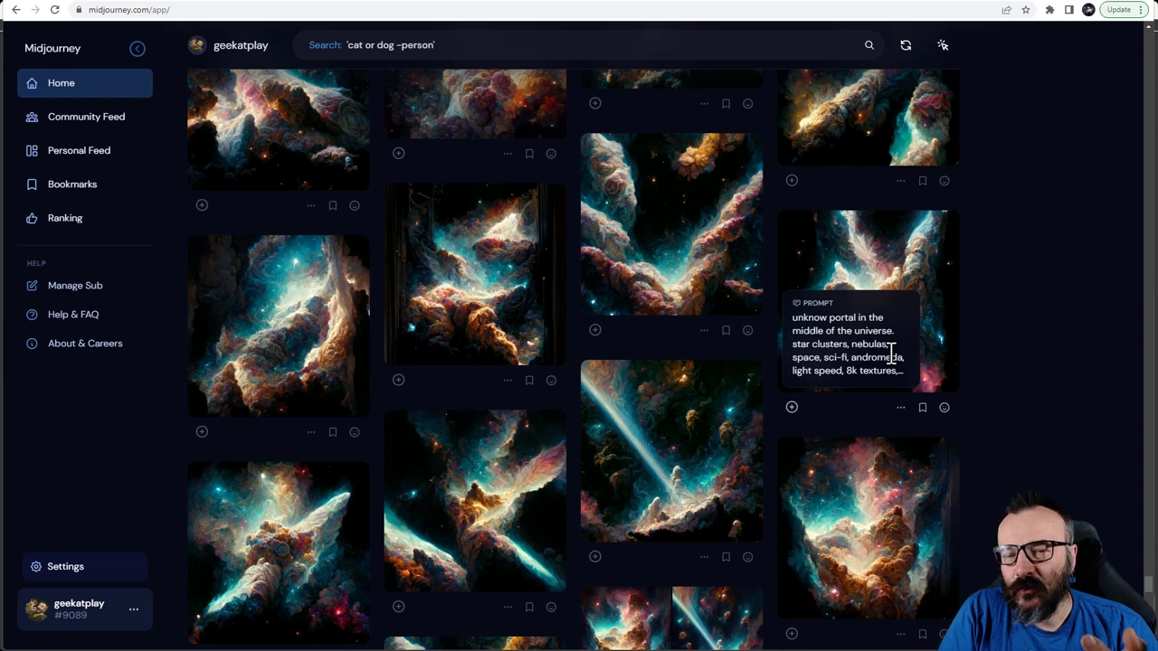
mouse_move(747, 289)
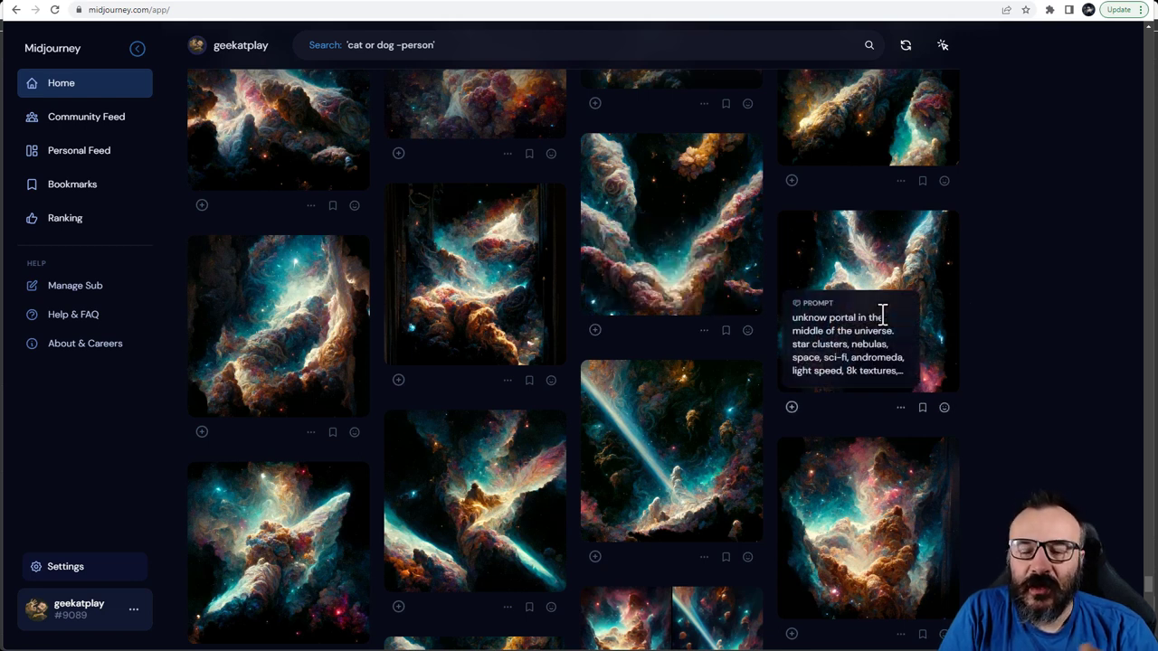
mouse_move(953, 288)
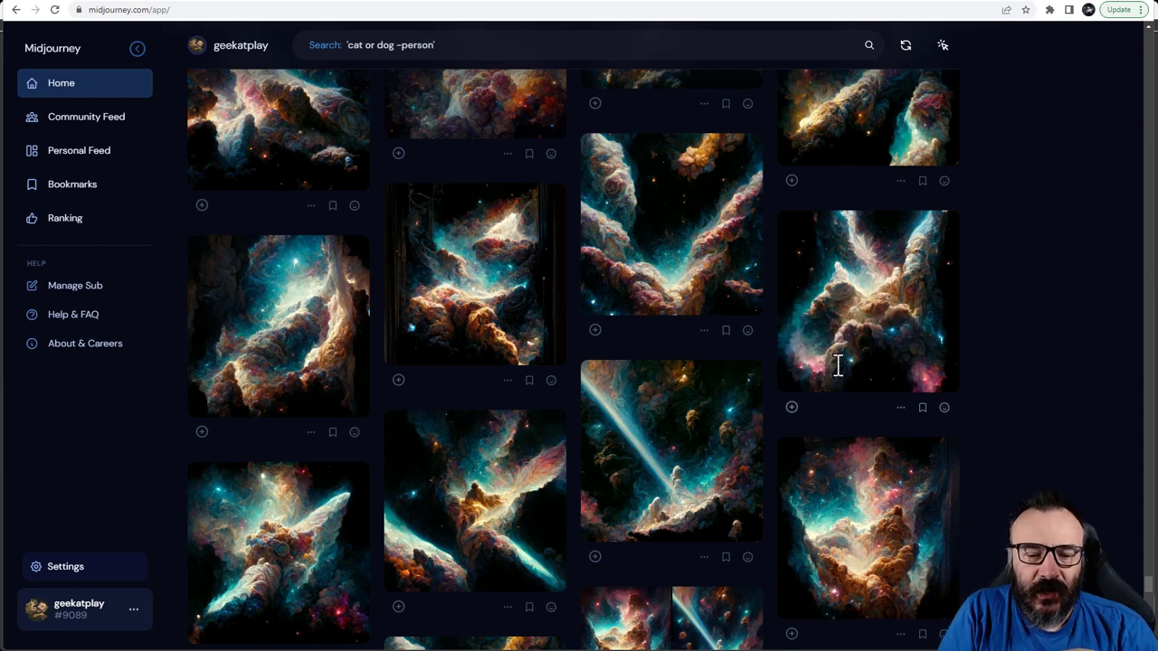
scroll(795, 291, down, 1)
mouse_move(713, 227)
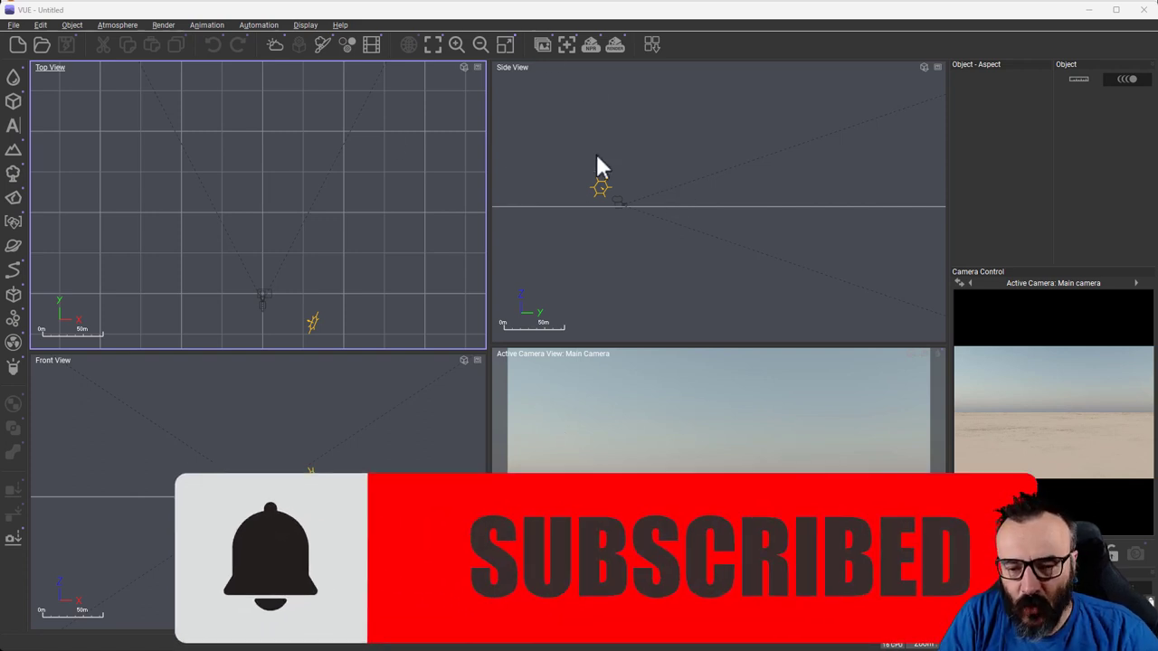
- Switch to VUE, add a planet, enlarge it on the horizon at about Y 112 m, Z 37.5 m, and set its phase to full
click(17, 246)
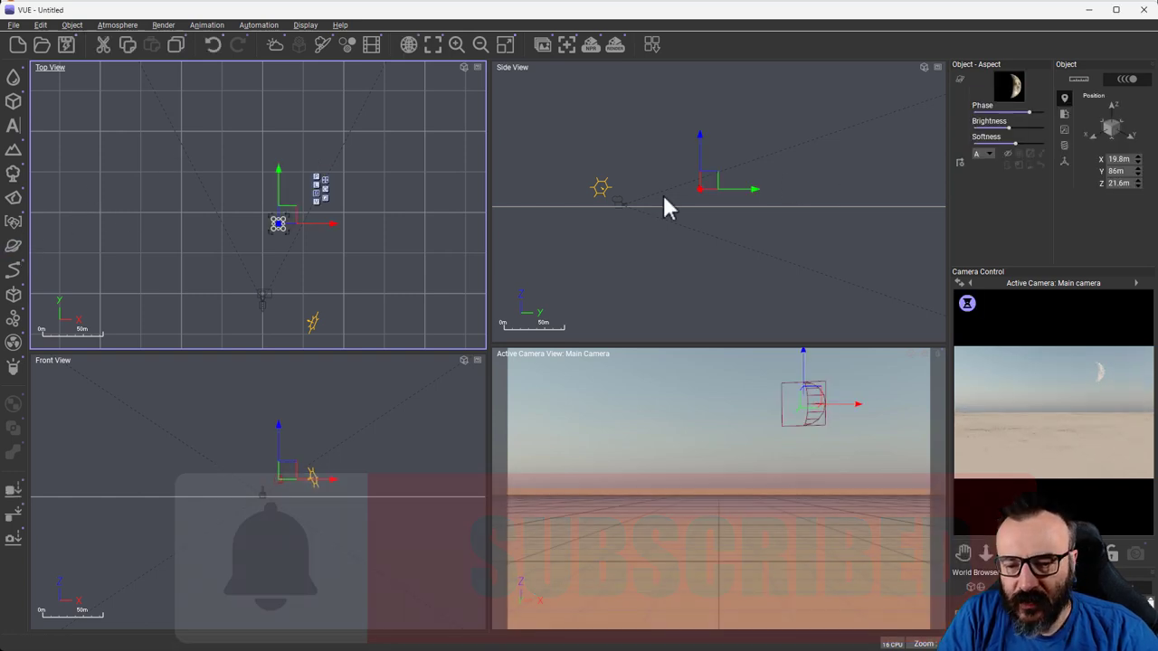
click(701, 188)
drag(701, 188, 802, 103)
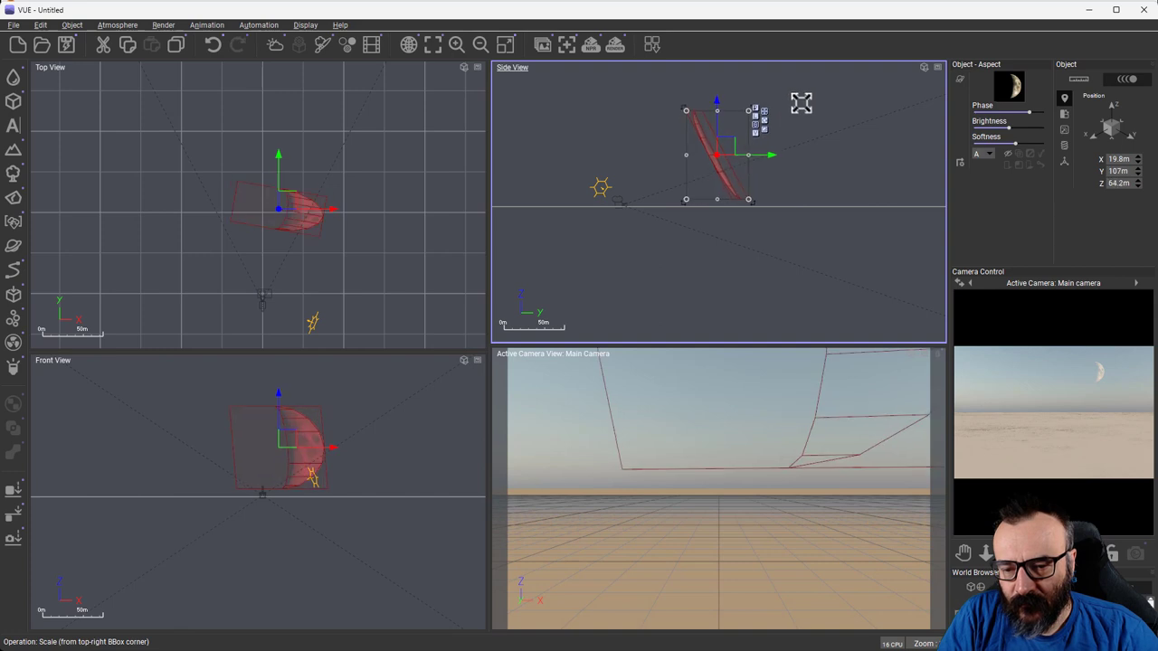
drag(743, 127, 729, 177)
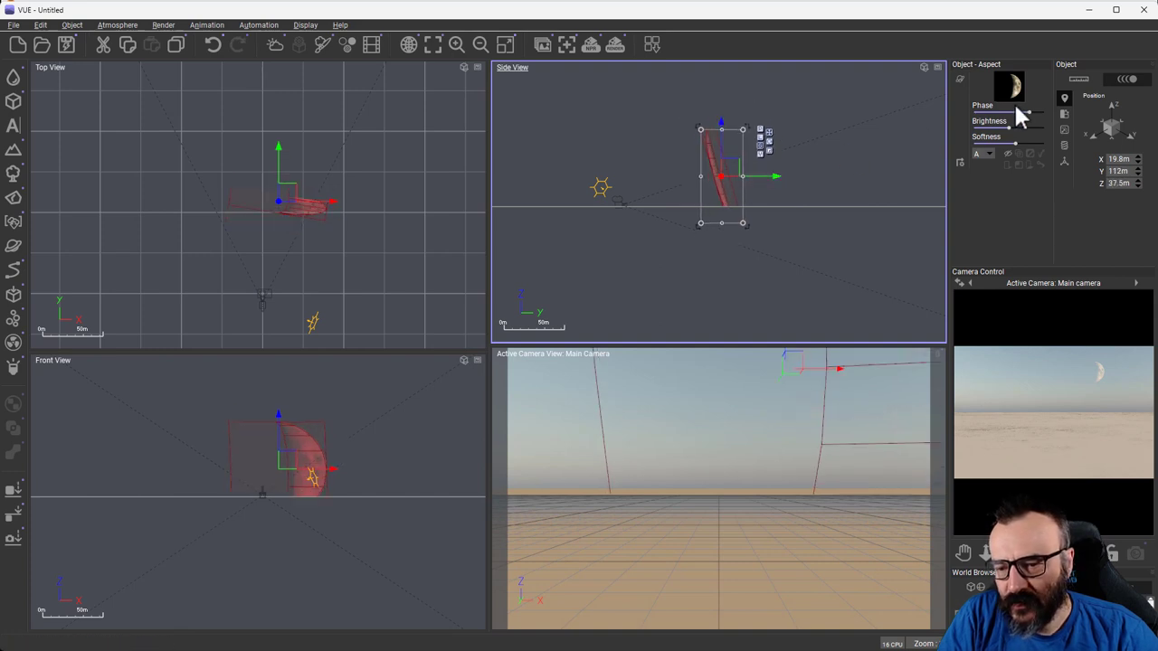
mouse_move(1022, 110)
mouse_down()
mouse_move(987, 108)
mouse_move(1012, 110)
mouse_up()
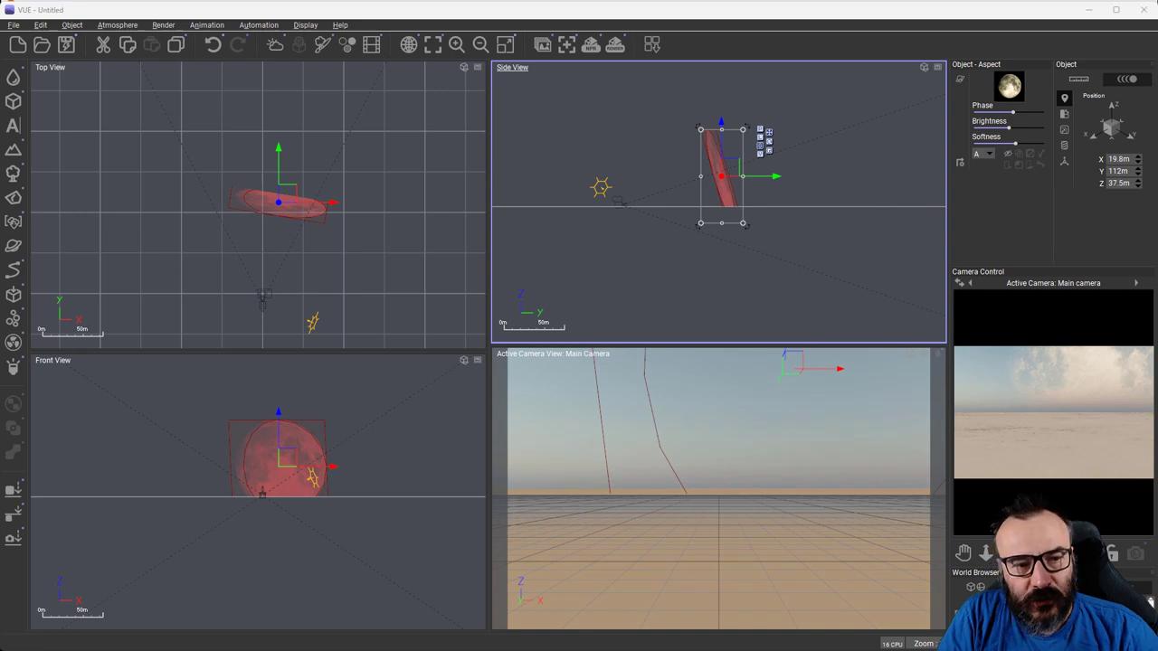
- Center the planet in front of the camera at about X -3.5 m, Y 109 m and enlarge it to fill the sky
drag(290, 193, 268, 189)
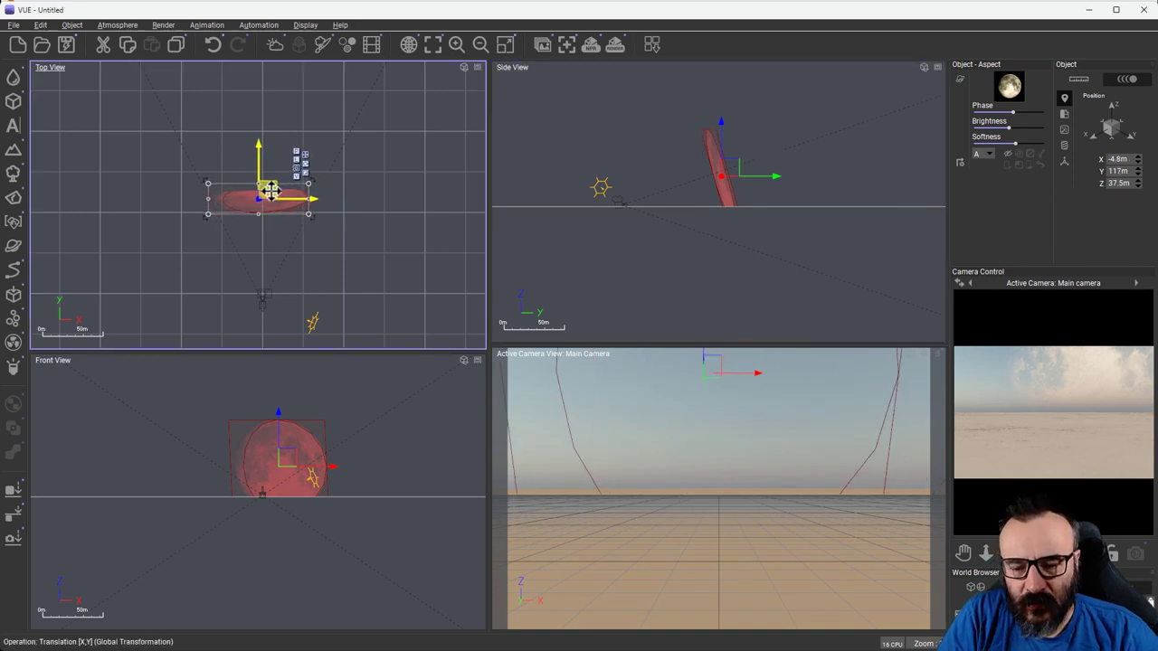
click(750, 177)
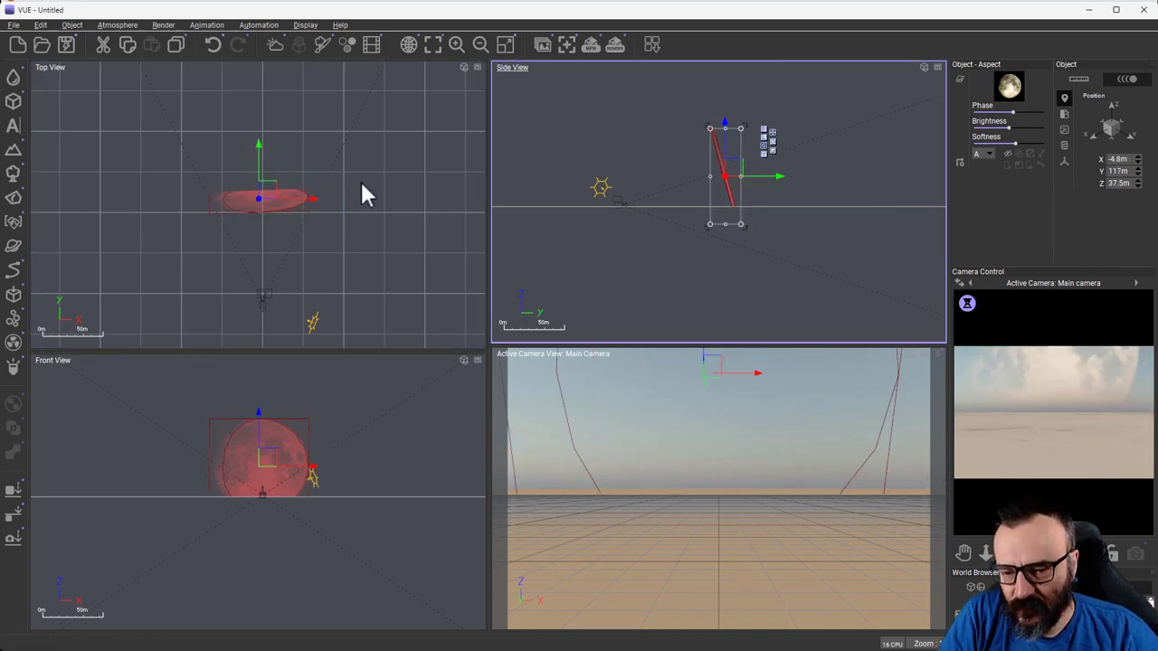
click(264, 193)
drag(309, 214, 271, 199)
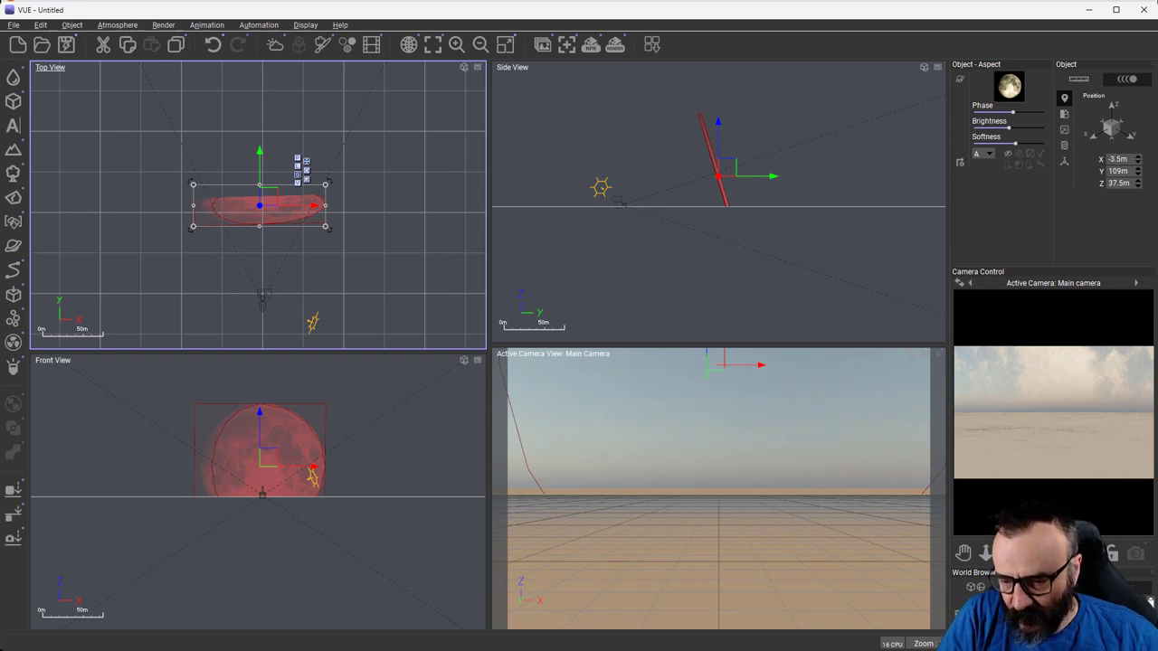
- Resize the interface panels to give the World Browser more height and the camera preview area more width
drag(1050, 567, 1086, 374)
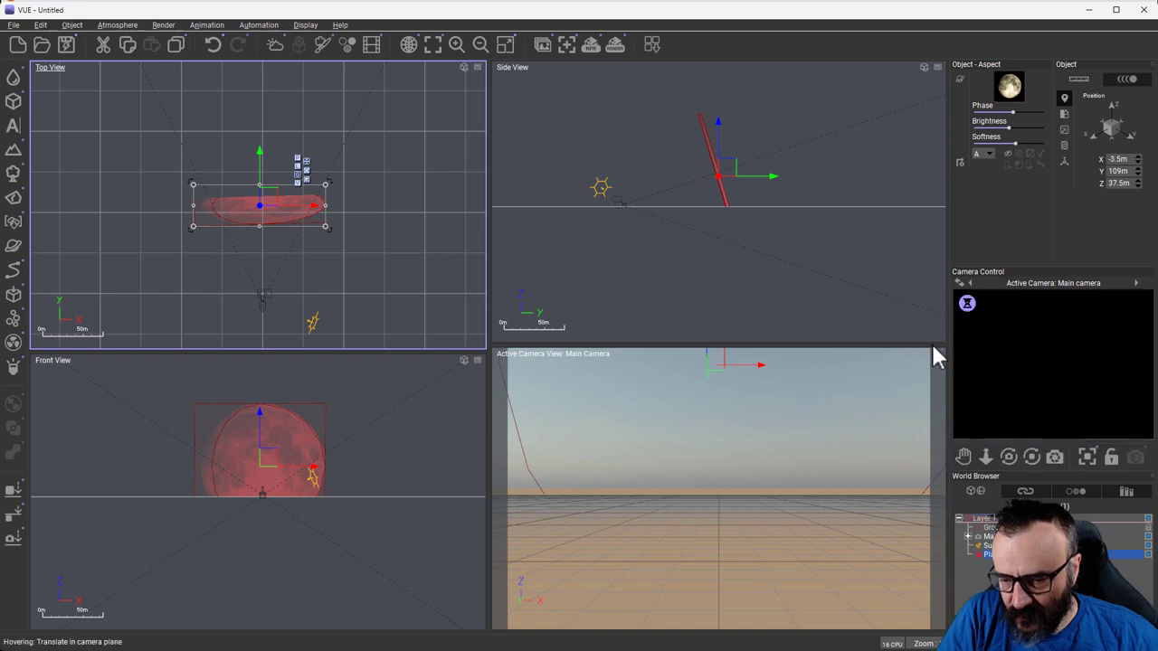
drag(946, 334, 867, 329)
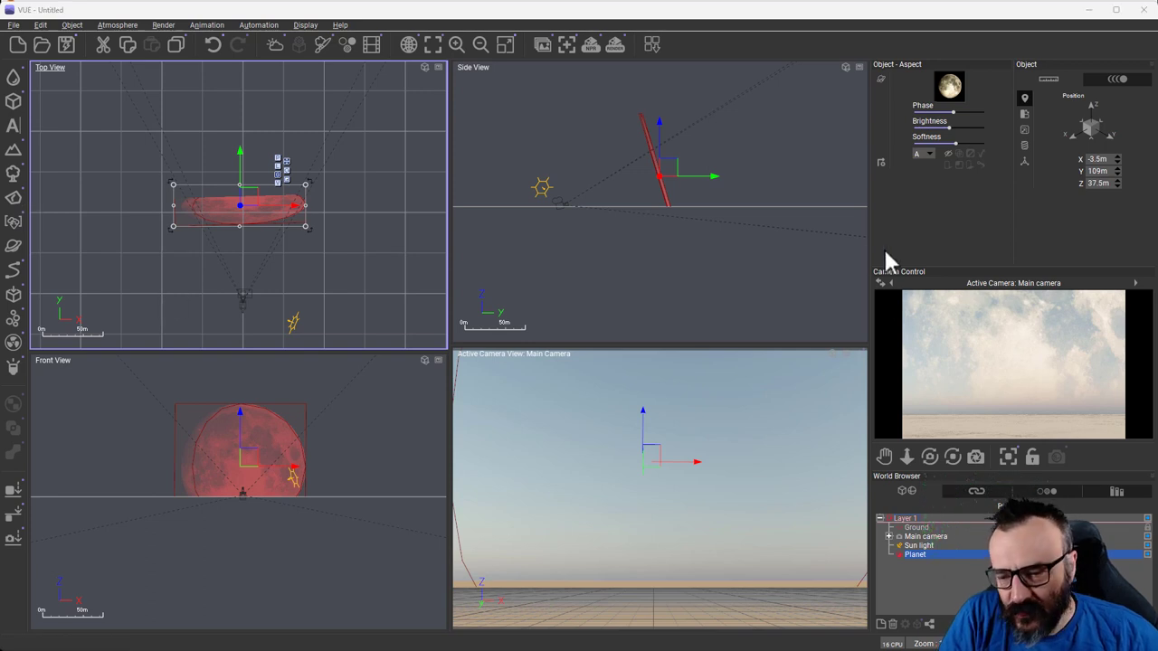
- Change the planet to a custom type using the picture neb.png from the Backdrops folder
click(880, 79)
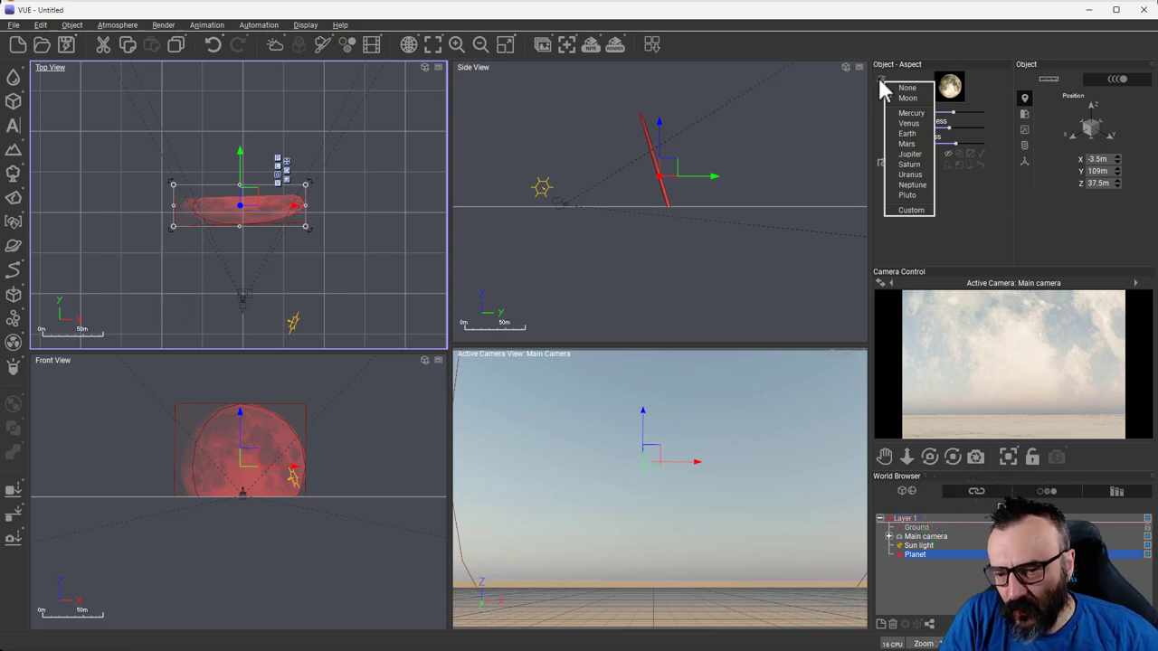
click(910, 210)
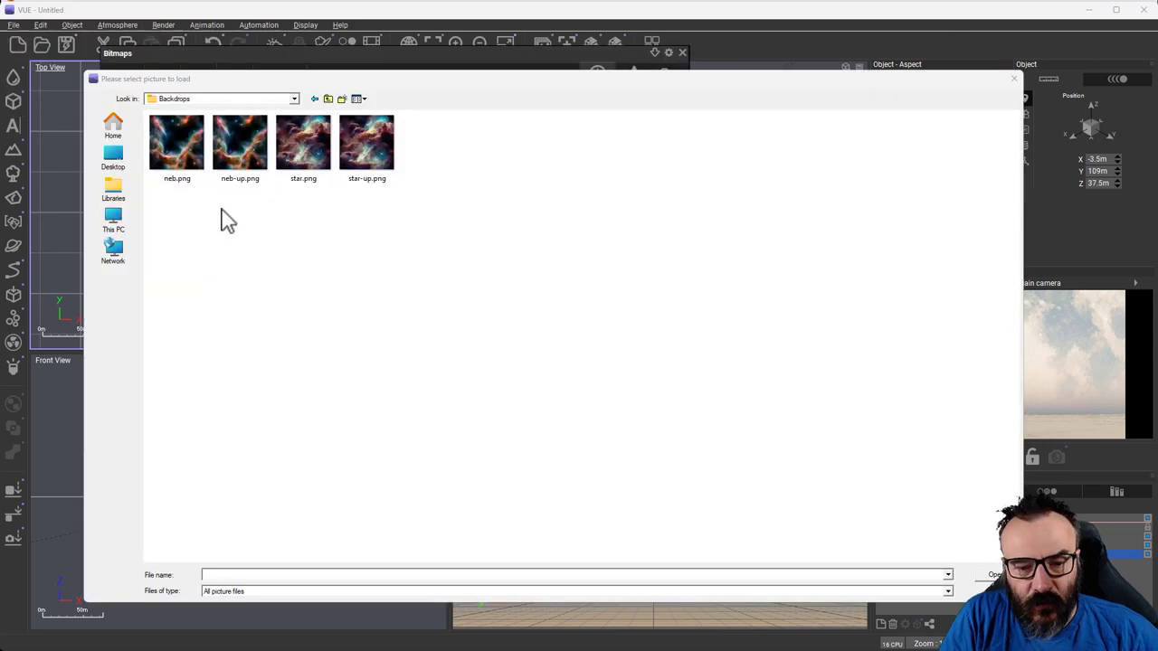
click(184, 177)
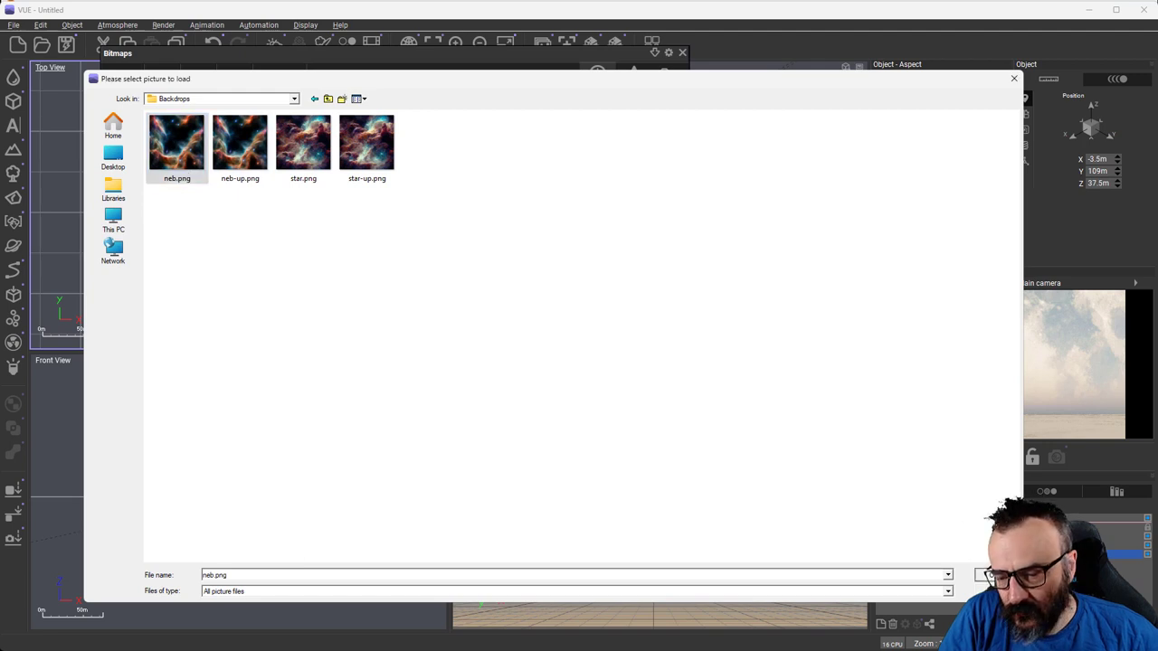
click(988, 575)
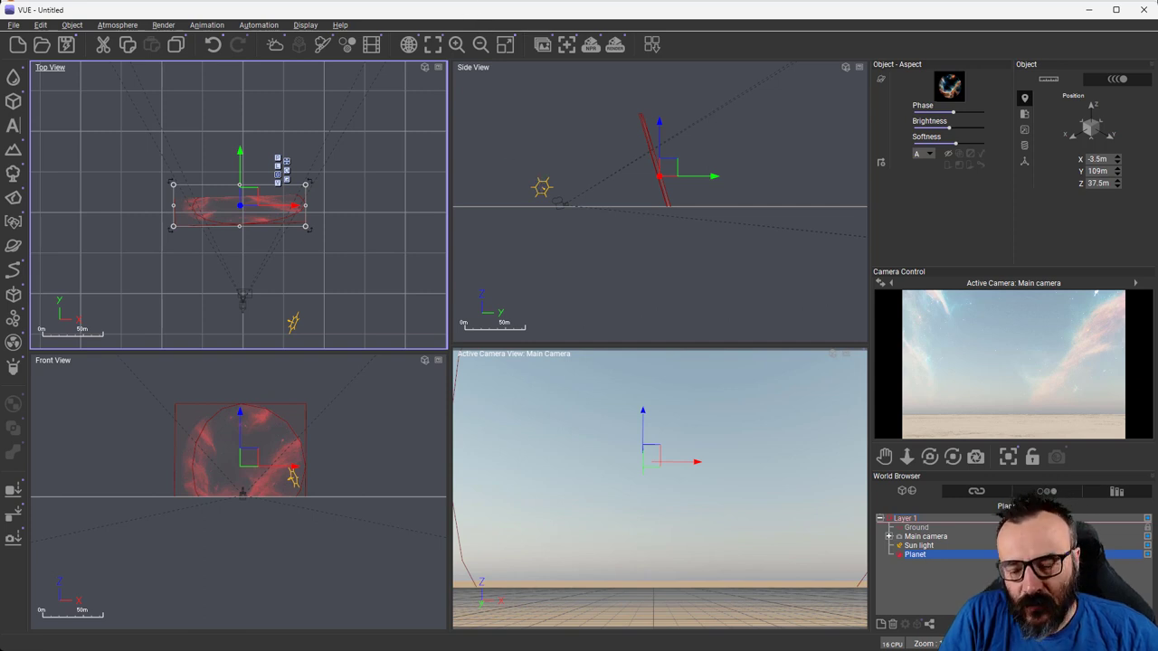
- Switch to Topaz Gigapixel AI, load neb.png and compare the original with the 6x Standard upscale preview
key(alt+Tab)
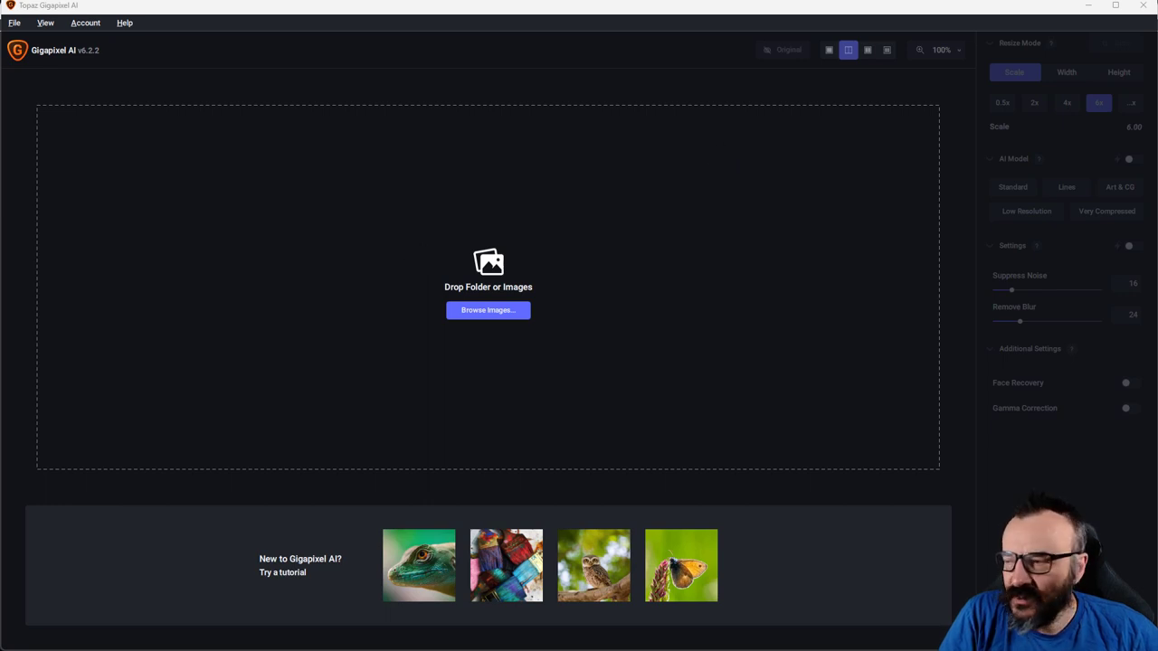
drag(1157, 253, 636, 255)
scroll(620, 289, down, 5)
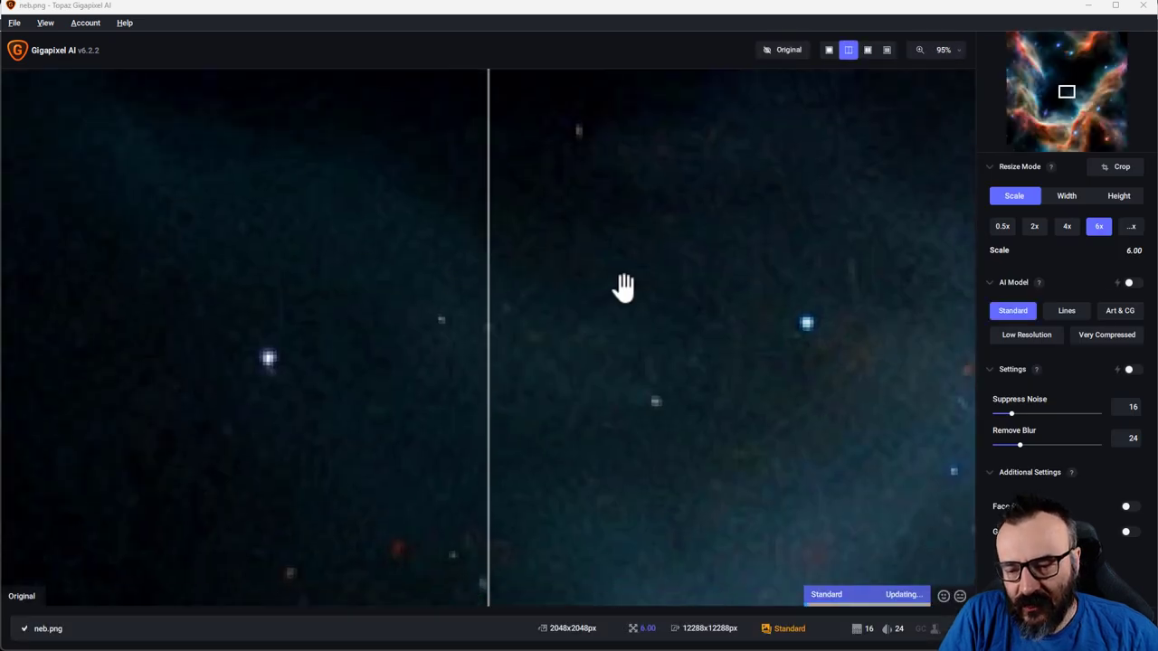
scroll(629, 311, down, 2)
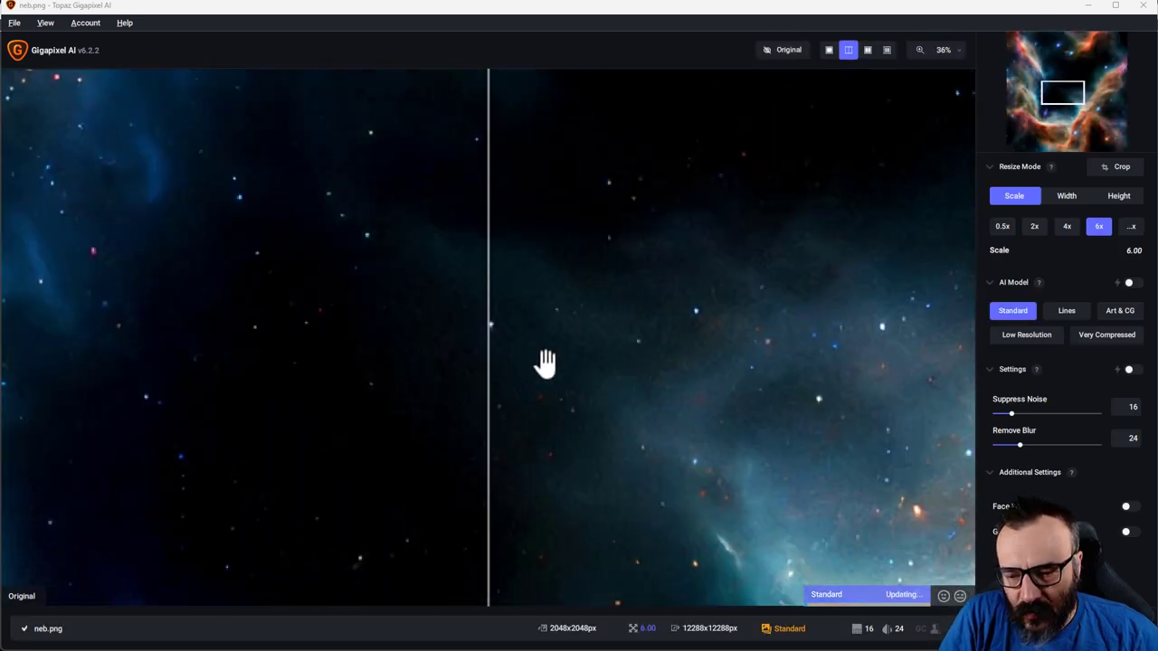
drag(488, 362, 610, 323)
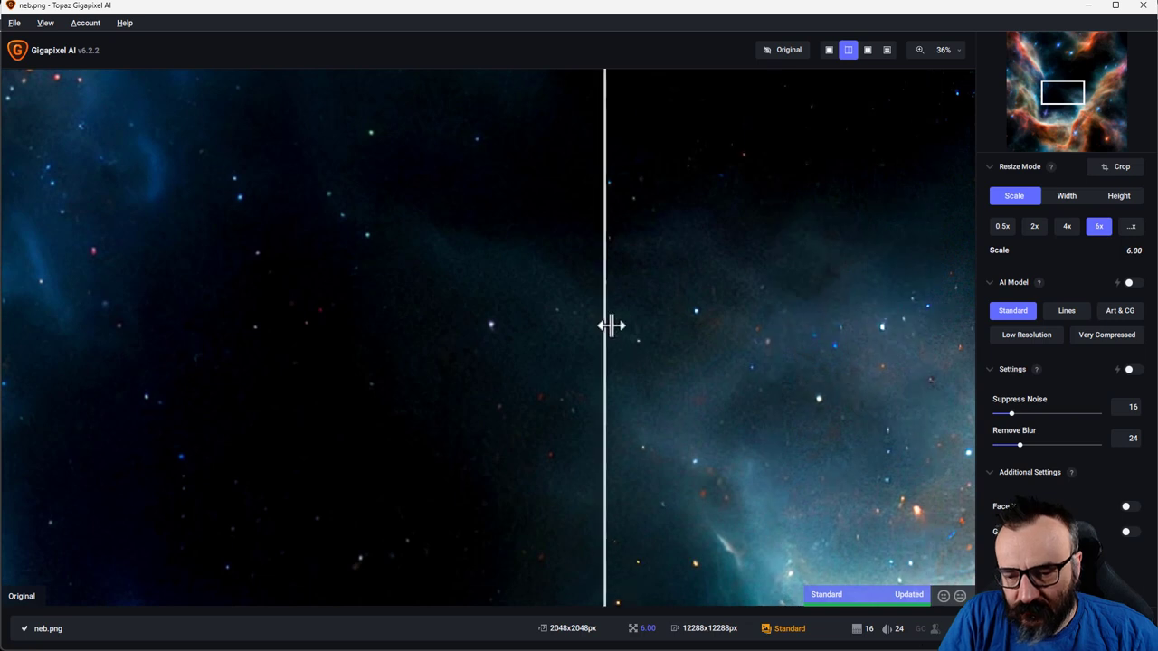
scroll(618, 323, down, 3)
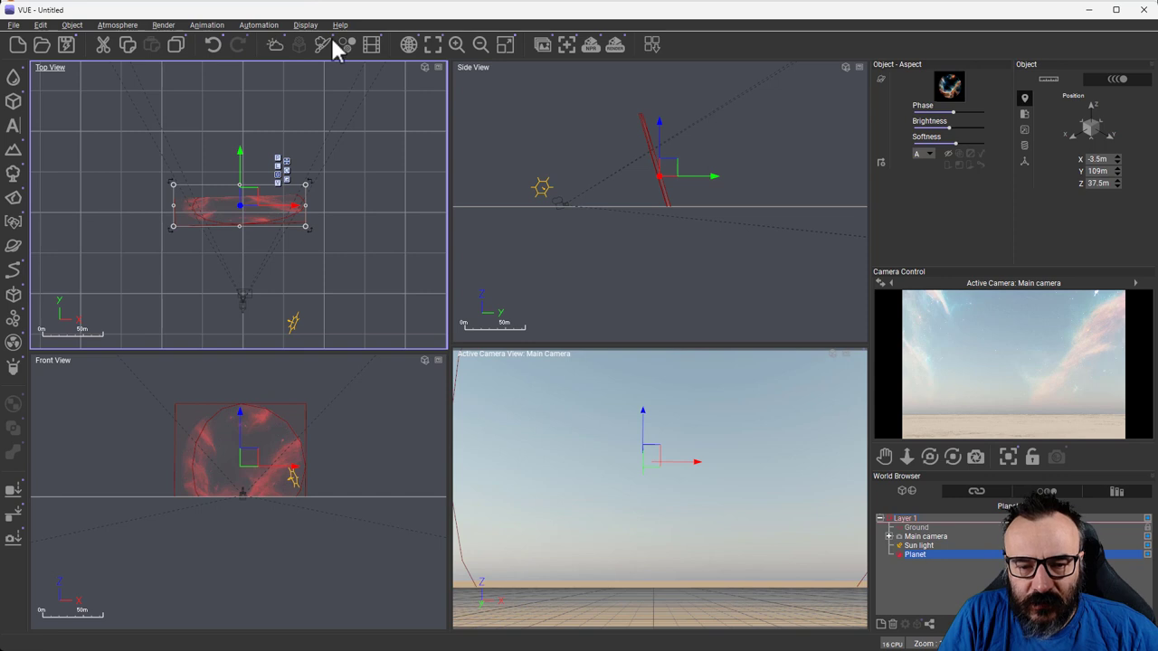
- In VUE's atmosphere, set sky density 70% at 2.7 km, decay 15% at 4.4 km, haze ground density 6% and fog mean altitude 142 m
right_click(1026, 353)
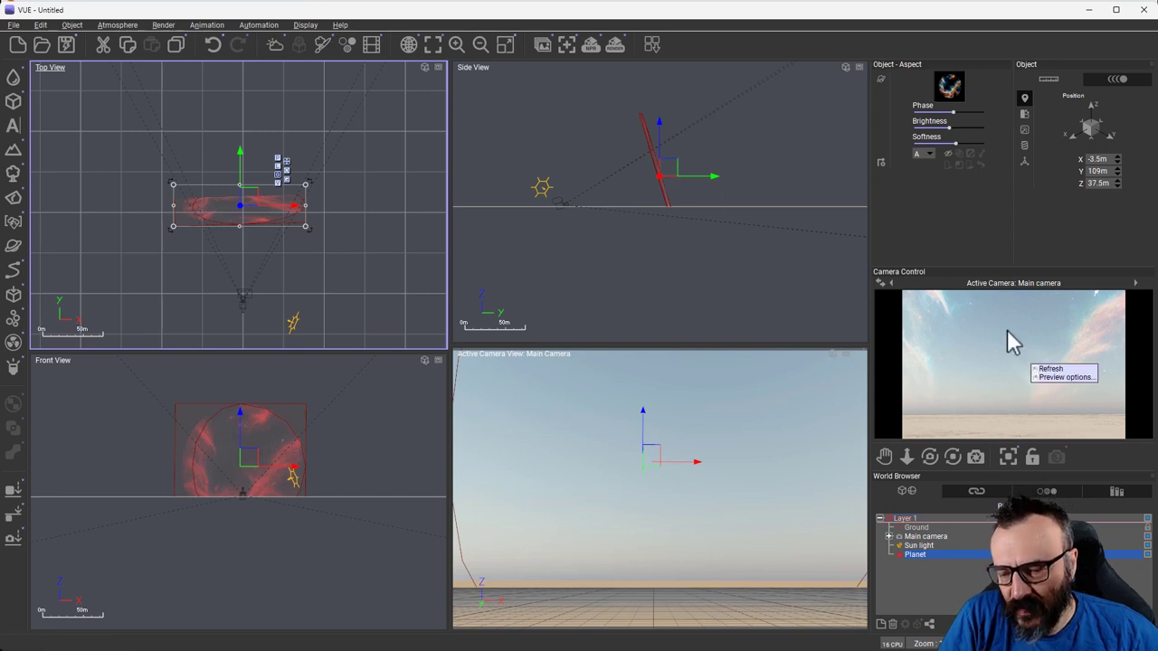
key(Escape)
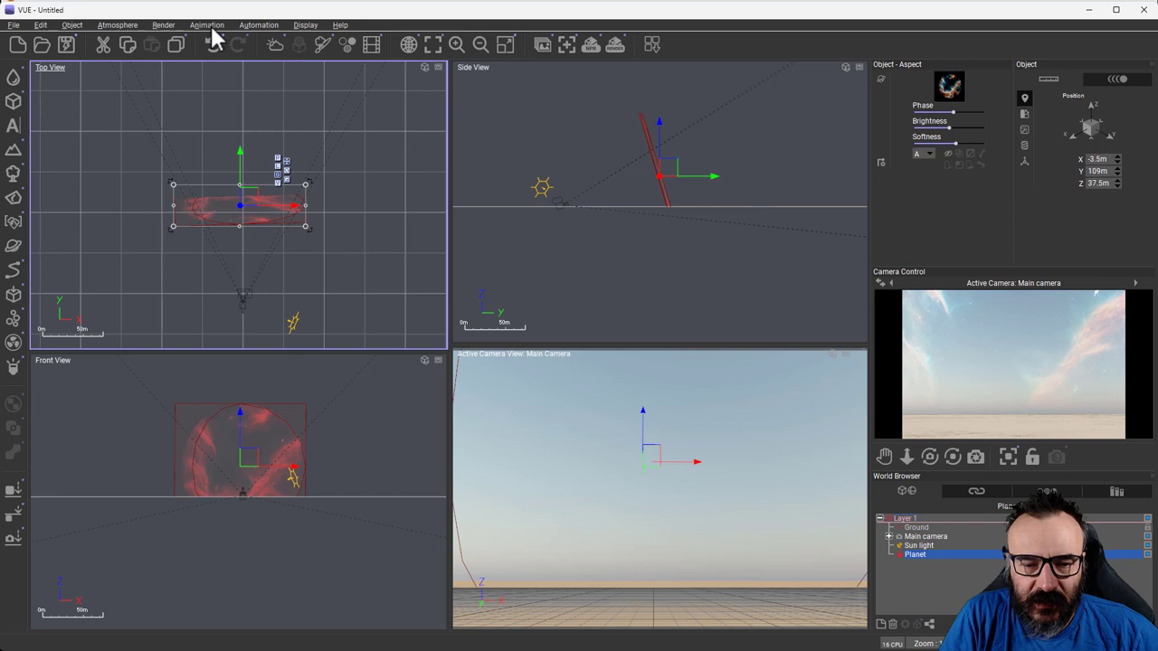
click(134, 25)
click(150, 144)
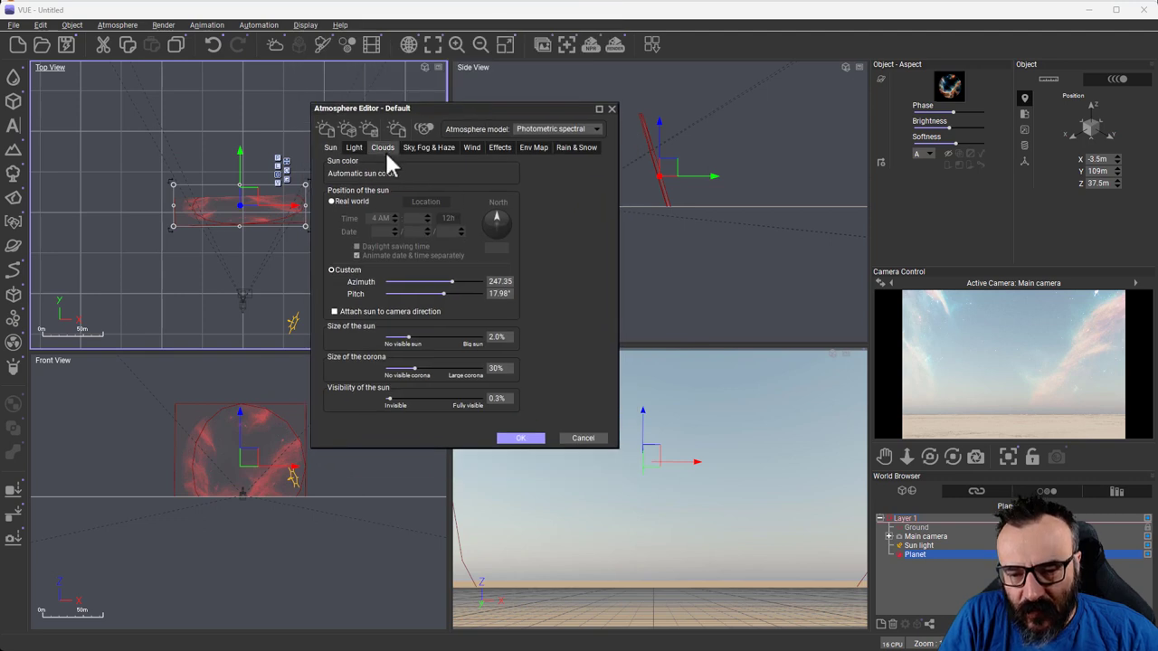
click(442, 147)
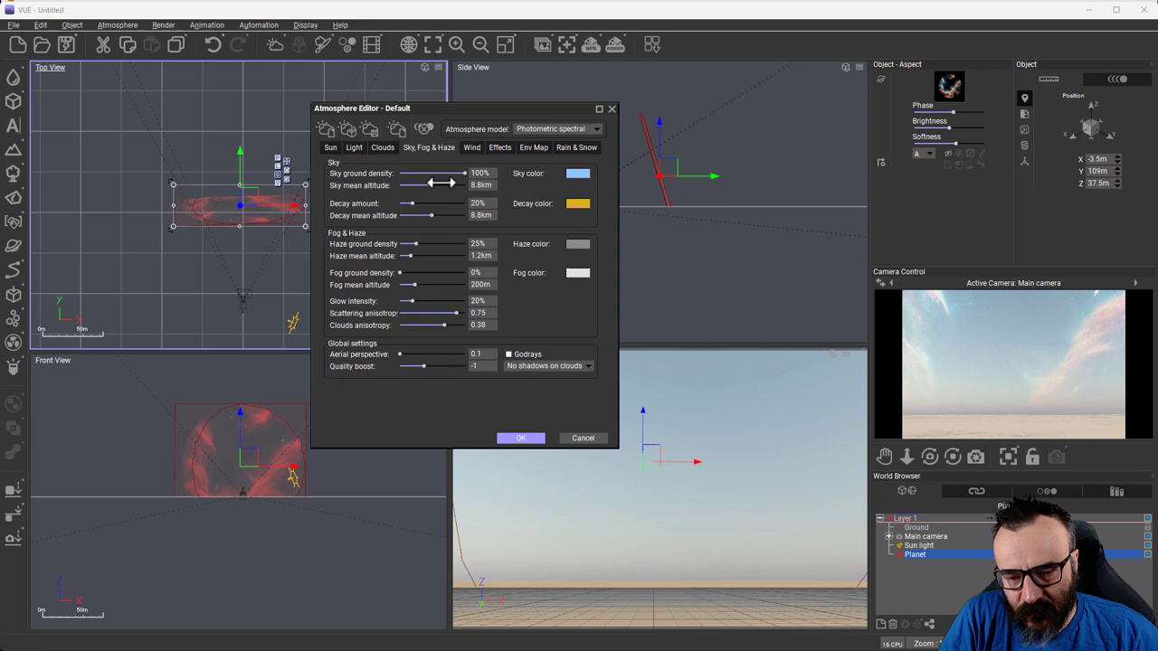
drag(444, 203, 417, 244)
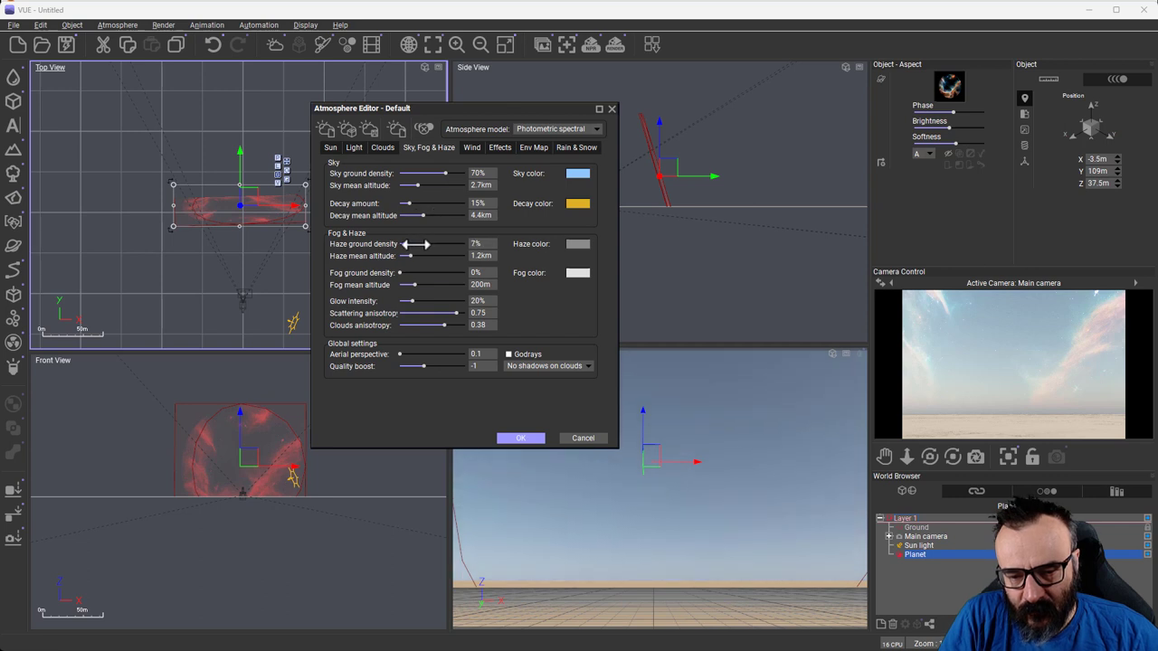
drag(415, 284, 408, 285)
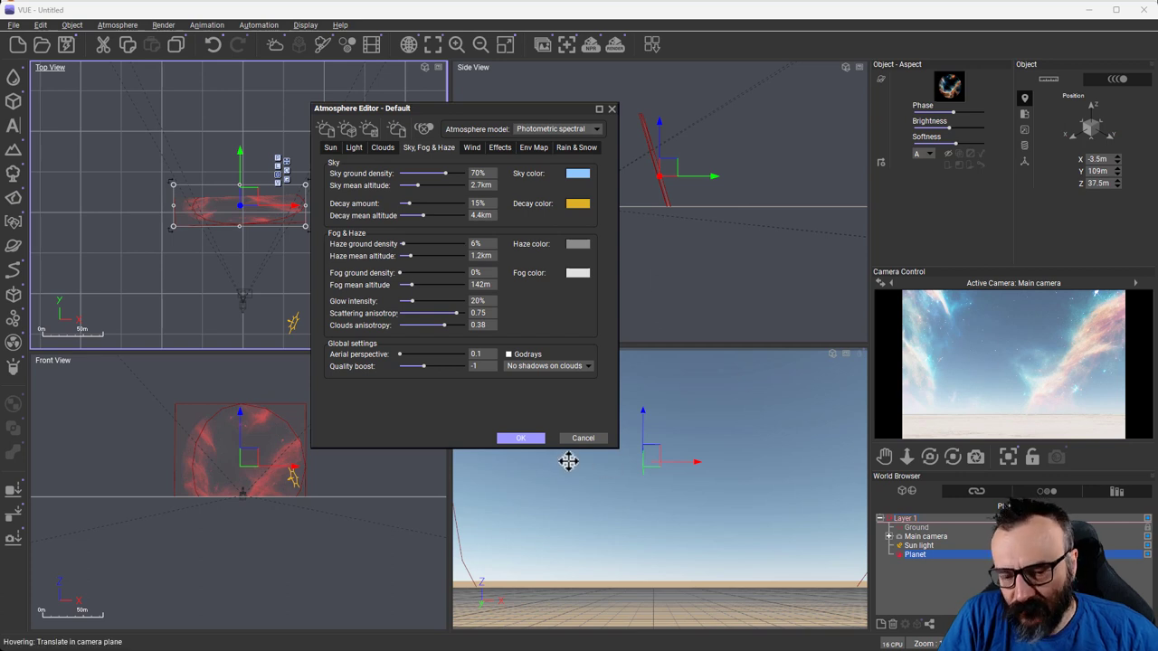
click(521, 438)
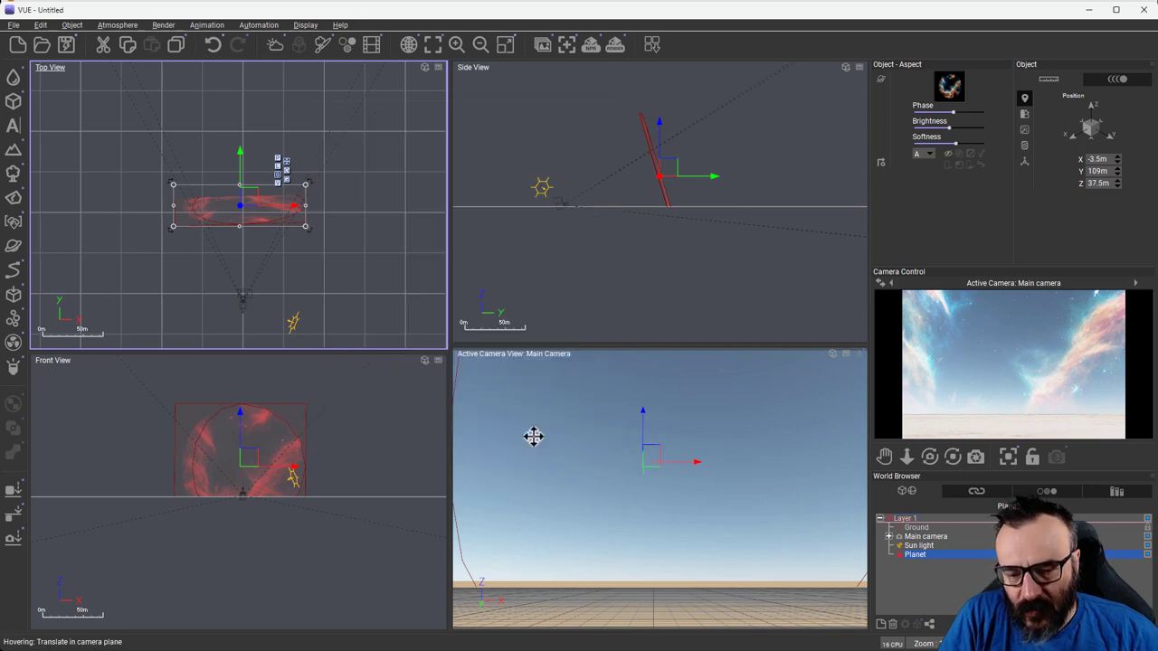
- Move the sun light in front of the camera, low above the horizon, to about X -2.7 m, Y 182 m, Z 29.1 m
click(919, 547)
right_drag(277, 199, 331, 258)
drag(331, 259, 268, 103)
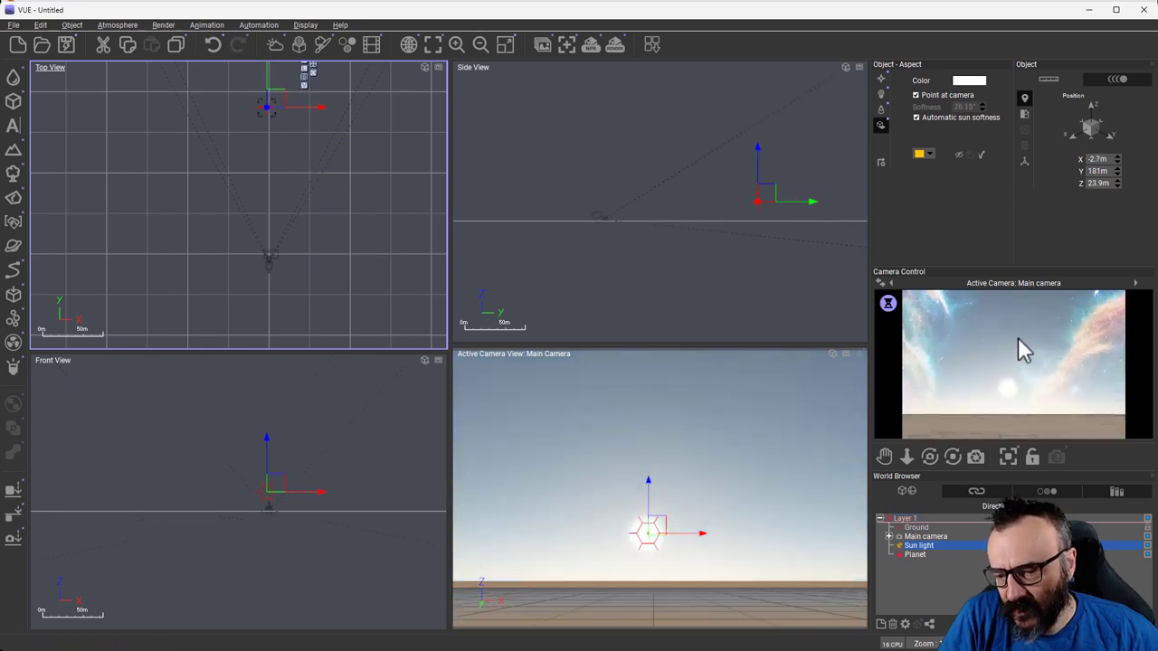
drag(769, 192, 760, 195)
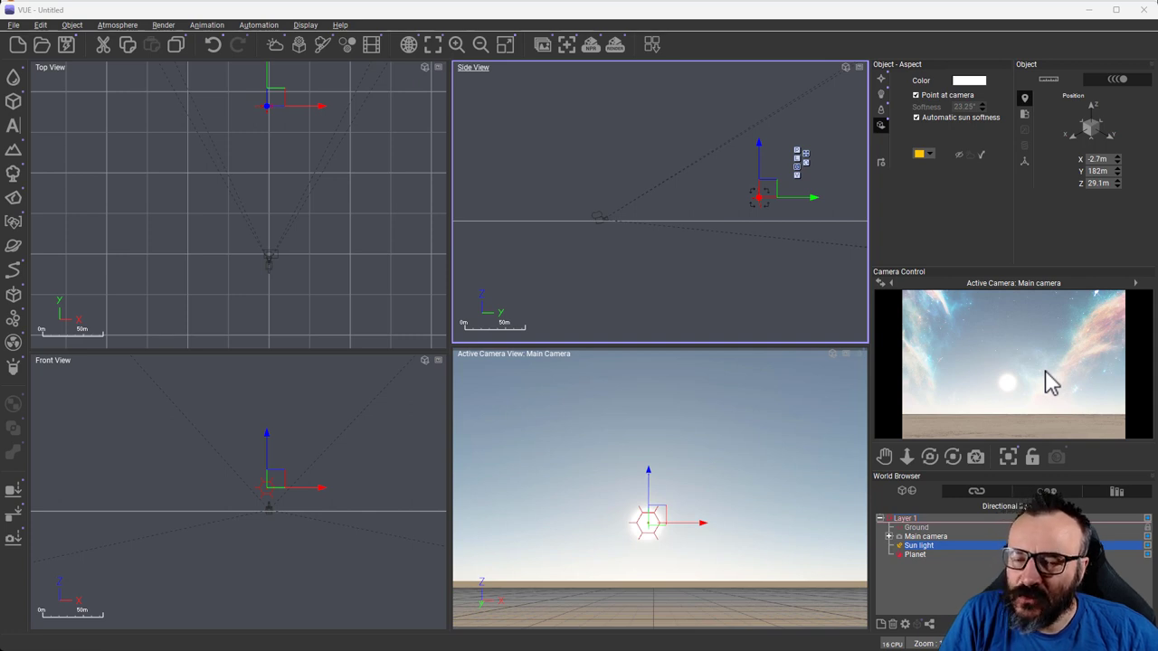
- Switch the atmosphere model to Standard spectral and have the atmosphere and camera exposure adjusted automatically
click(116, 26)
click(168, 147)
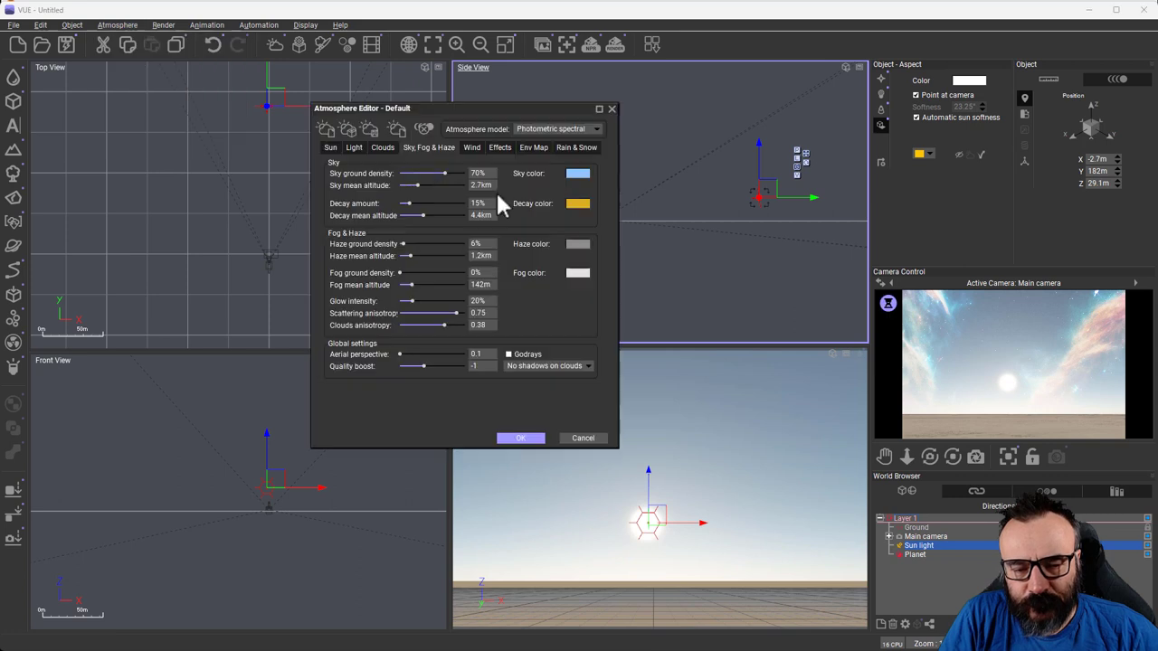
click(600, 128)
click(550, 143)
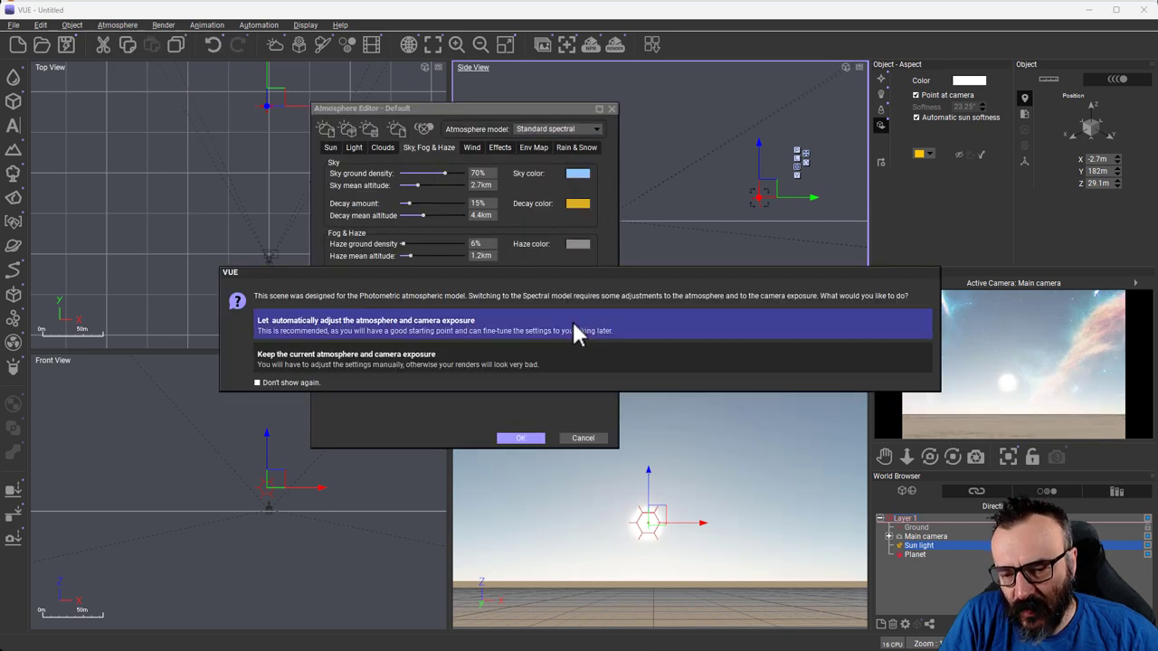
click(573, 326)
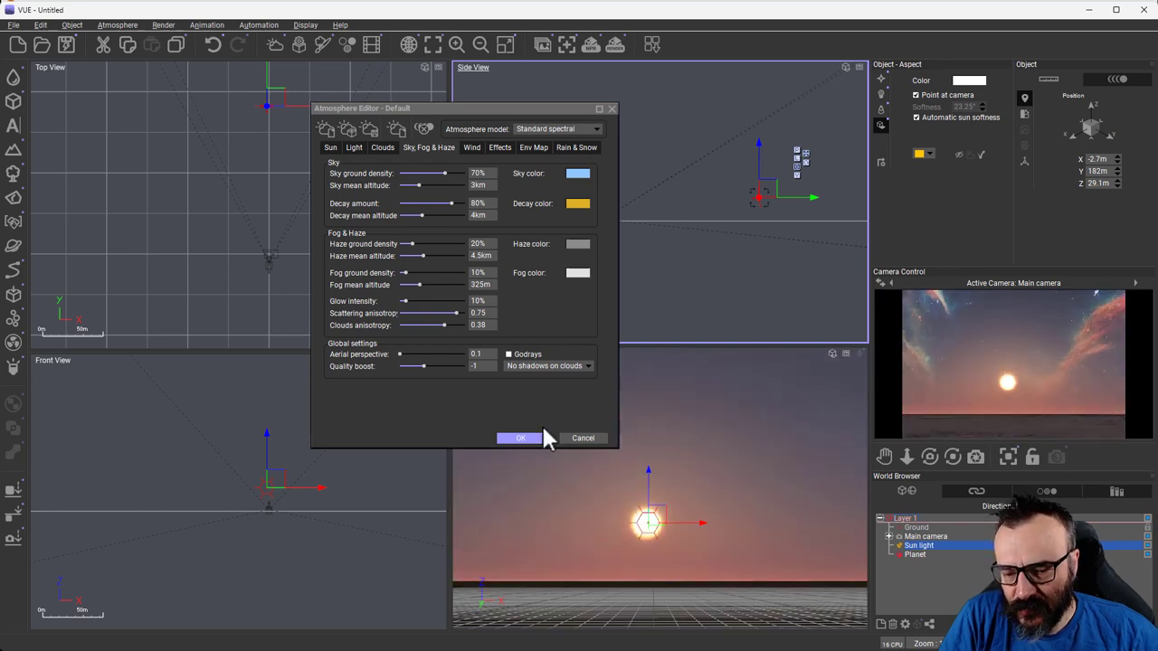
click(525, 438)
- Turn off auto-exposure in the main camera's advanced options
double_click(938, 536)
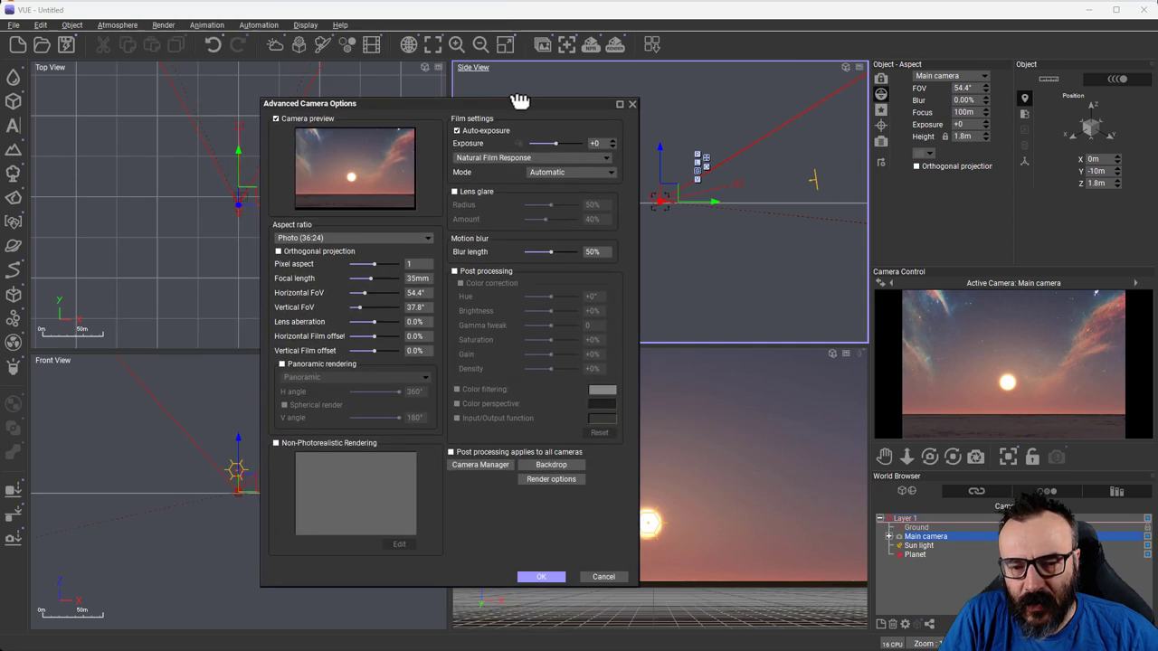
click(457, 131)
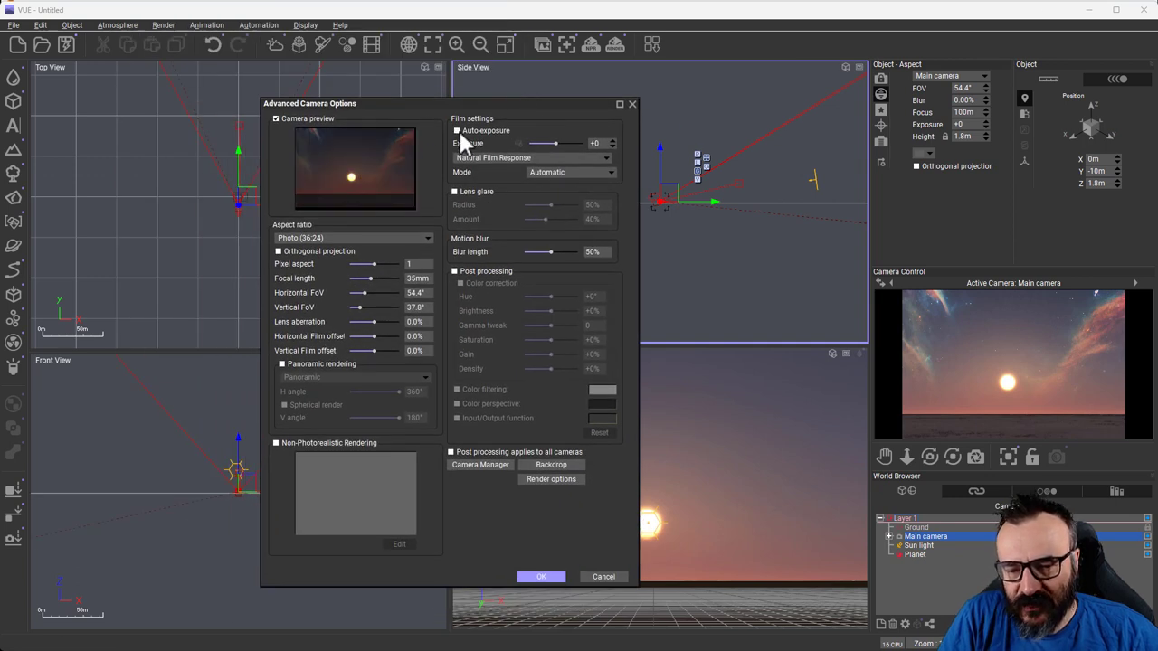
click(544, 575)
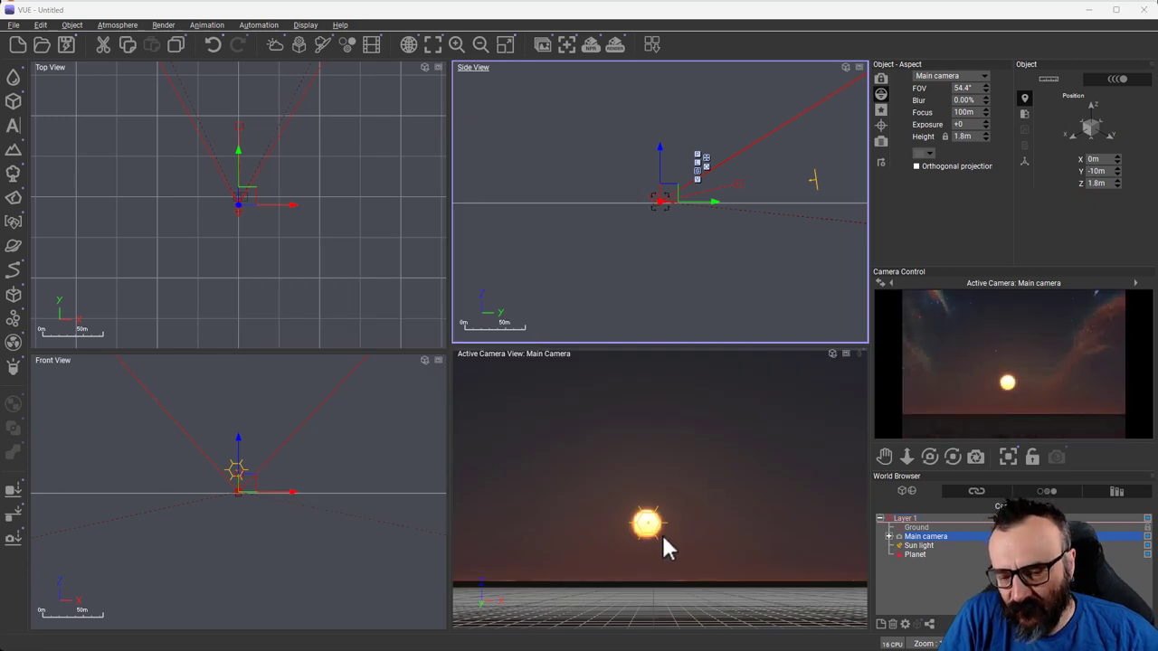
- Rotate the nebula planet clockwise in the front view so its picture is tilted across the sky
click(914, 554)
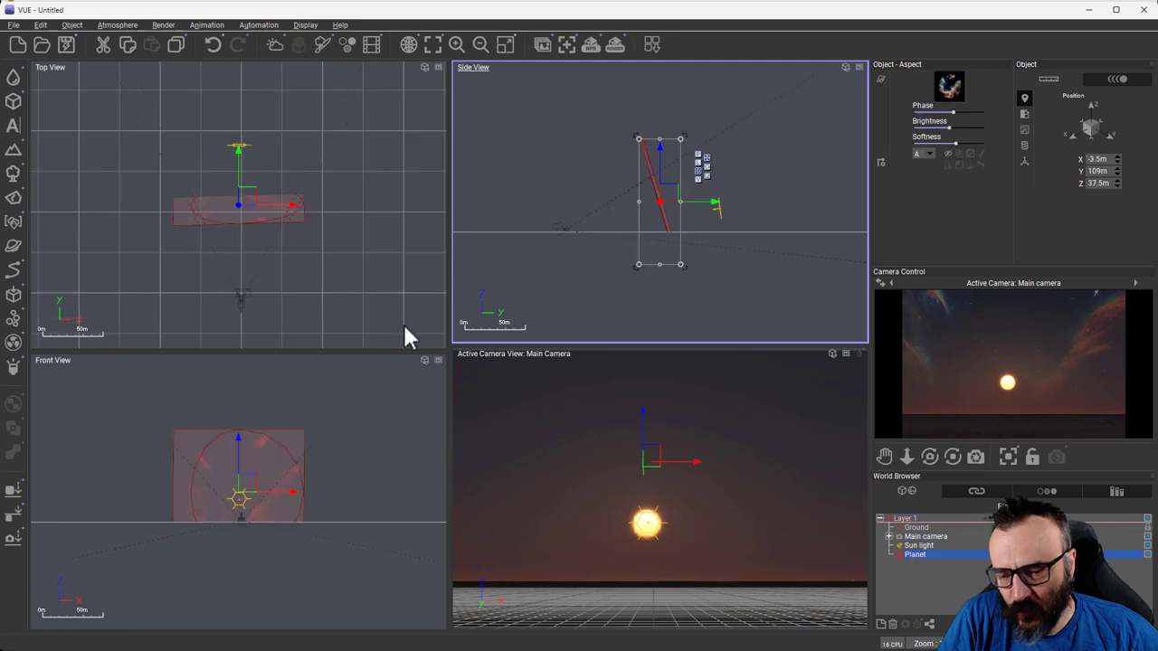
click(259, 519)
drag(304, 555, 300, 423)
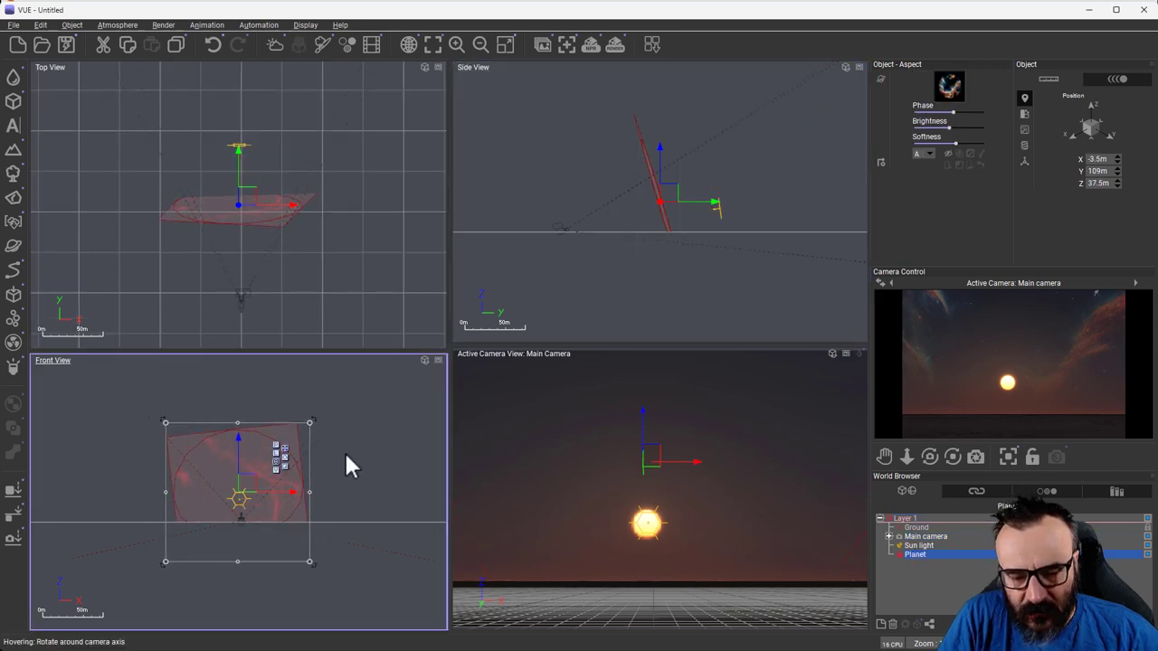
right_click(1097, 400)
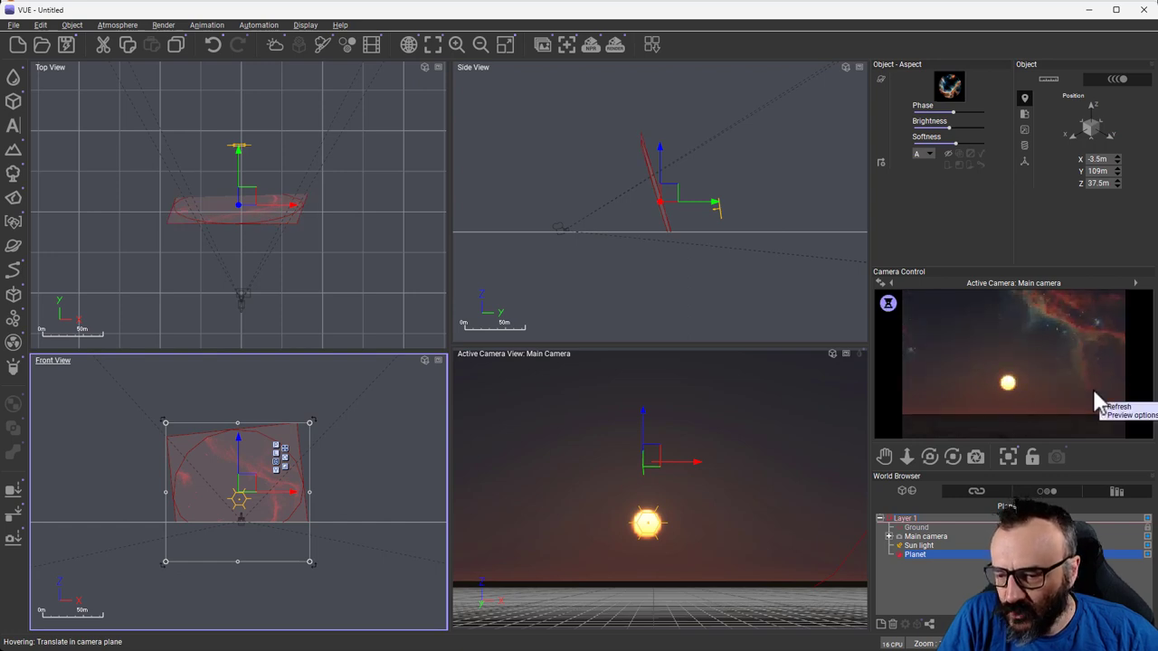
click(1038, 313)
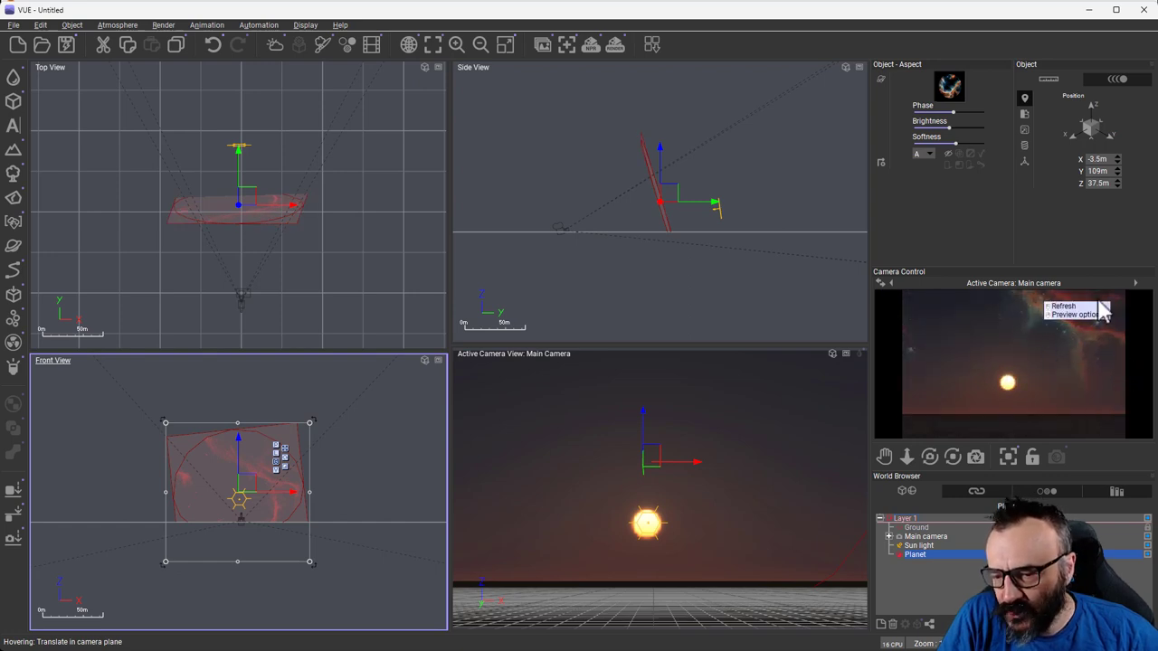
drag(317, 567, 310, 470)
- Reposition the nebula planet at about X 9.84 m, Y 106 m, Z 24.1 m
click(654, 187)
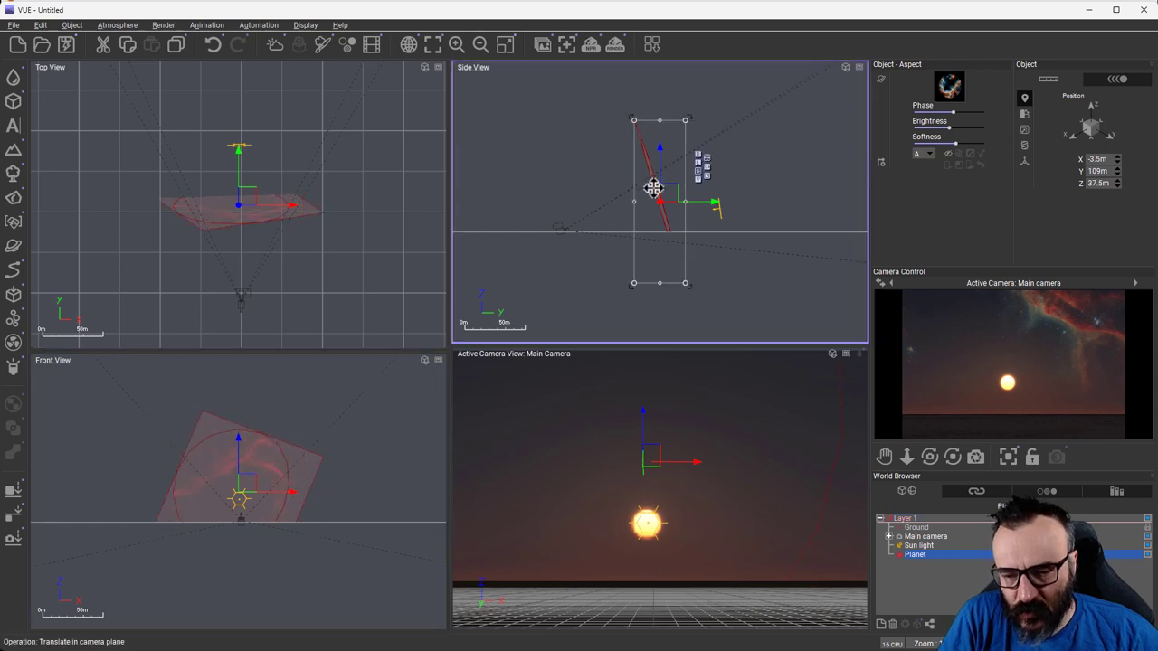
mouse_move(667, 121)
mouse_down()
mouse_move(664, 135)
mouse_move(659, 106)
mouse_up()
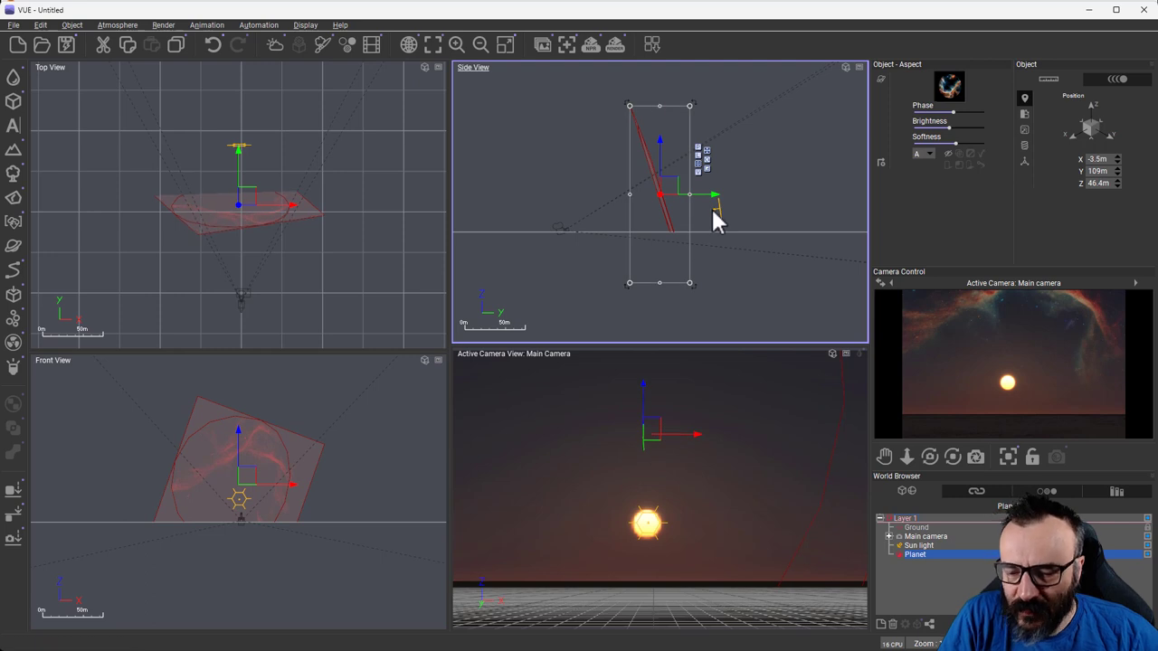
mouse_move(248, 203)
mouse_down()
mouse_move(262, 201)
mouse_move(250, 202)
mouse_up()
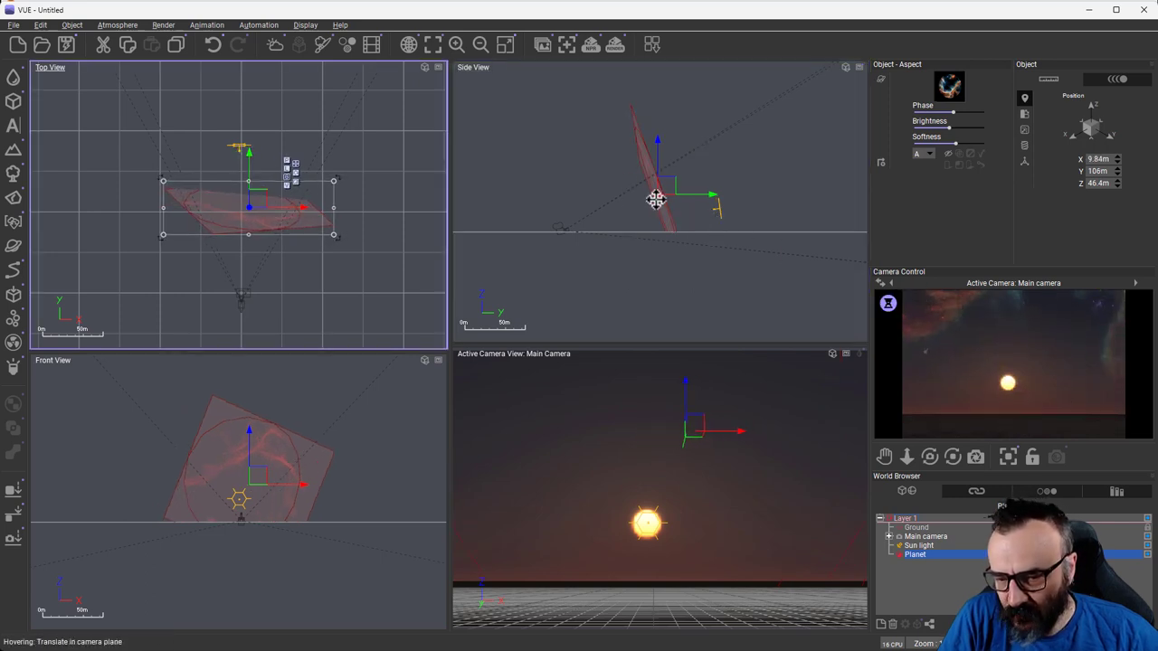
mouse_move(657, 196)
mouse_down()
mouse_move(667, 190)
mouse_move(663, 208)
mouse_up()
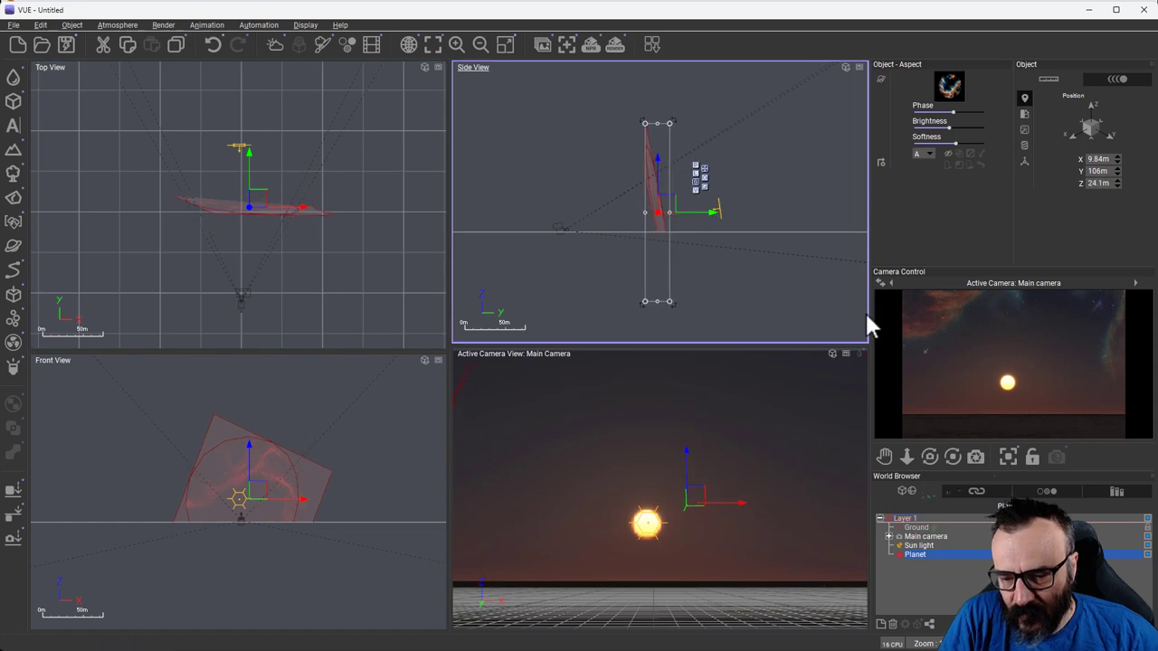
right_click(1082, 329)
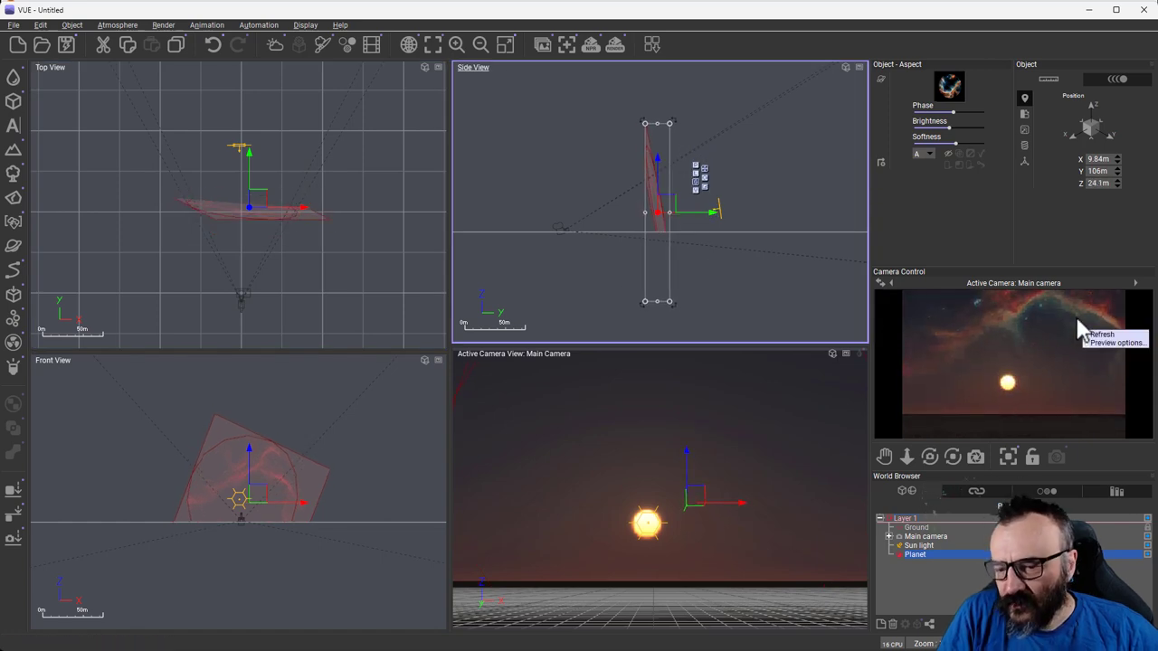
right_click(882, 332)
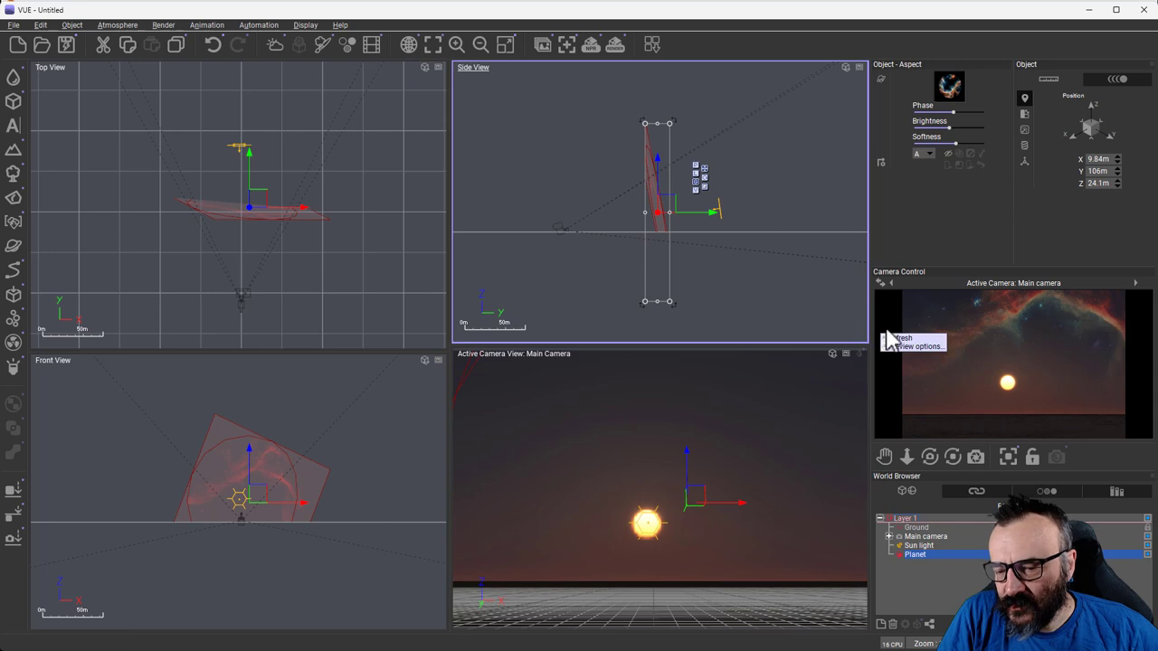
- Move the sun light sideways and higher, to about X 63.4 m, Y 150 m, Z 66.9 m
click(919, 546)
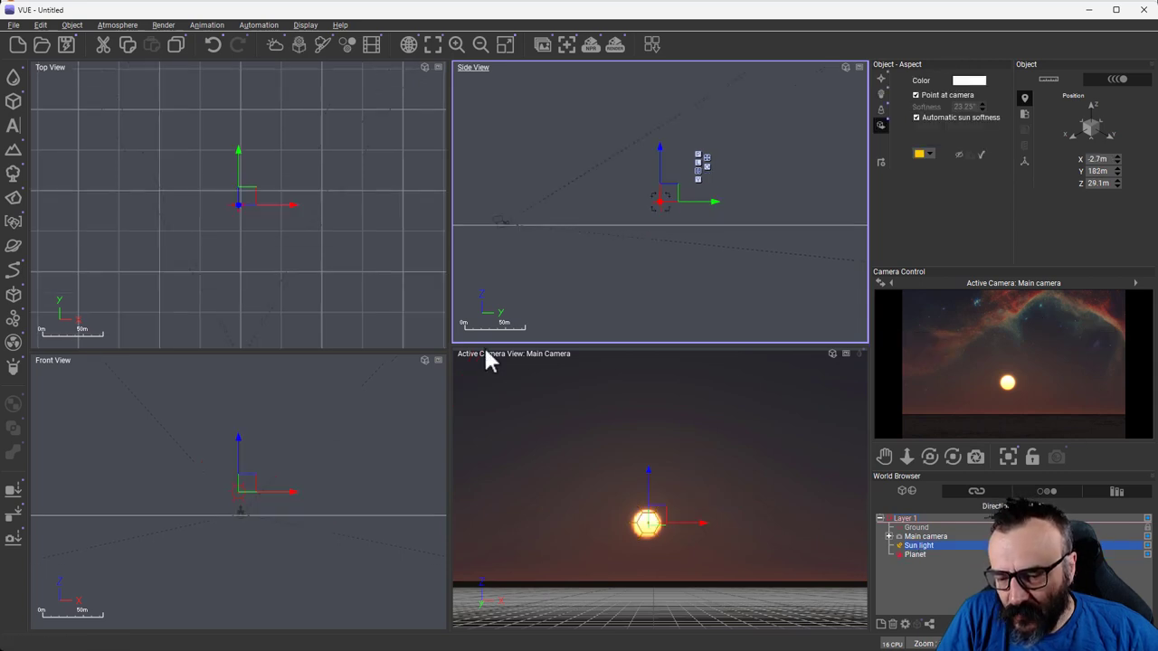
drag(255, 219, 308, 234)
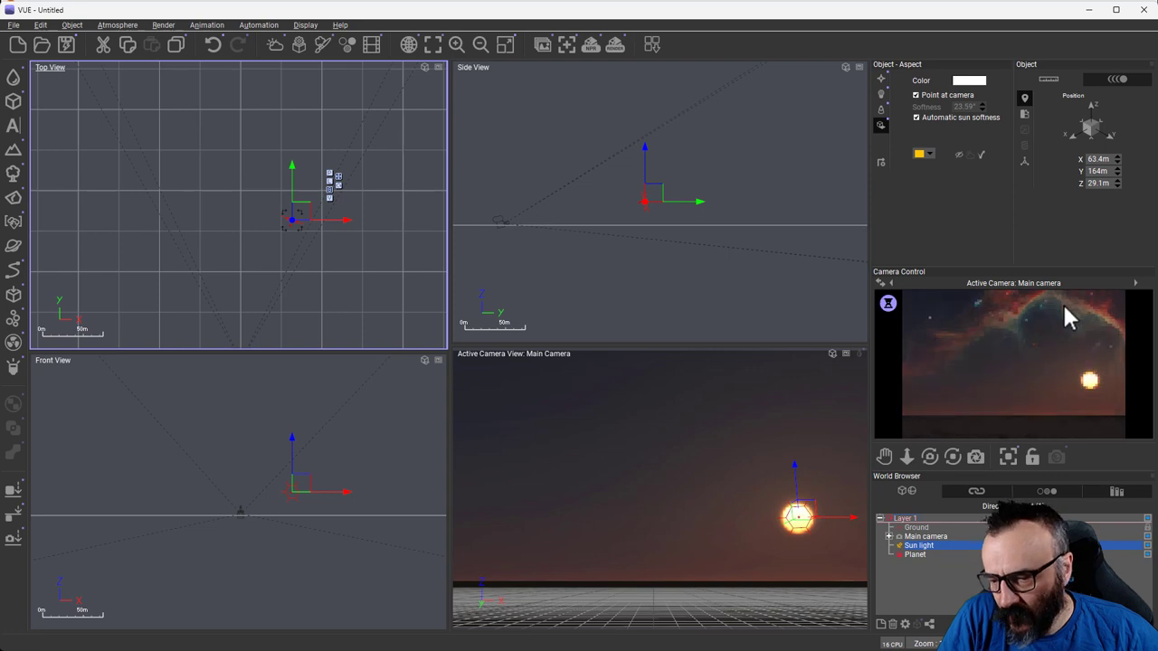
drag(652, 194, 639, 164)
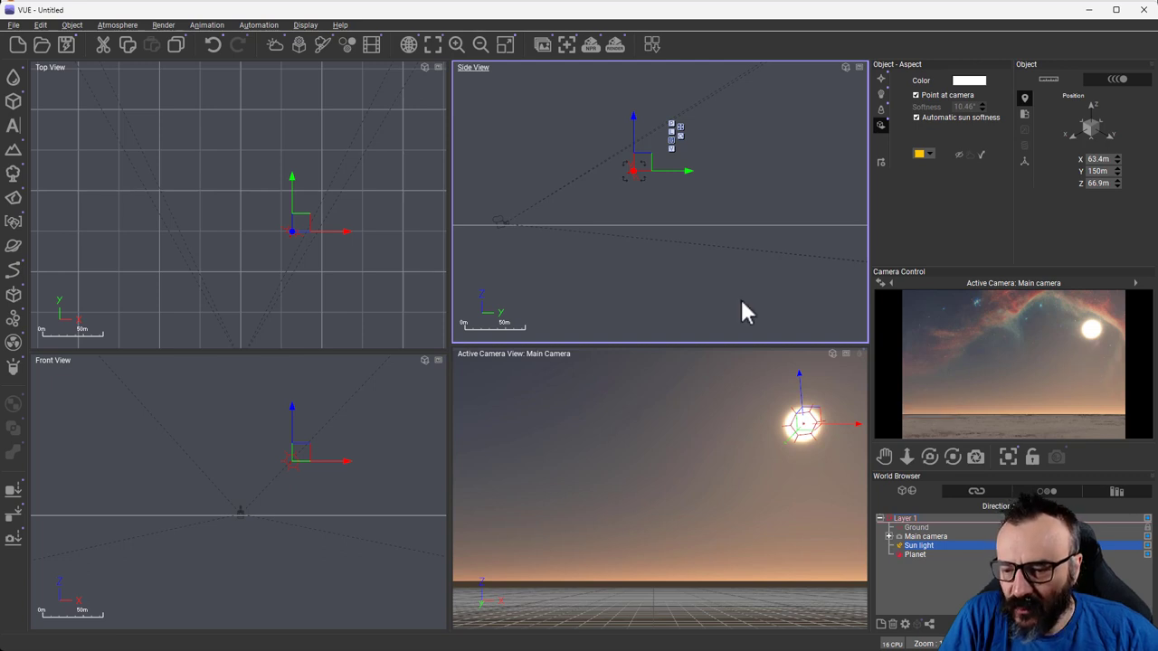
- Add a terrain and shrink its depth from the side facing the camera, bringing its centre to about Y 399 m
click(13, 149)
scroll(326, 227, down, 5)
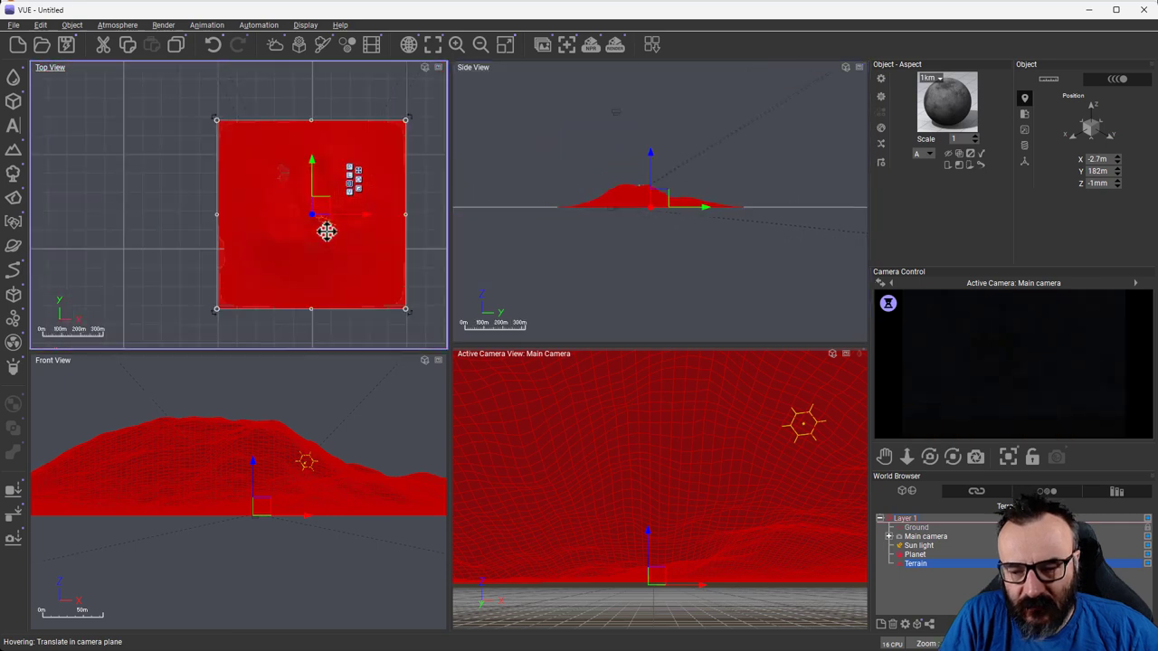
scroll(333, 231, up, 5)
drag(302, 266, 298, 212)
- Reduce the terrain's height from its peak and reshape it in the terrain editor into a single central ridge
click(693, 199)
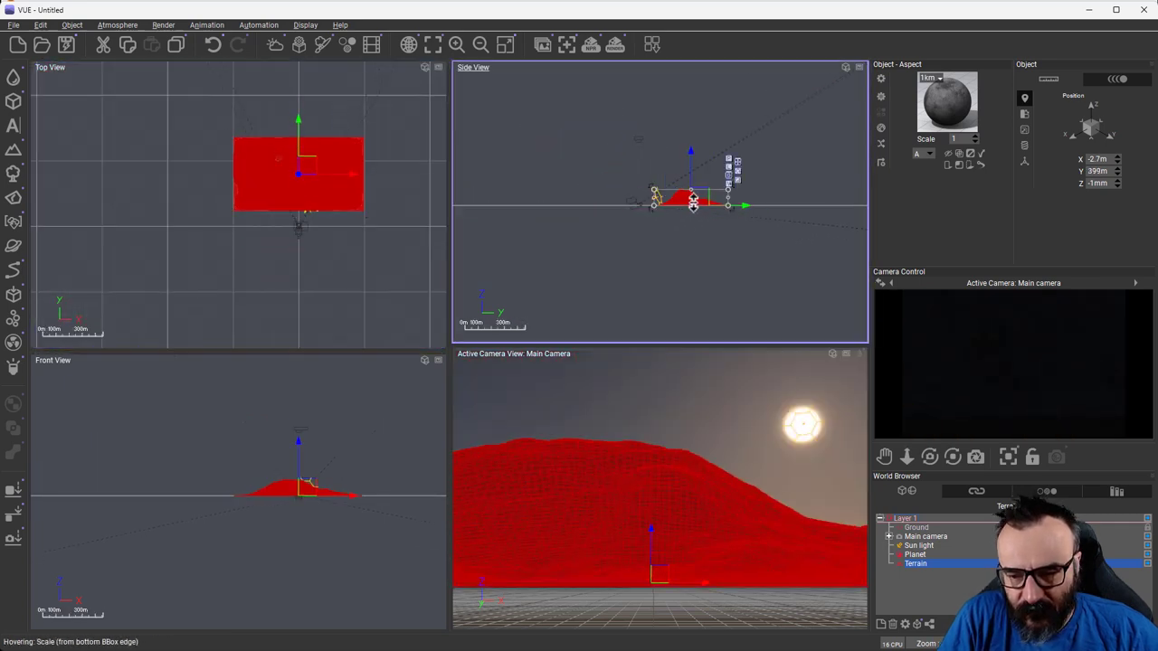
scroll(693, 199, up, 3)
drag(681, 153, 681, 197)
double_click(352, 220)
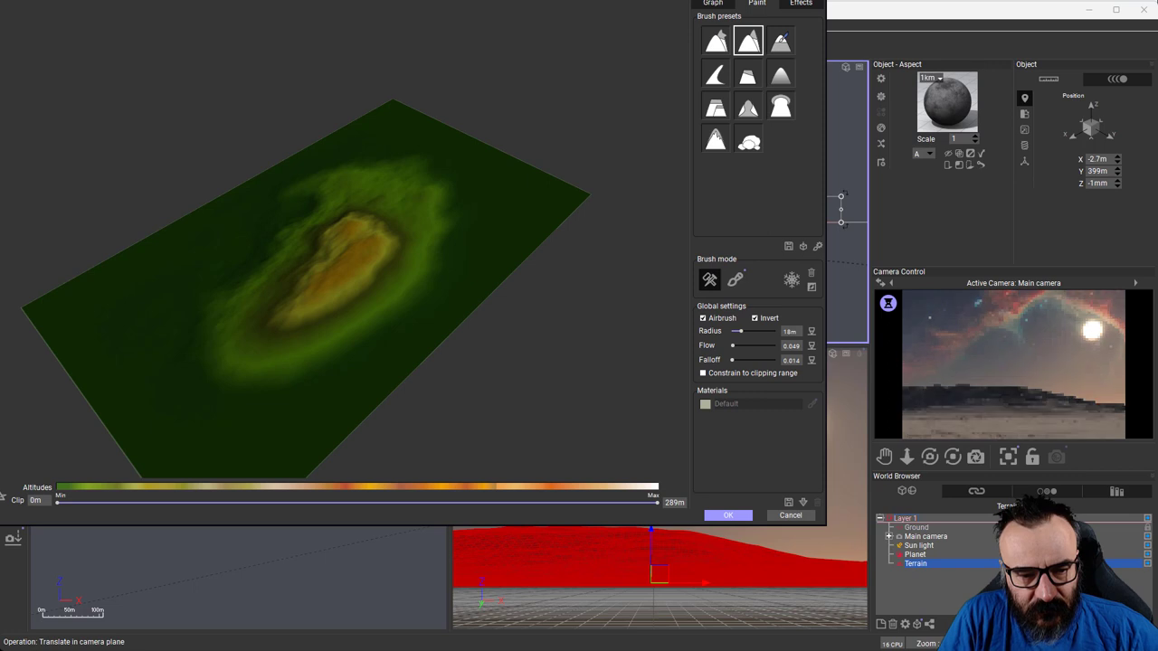
click(729, 516)
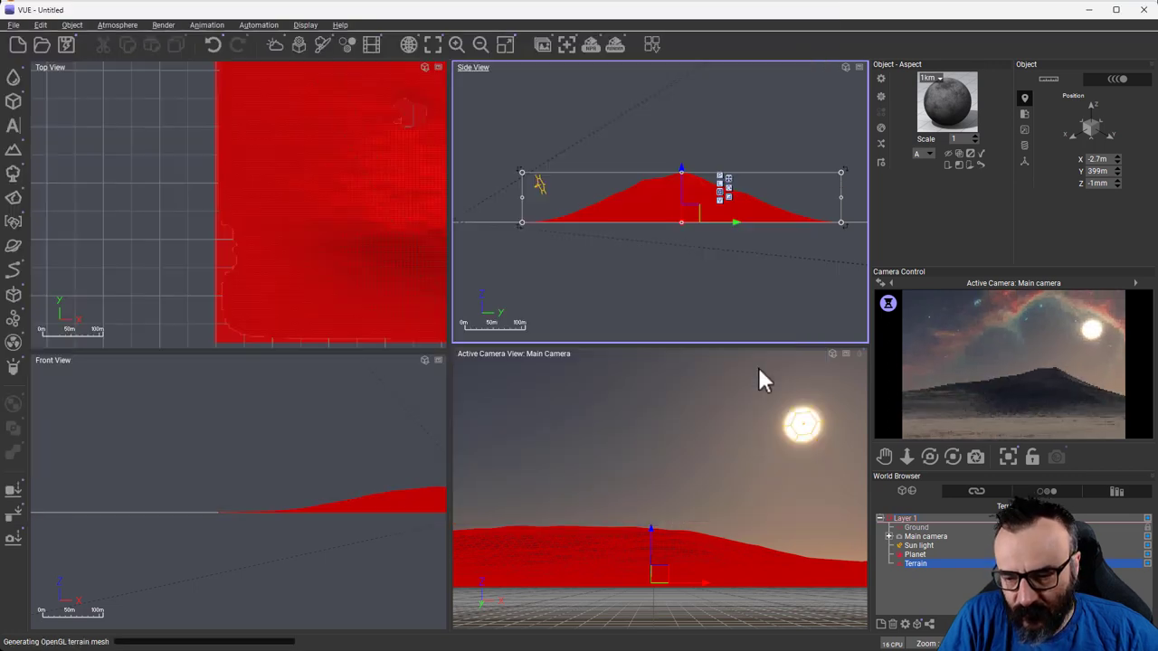
- Move the terrain sideways away from the sun to about X -144 m, Y 405 m and refresh the camera preview
click(380, 207)
drag(299, 186, 270, 196)
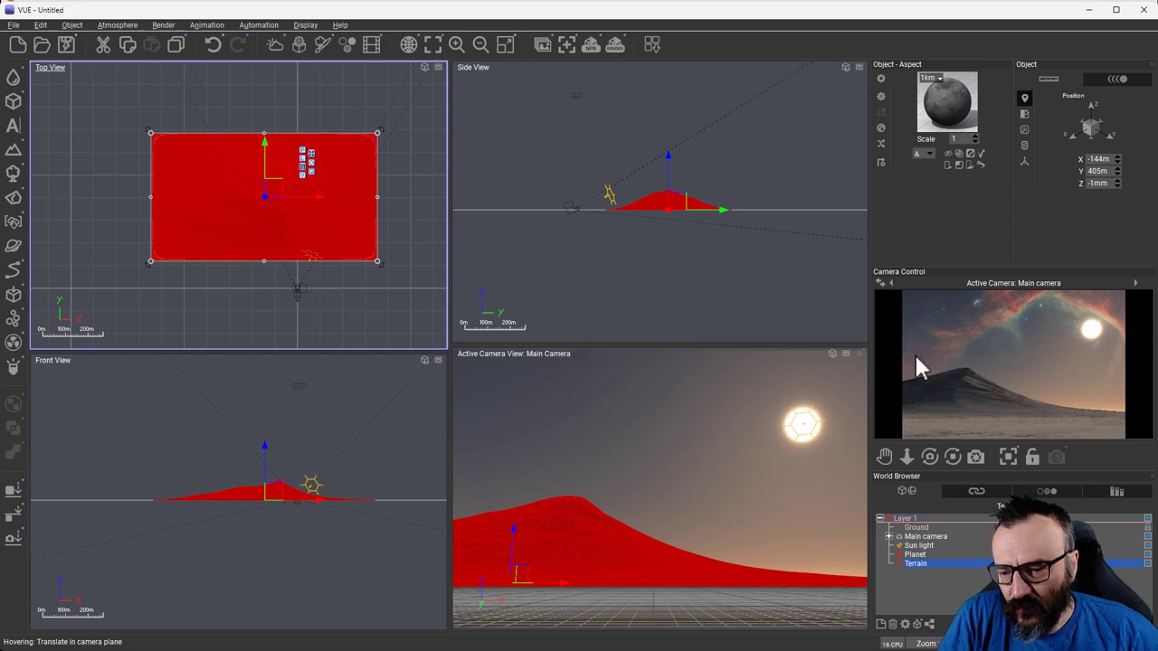
right_click(1054, 342)
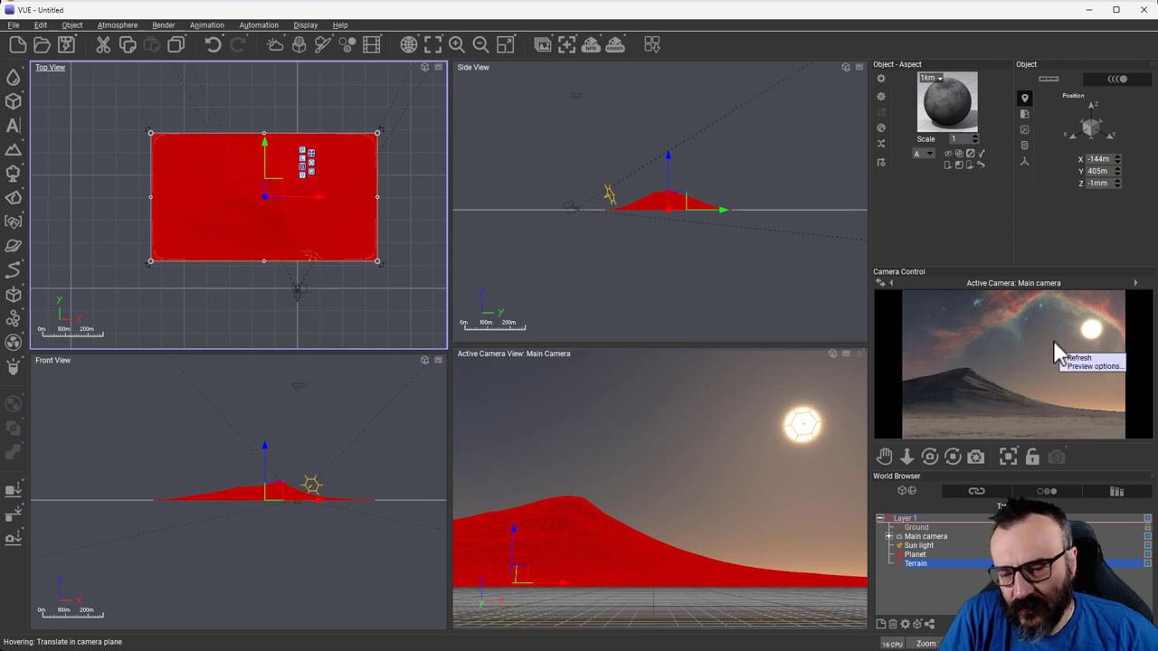
click(1053, 341)
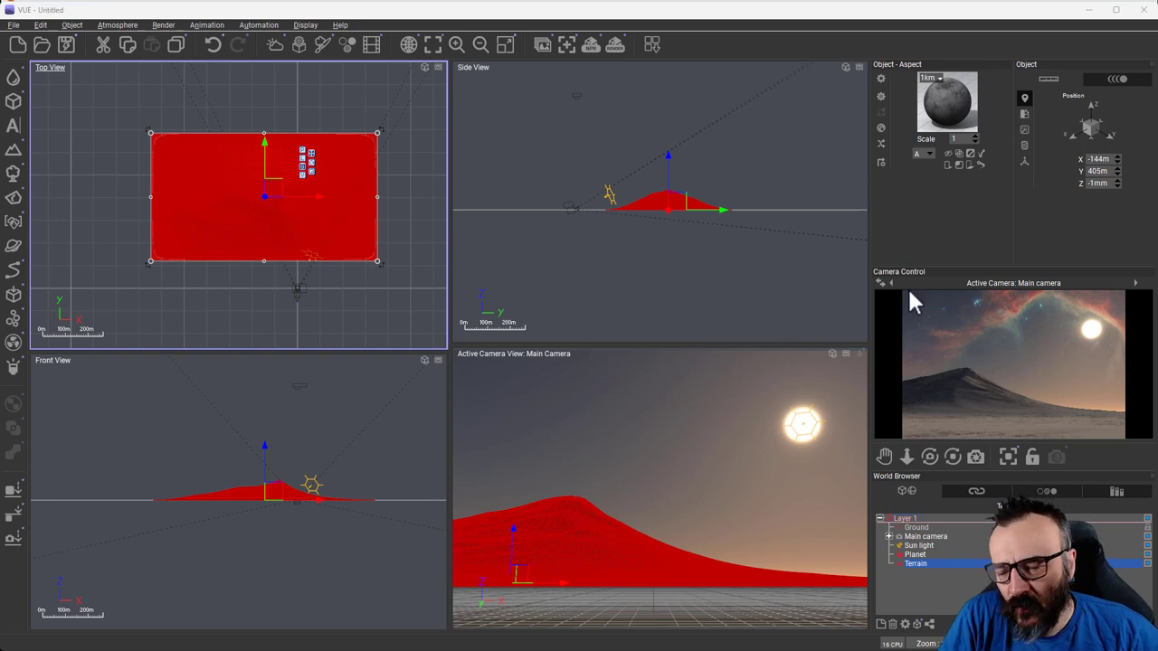
- Hide the nebula planet from the render and enable a backdrop in the main camera's backdrop options
click(916, 555)
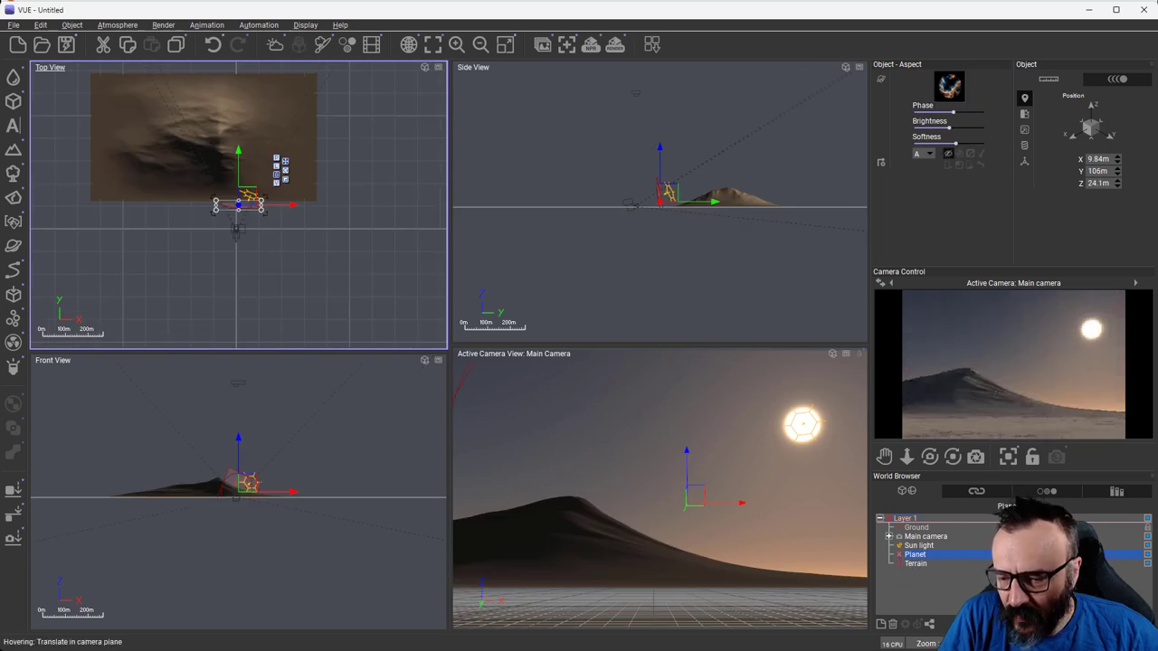
double_click(943, 537)
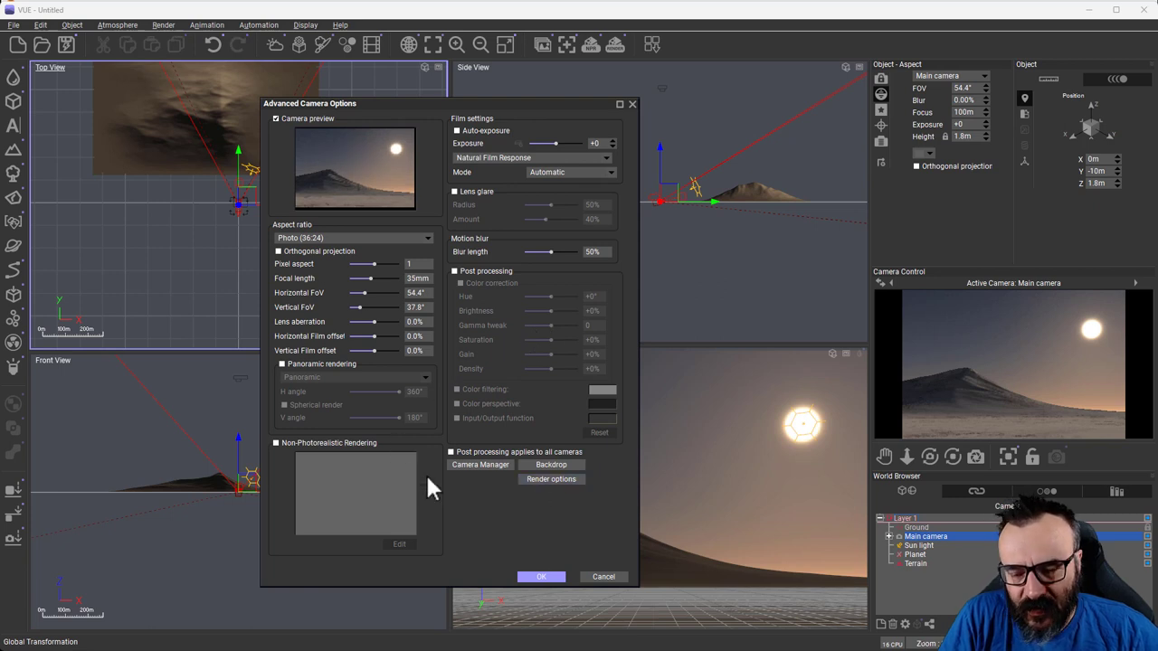
click(573, 467)
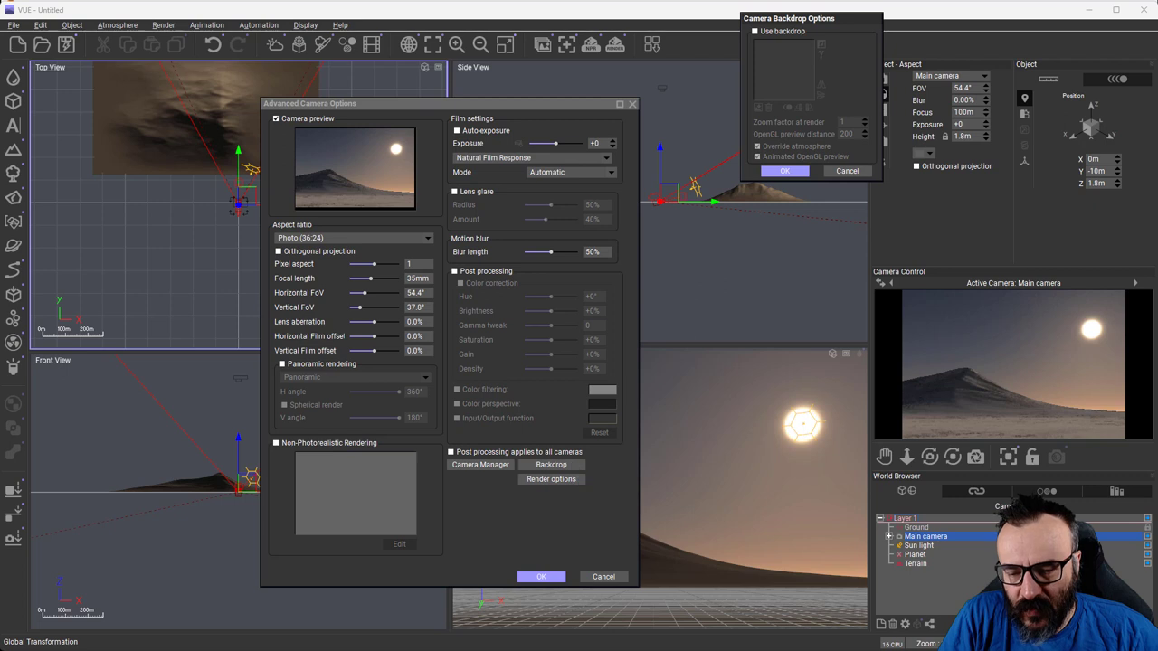
drag(810, 17, 660, 165)
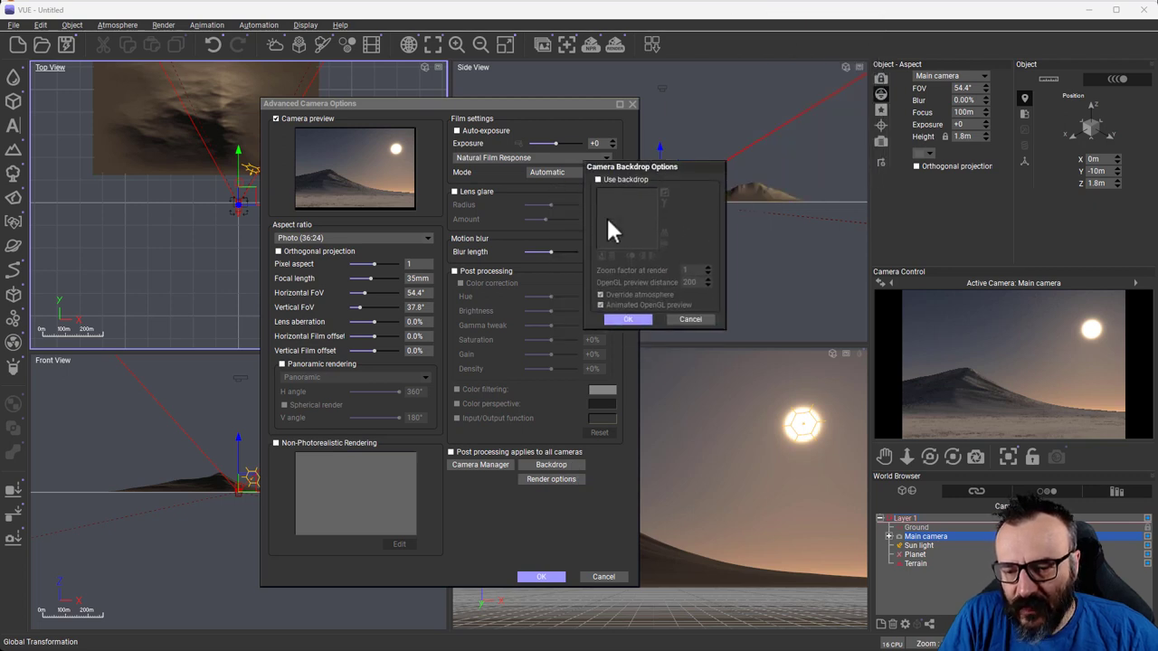
click(599, 179)
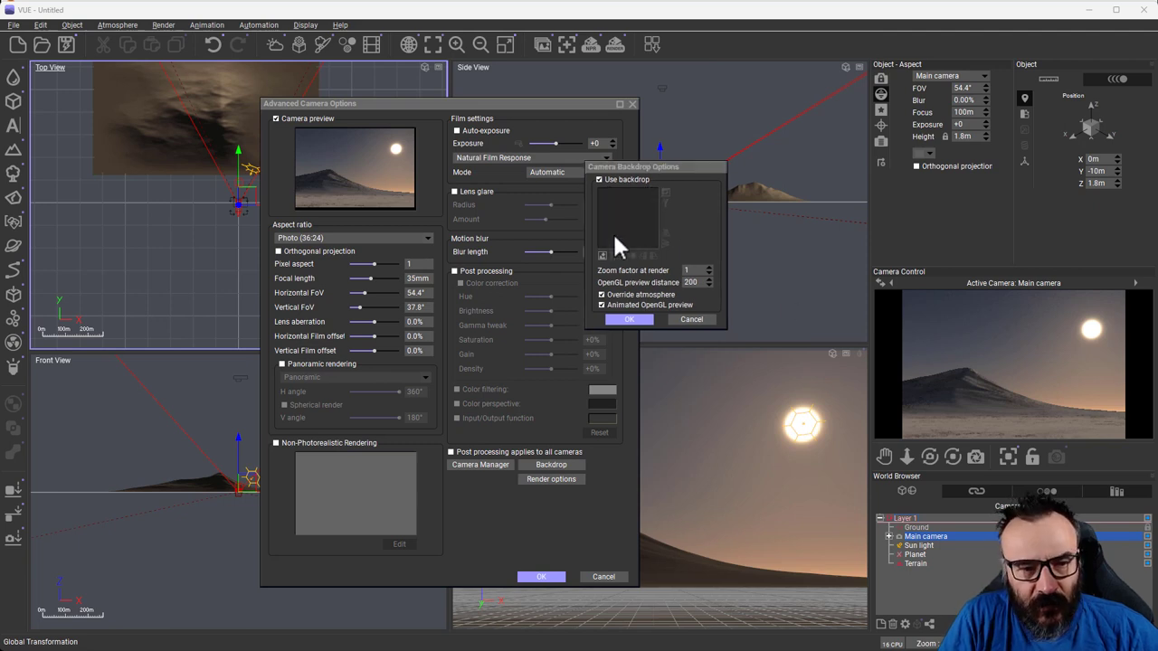
- Load neb-up.png from the Backdrops folder as the main camera's backdrop, keeping zoom factor 1 and Override atmosphere on
click(602, 257)
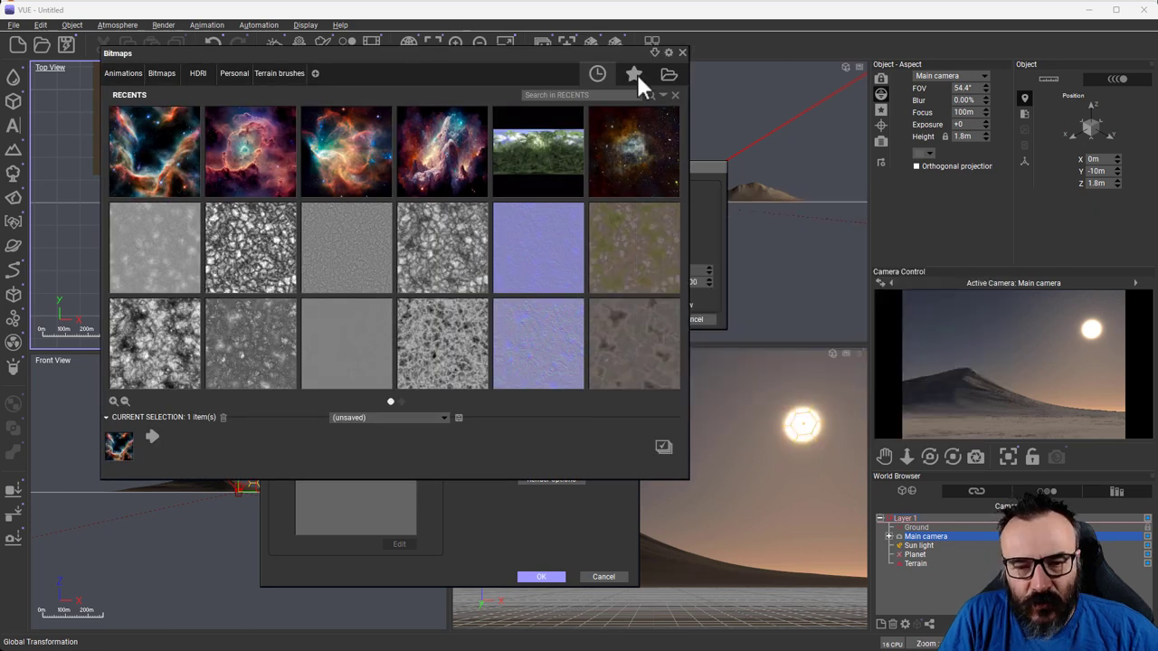
click(669, 73)
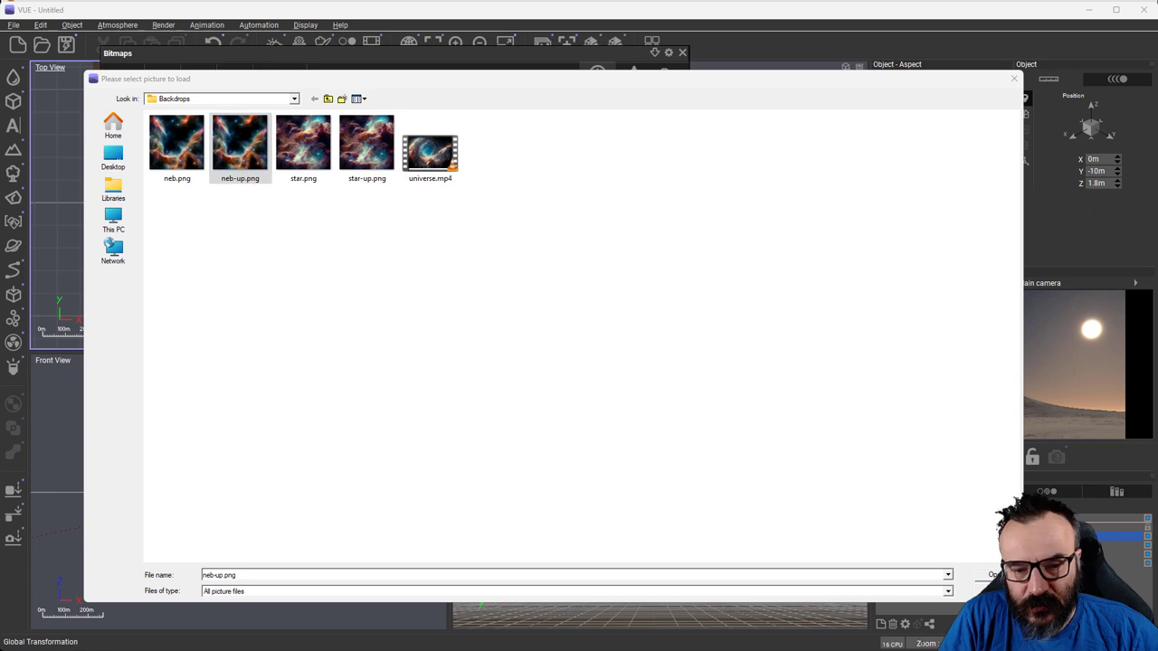
click(990, 576)
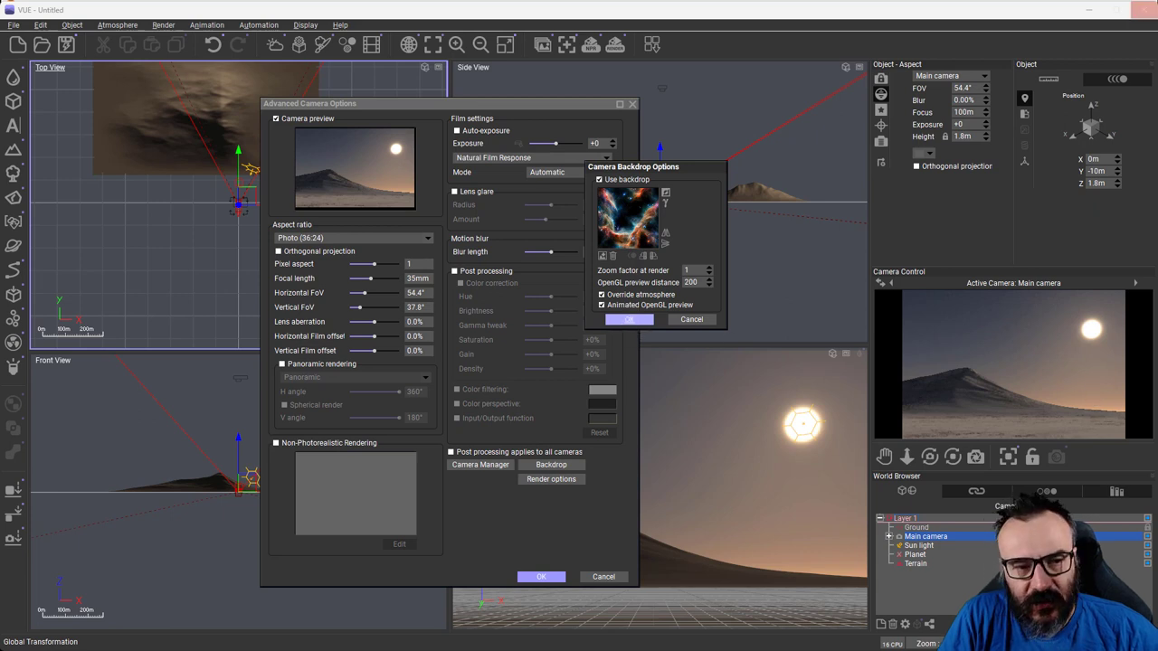
click(629, 319)
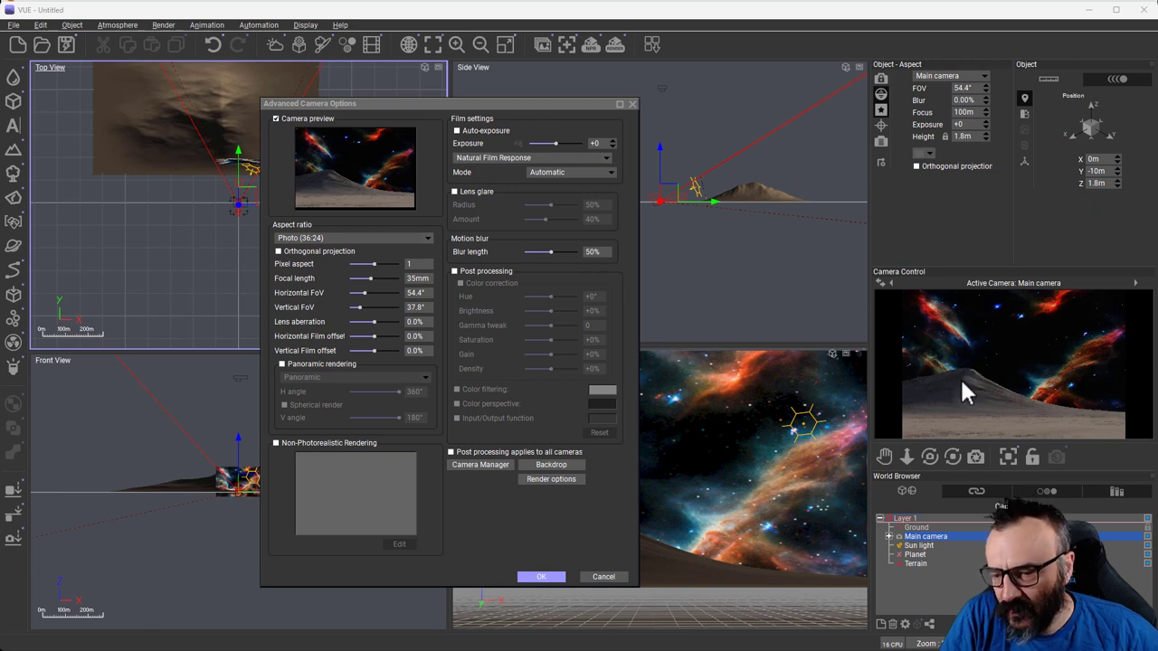
- Turn off Override atmosphere for the main camera's backdrop, keeping zoom factor 1, and refresh the camera preview
click(575, 462)
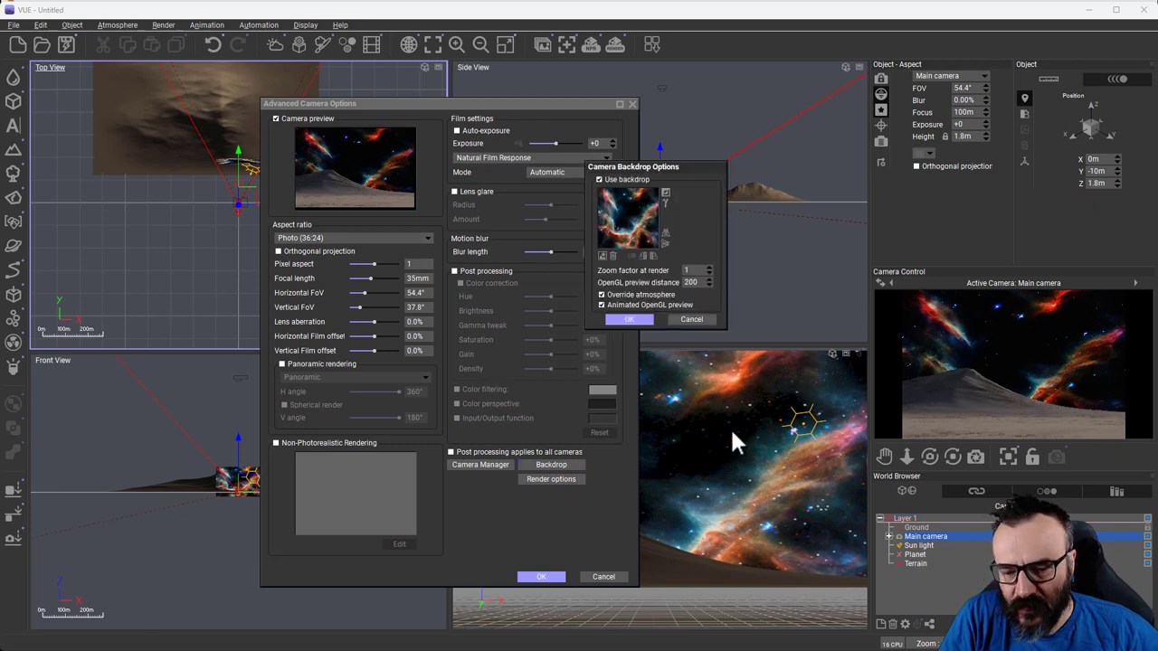
click(619, 296)
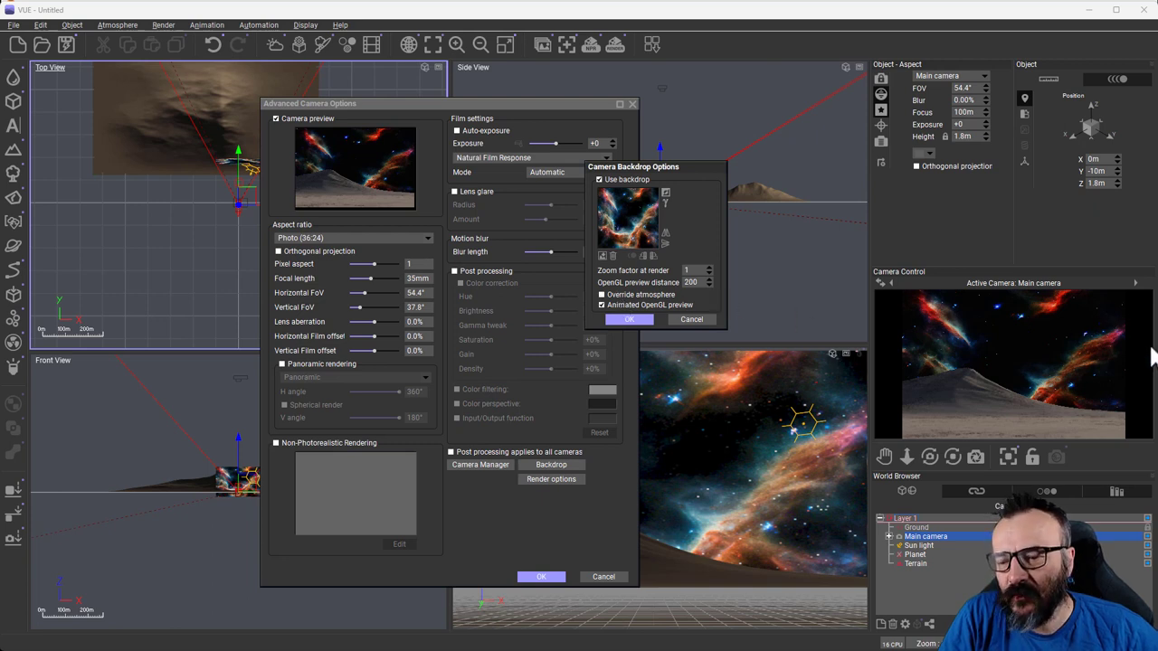
click(634, 320)
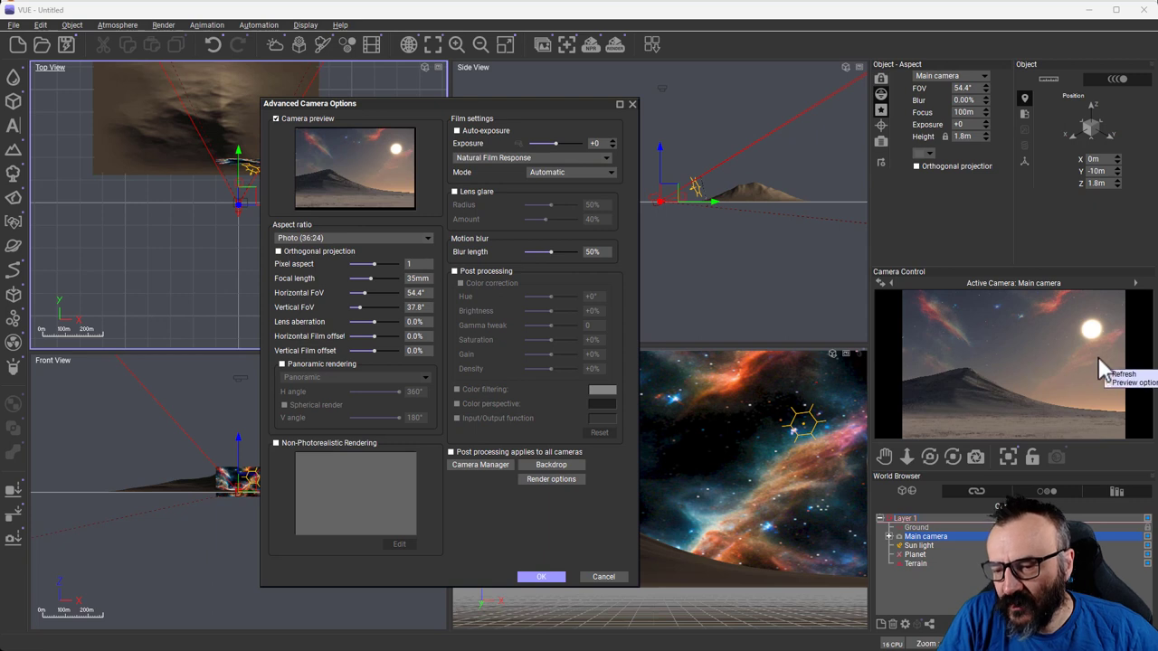
click(561, 465)
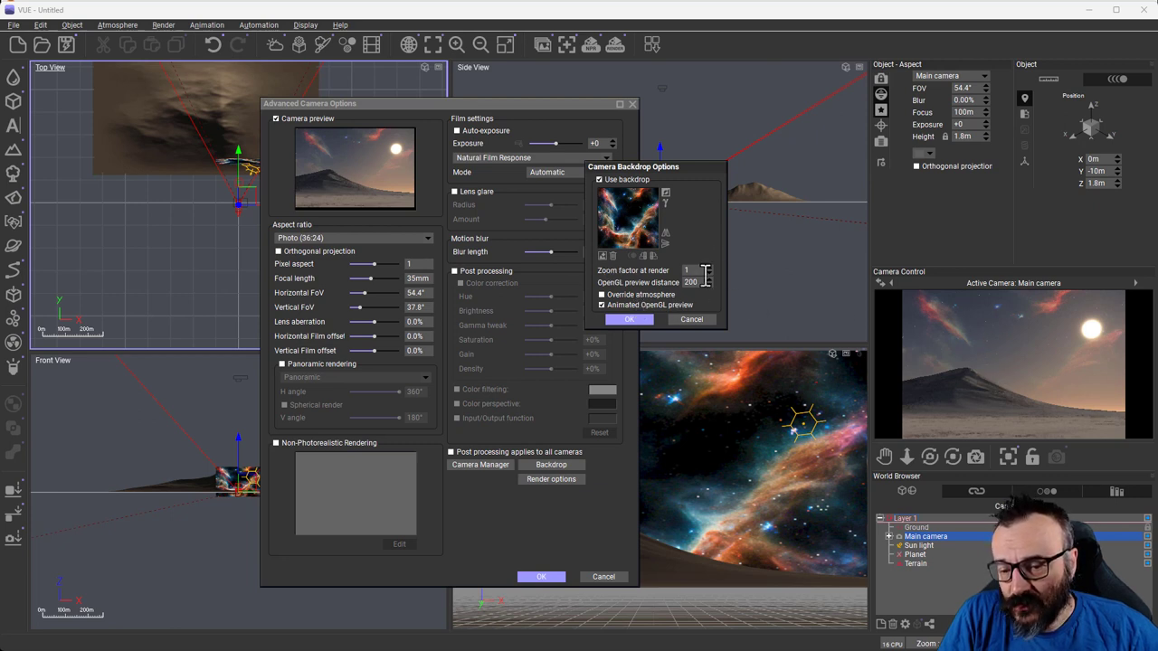
click(641, 319)
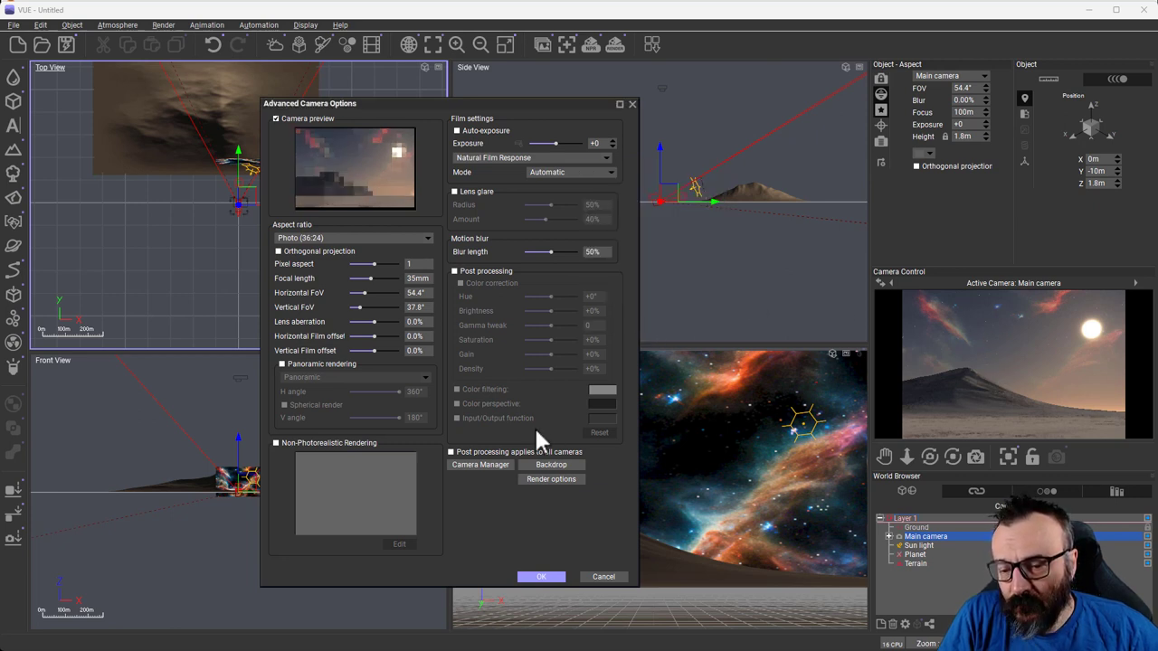
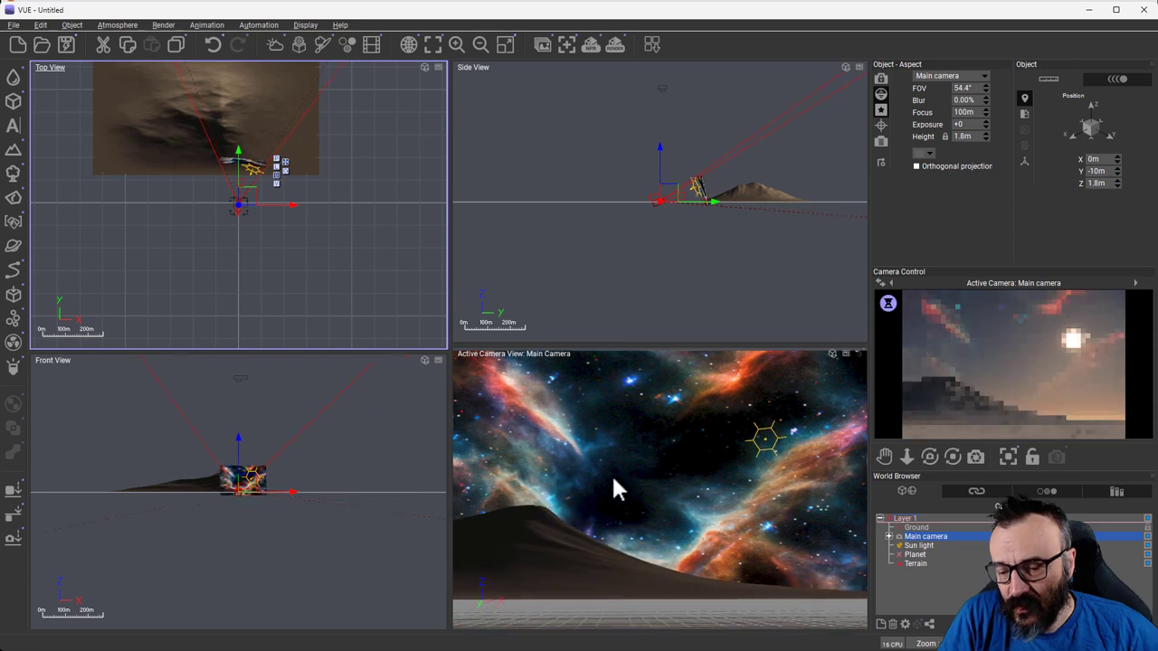
right_click(1081, 393)
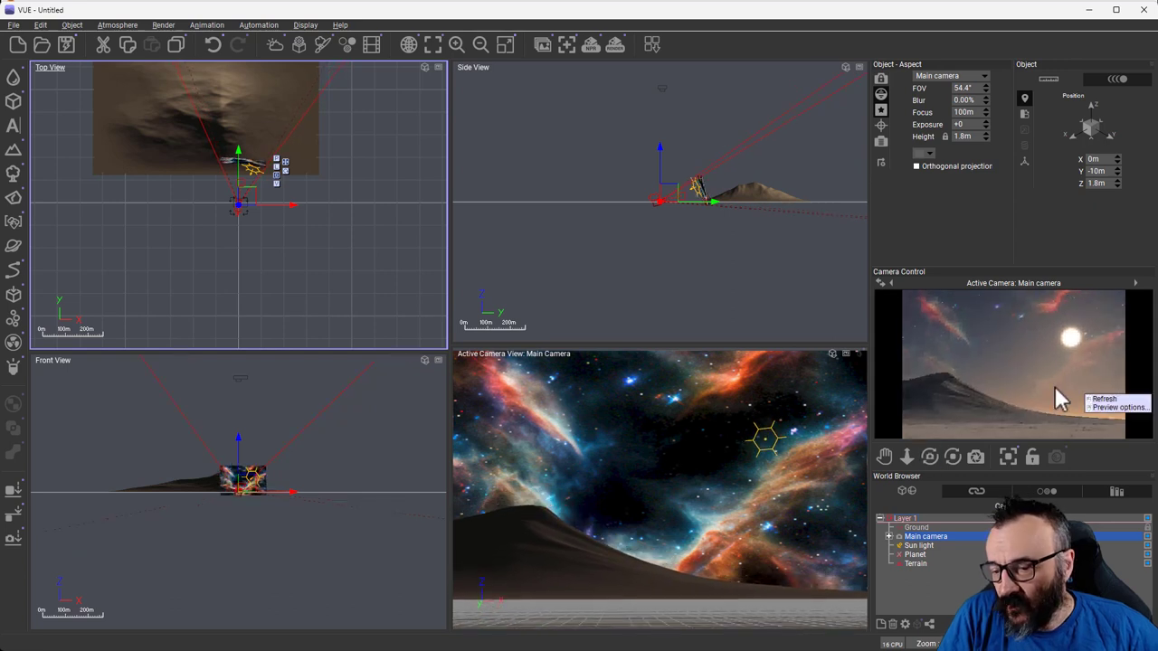
click(1028, 346)
- Set the render aspect ratio to Free (user defined) with a picture size of 2000 x 427 pixels
click(615, 47)
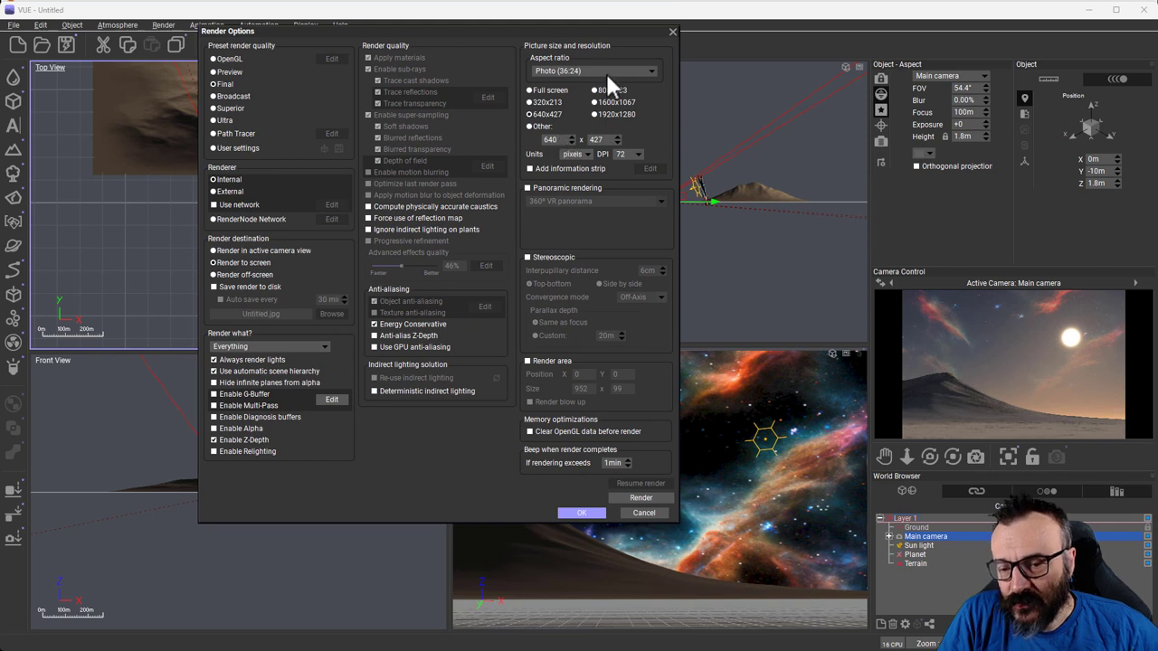
click(644, 72)
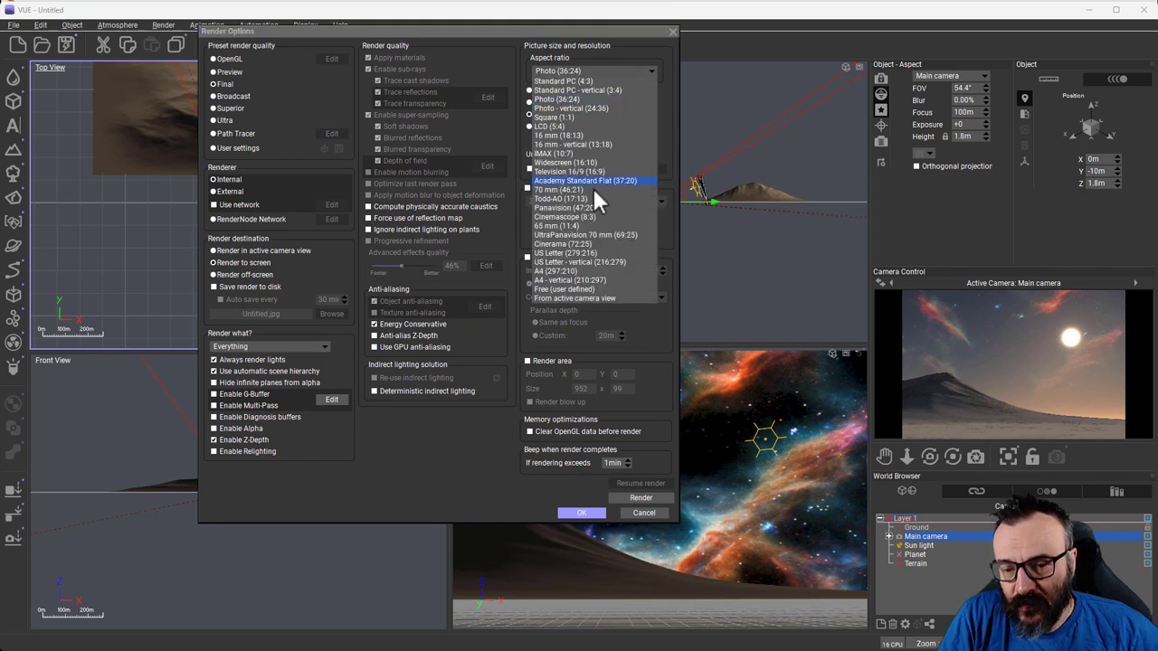
click(579, 290)
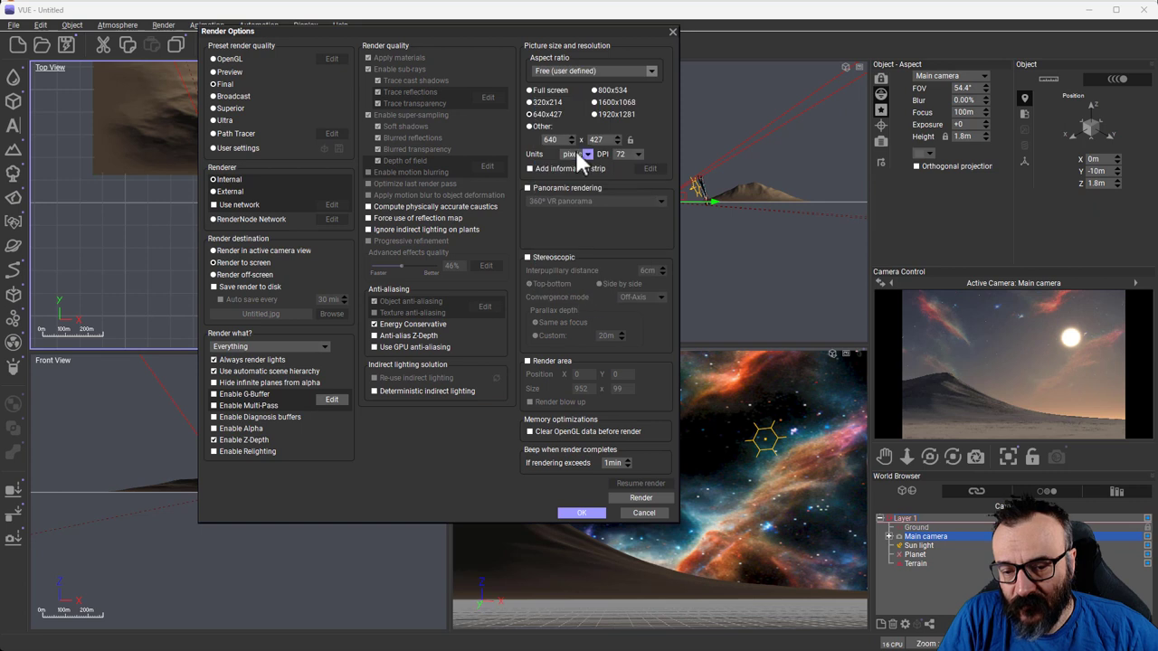
double_click(558, 139)
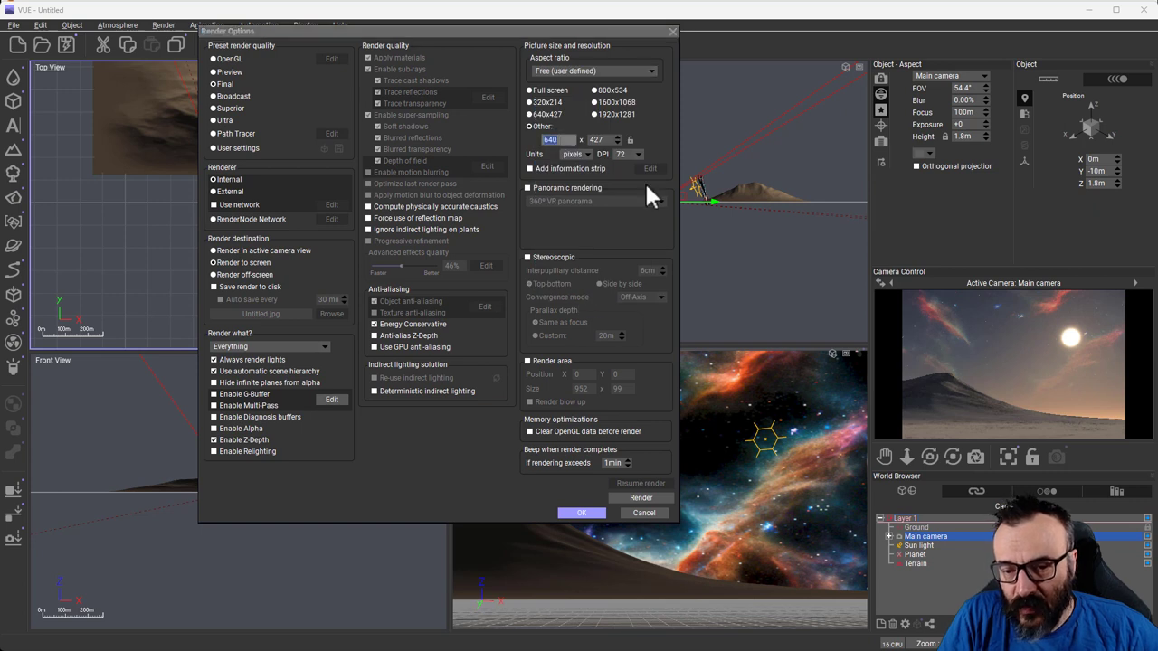
text(2000)
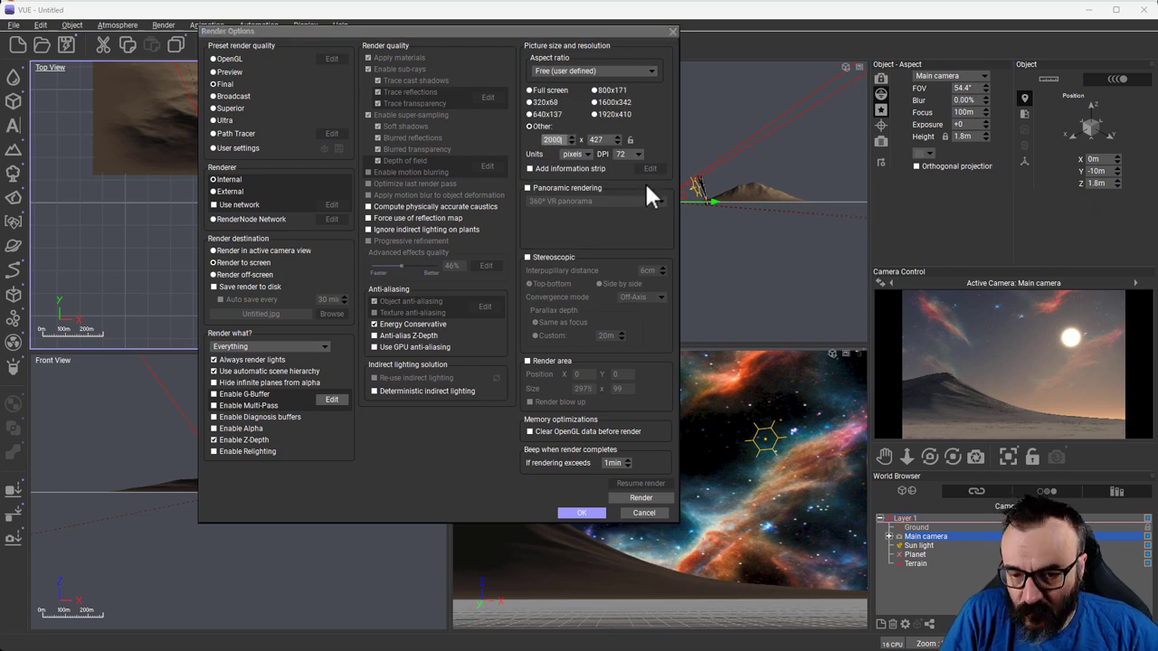
click(574, 512)
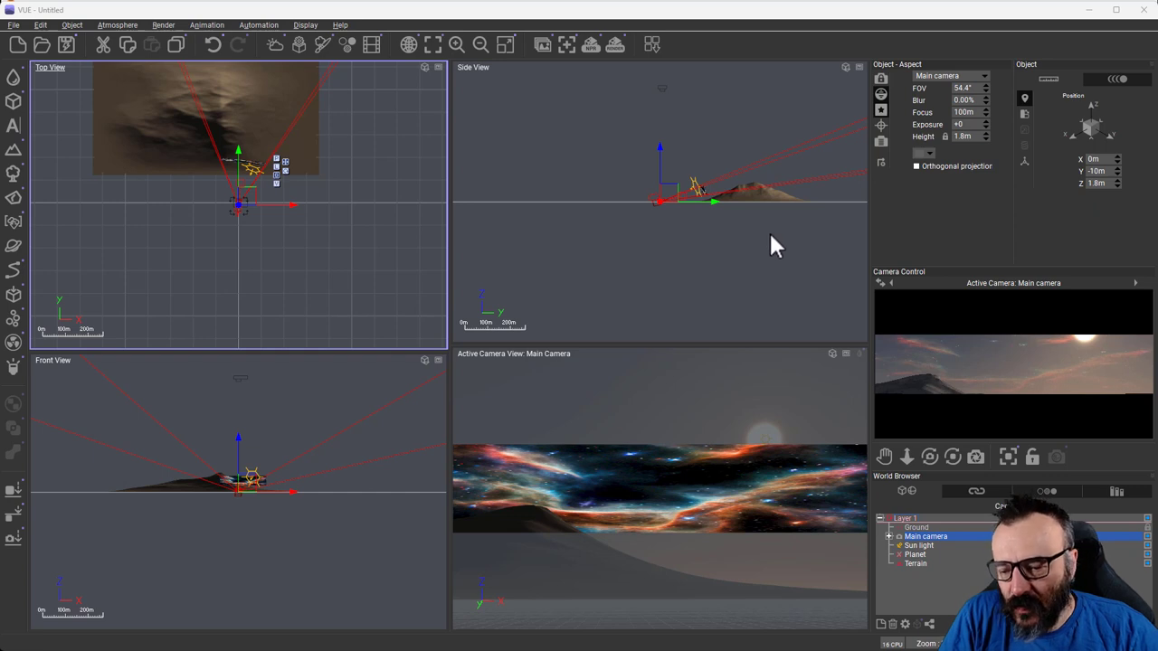
- Switch to Terragen 4 and open the internal network of the Background object, with its Background shader node in clear view
key(alt+Tab)
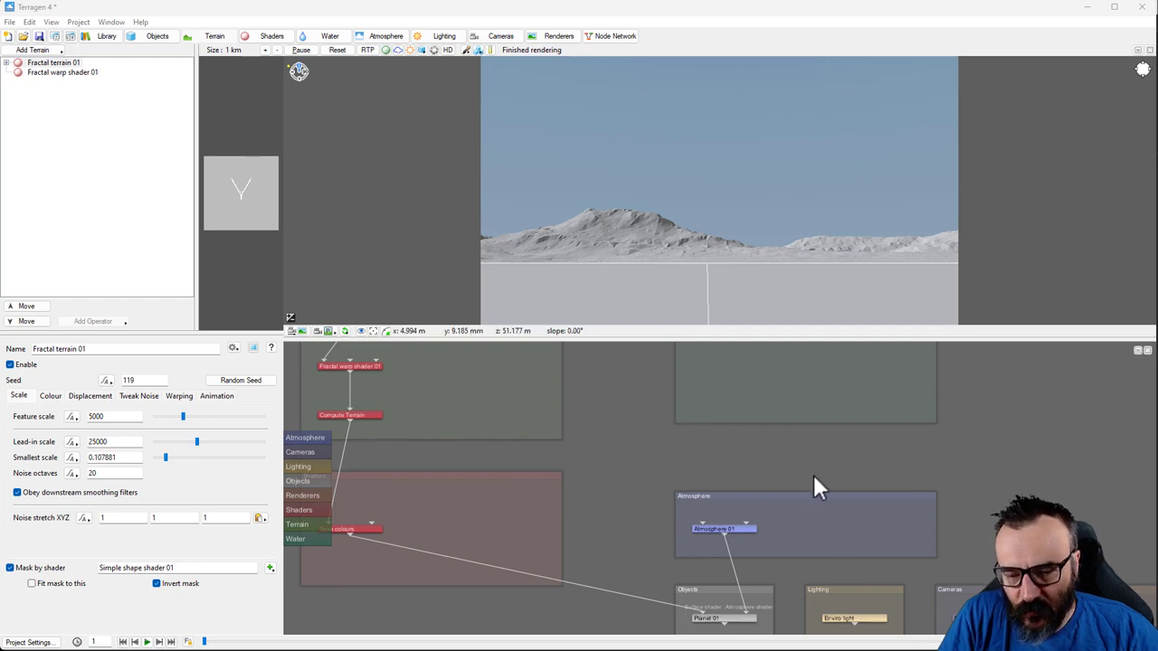
click(1004, 466)
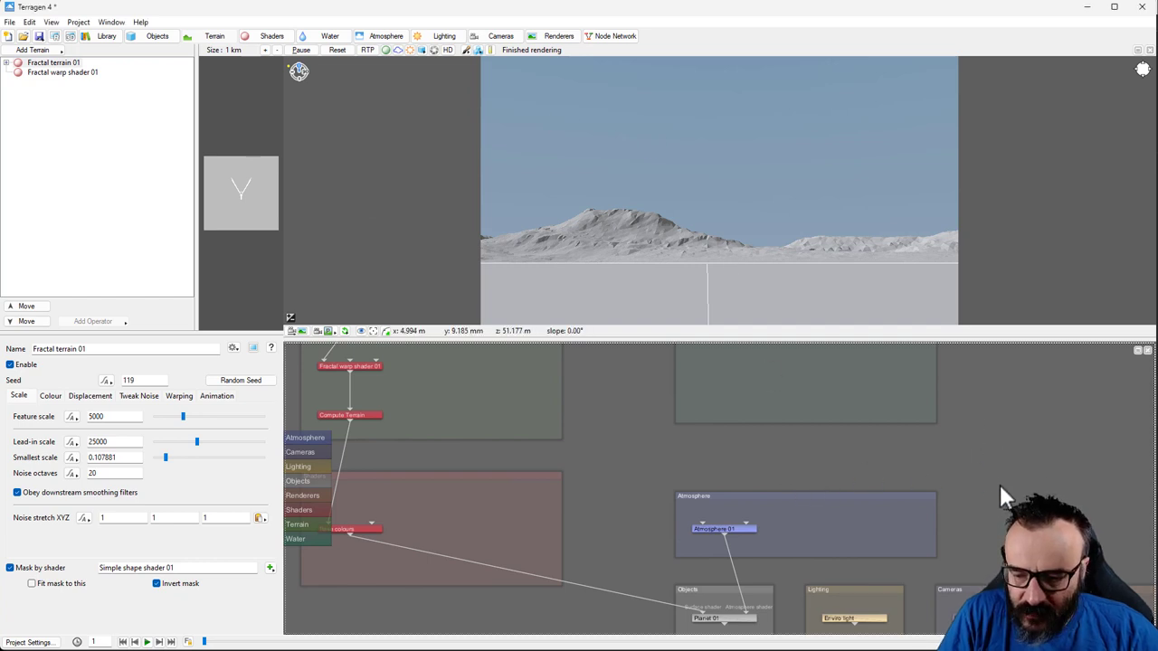
drag(995, 487, 930, 361)
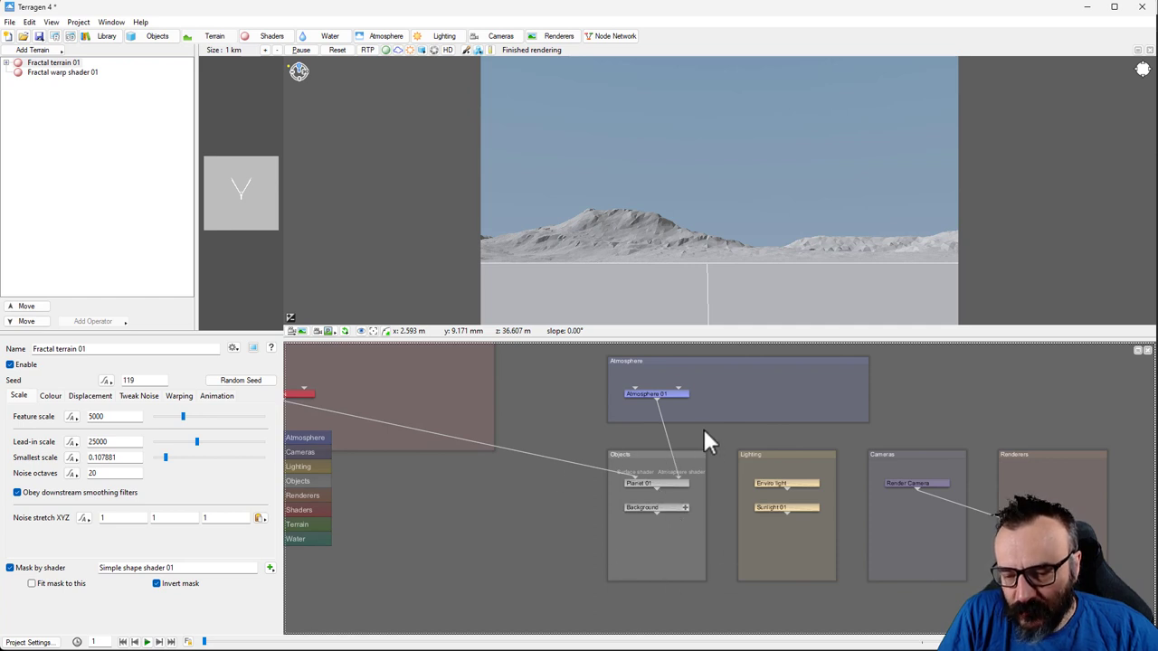
right_click(659, 510)
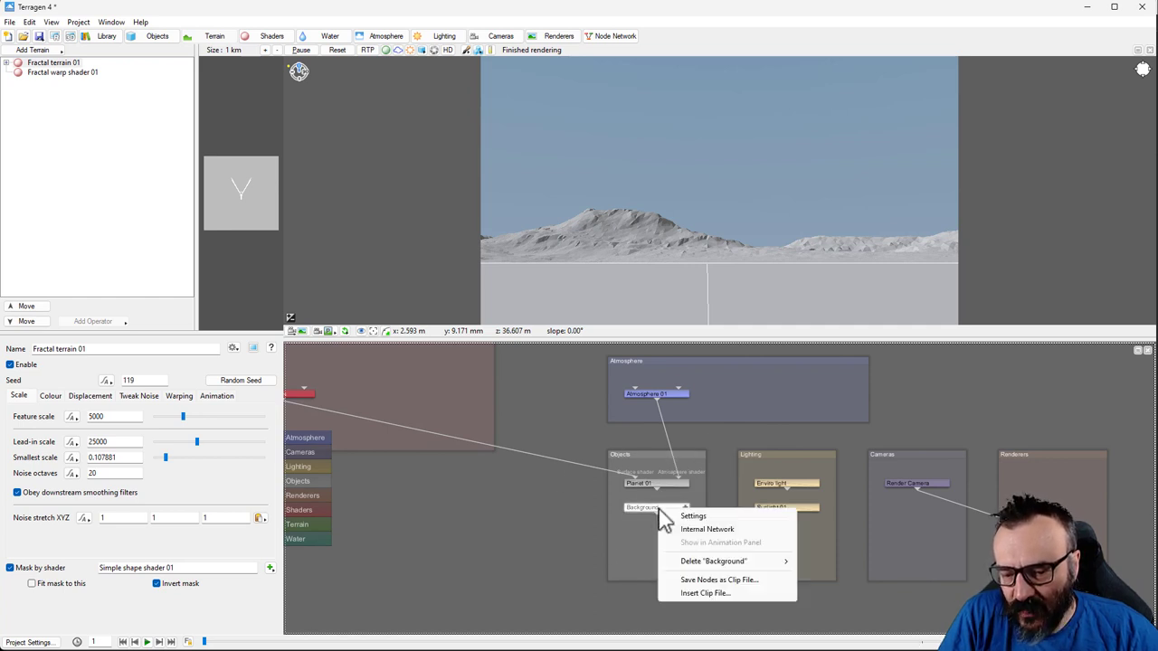
click(724, 534)
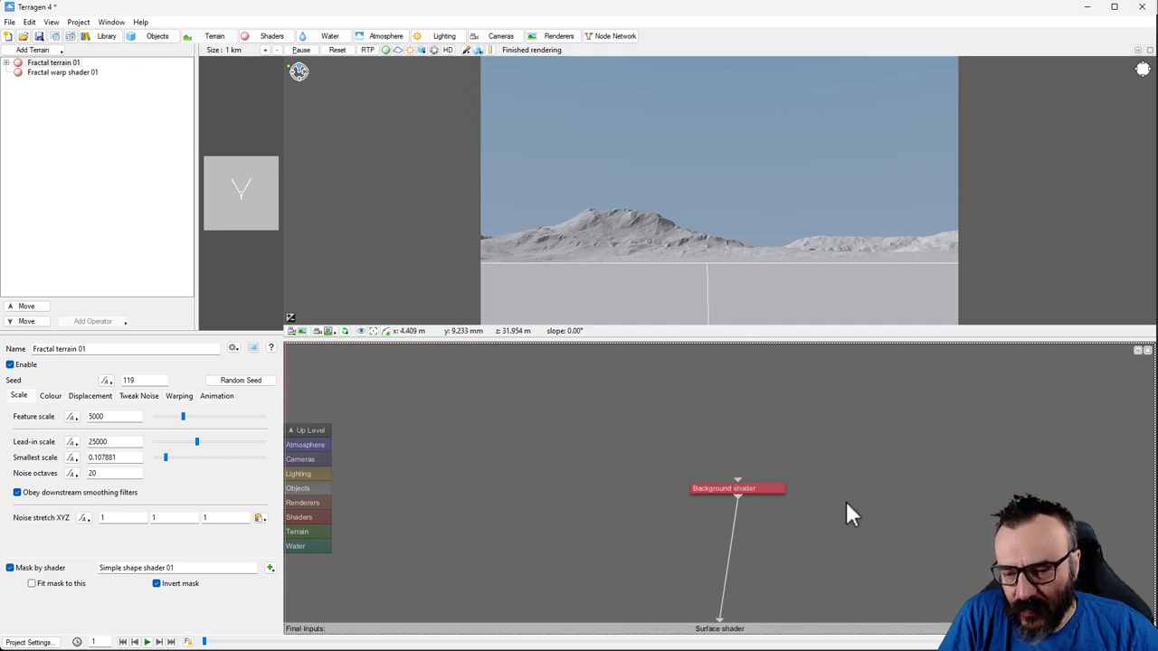
middle_drag(845, 513, 810, 489)
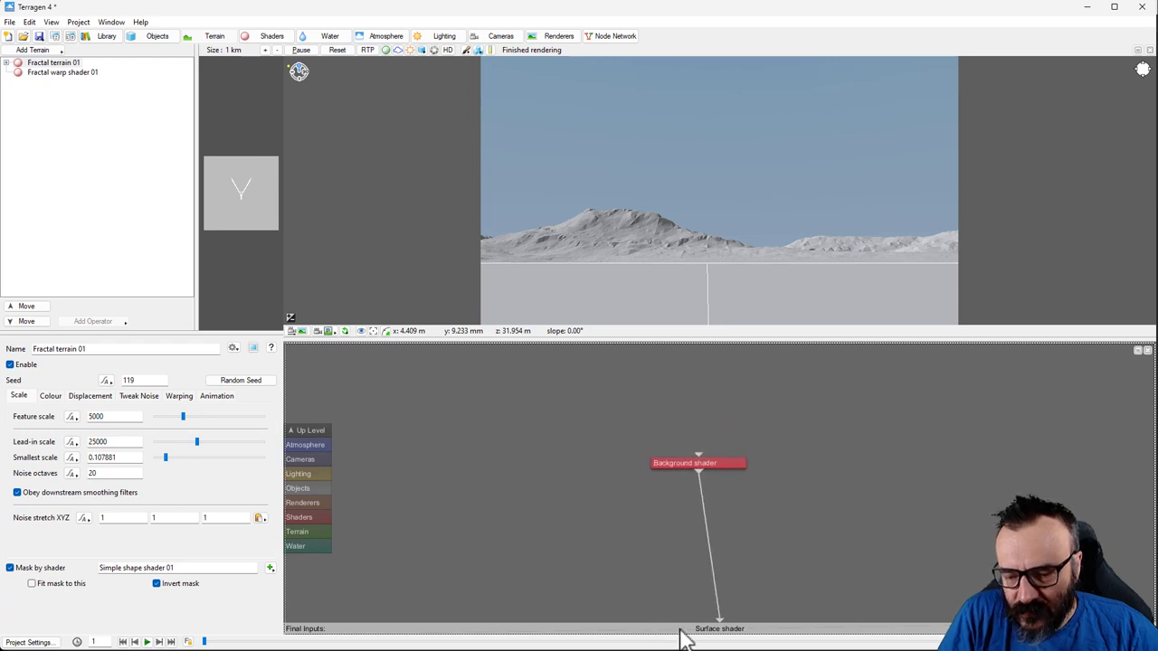
drag(723, 467, 736, 478)
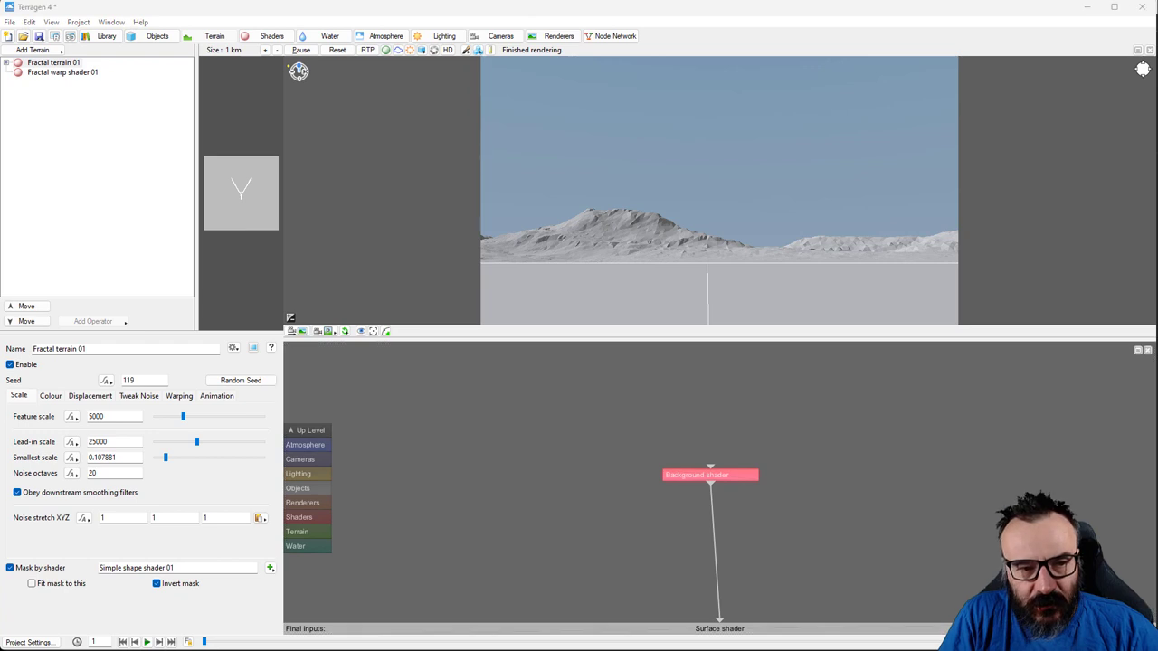
- Create a Default shader surface node inside the Background object's internal network
right_click(521, 427)
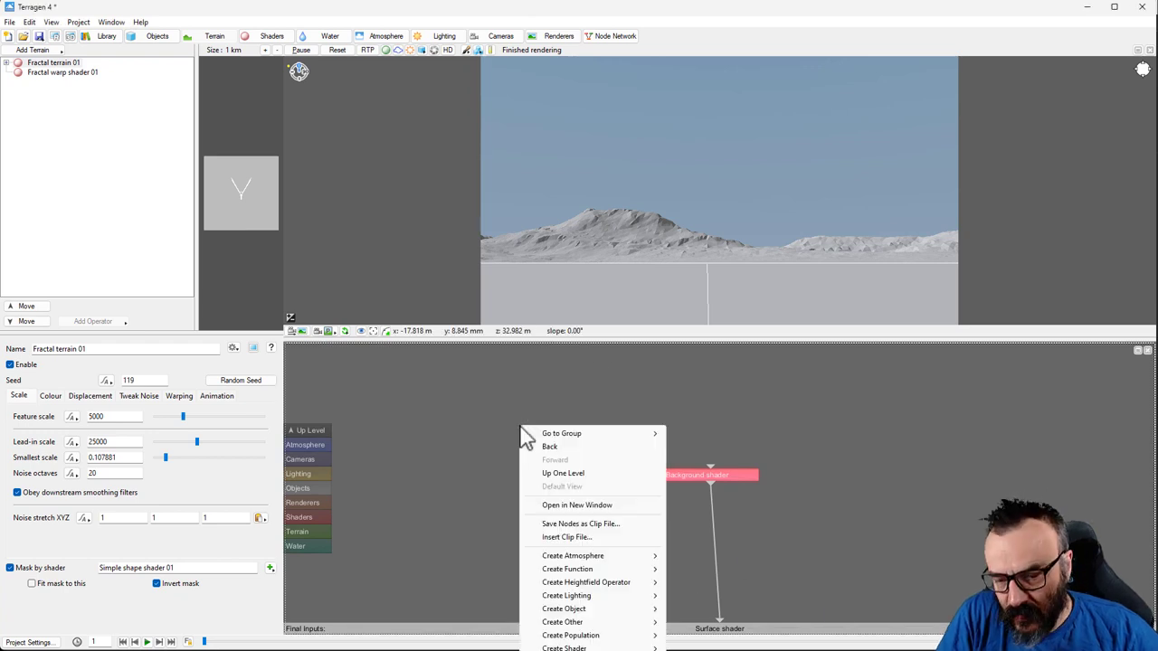
right_click(443, 356)
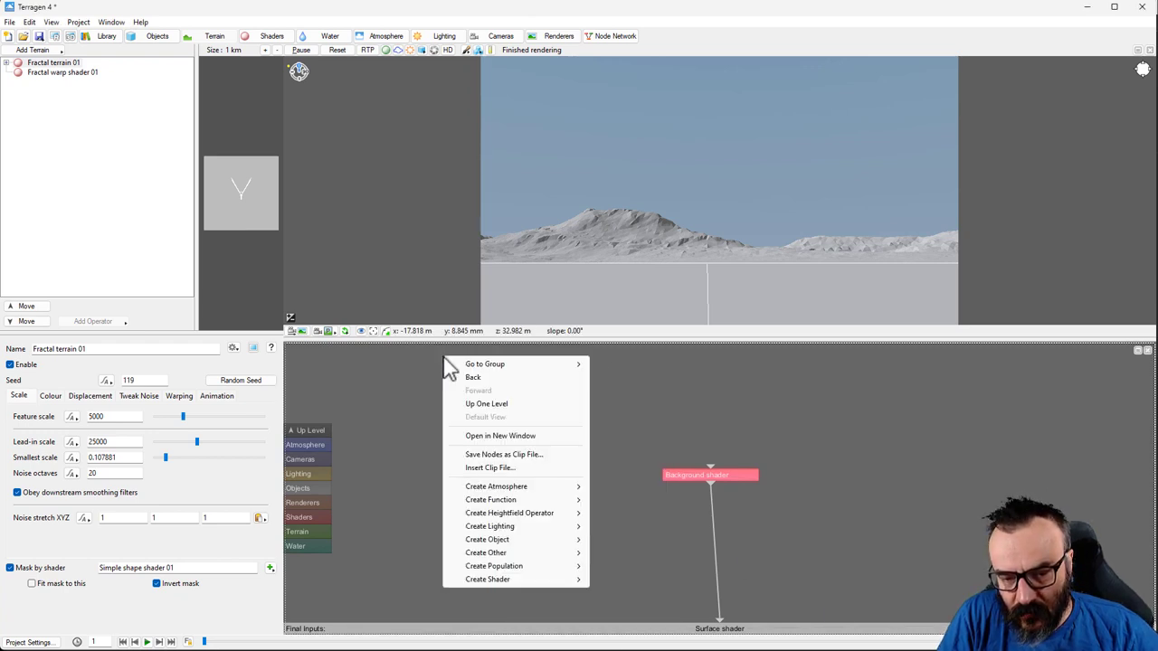
mouse_move(530, 586)
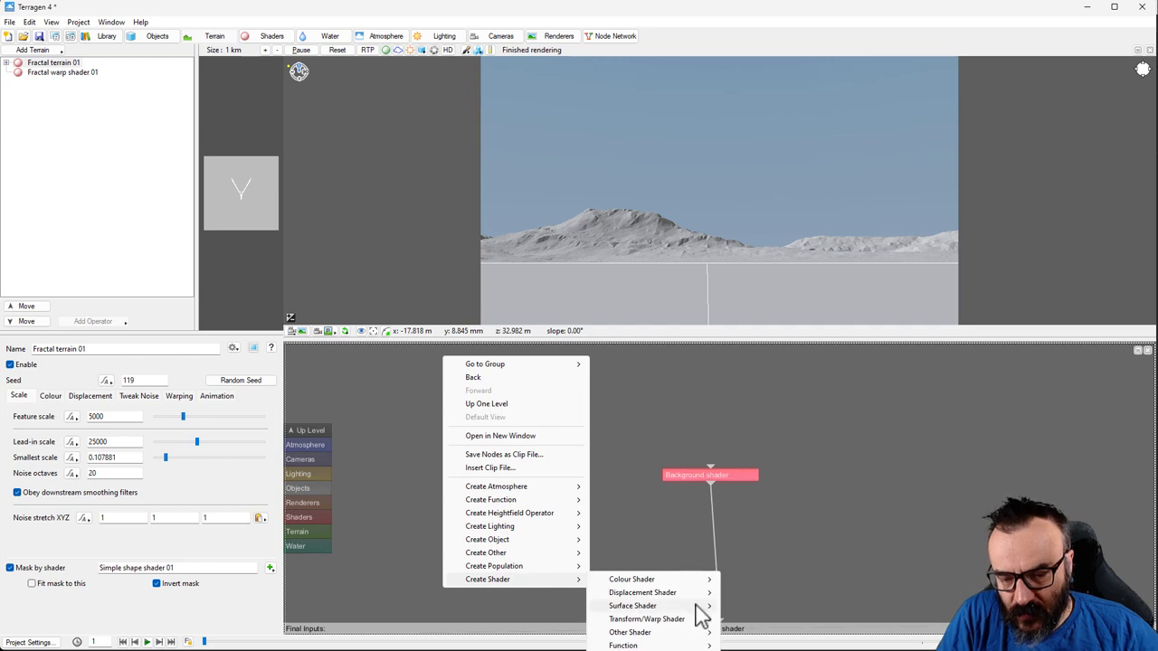
mouse_move(679, 608)
click(752, 619)
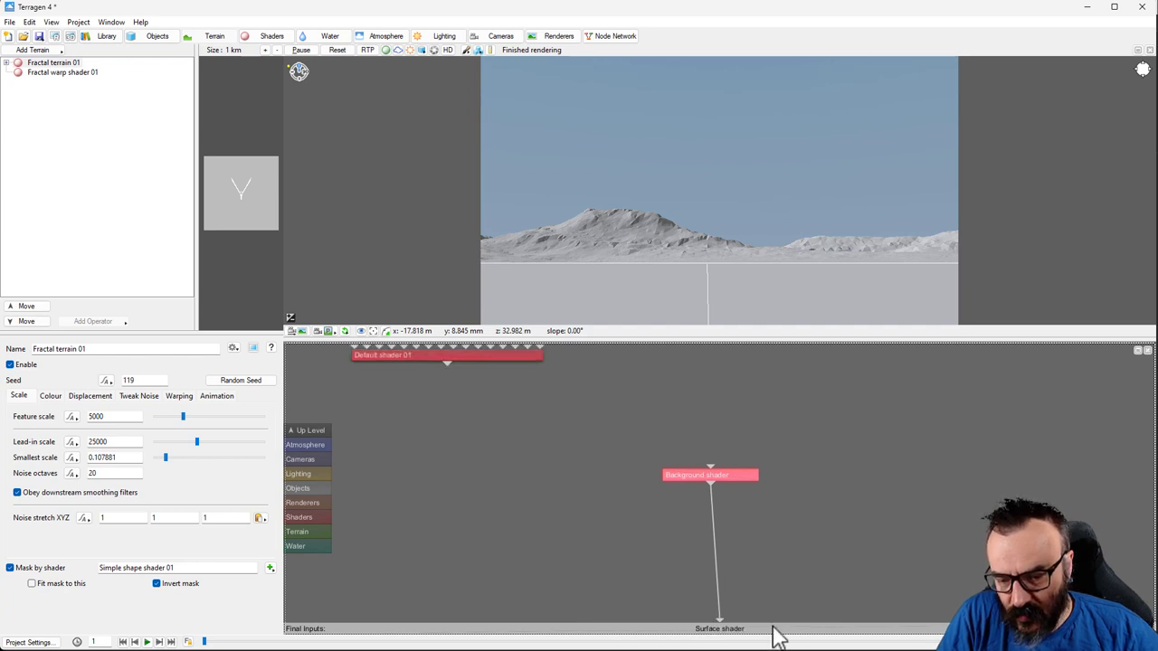
- Connect the Default shader to the Surface shader input in place of the Background shader, and move the Background shader node aside
drag(518, 407, 627, 536)
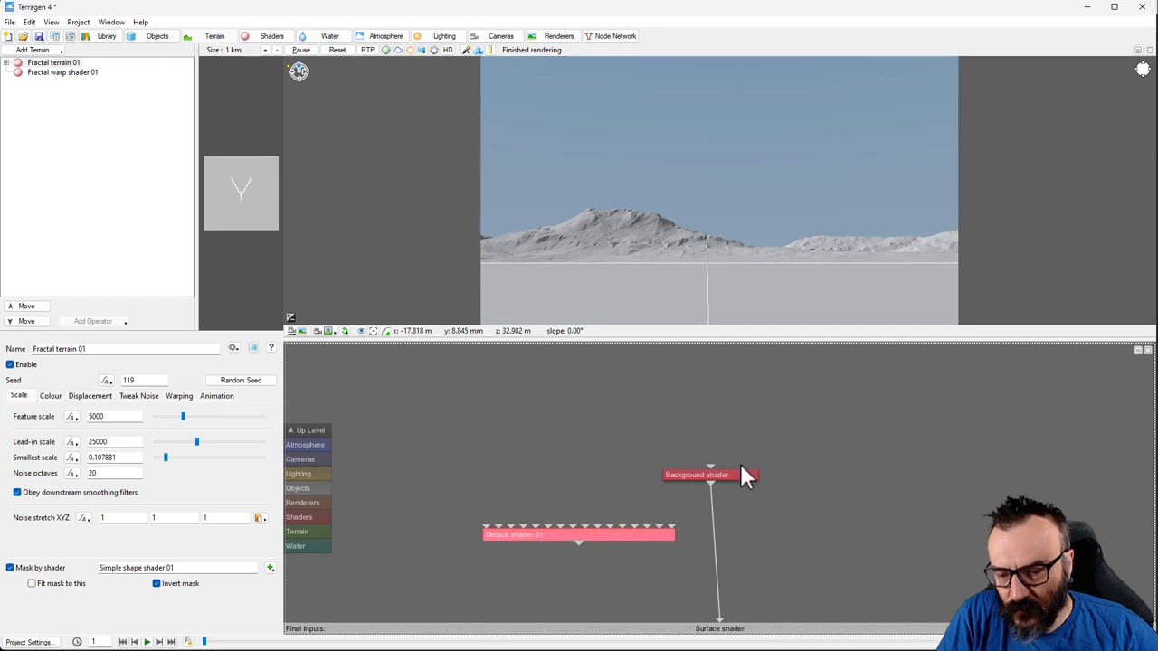
drag(580, 543, 719, 624)
drag(646, 541, 693, 541)
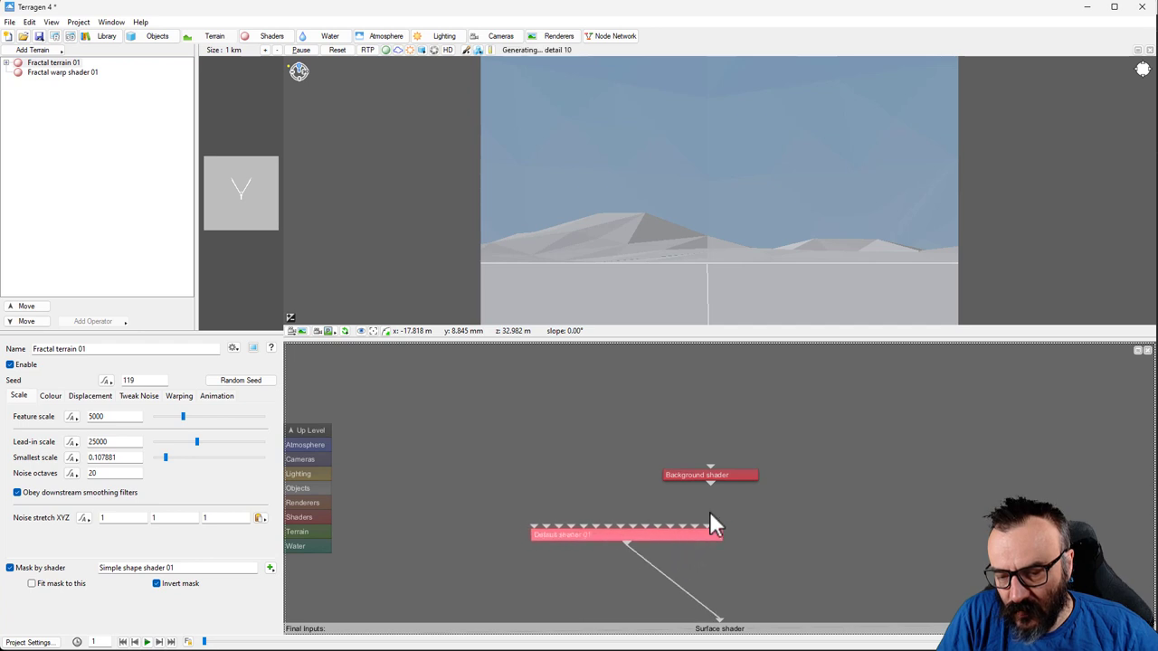
drag(739, 477, 910, 462)
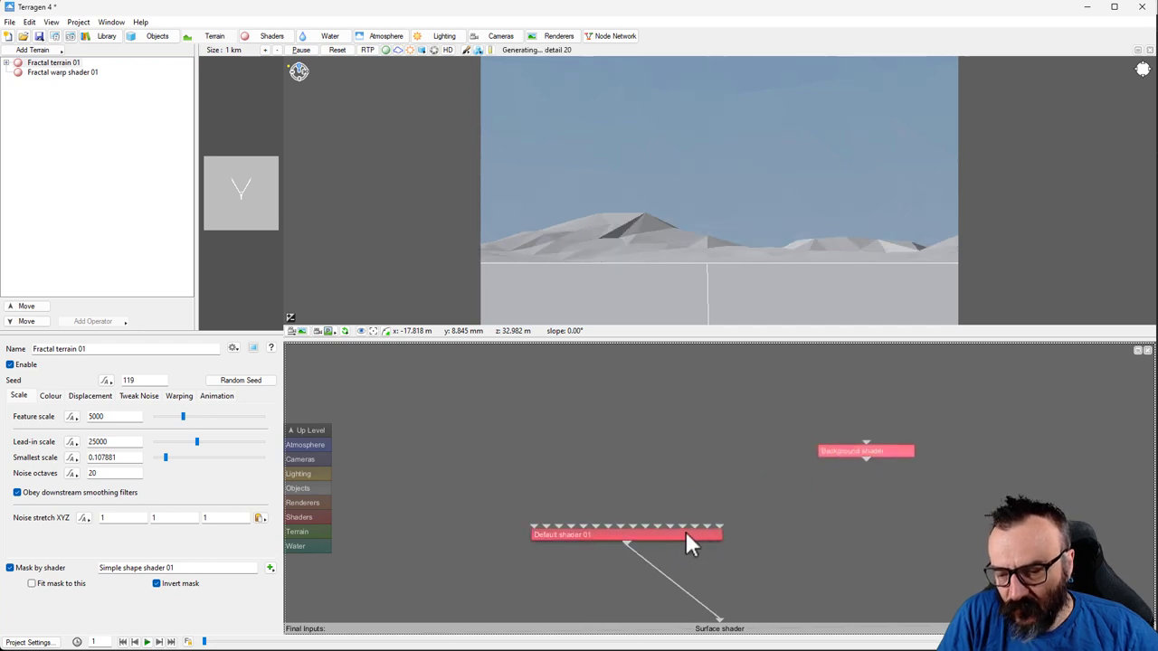
drag(687, 535, 801, 516)
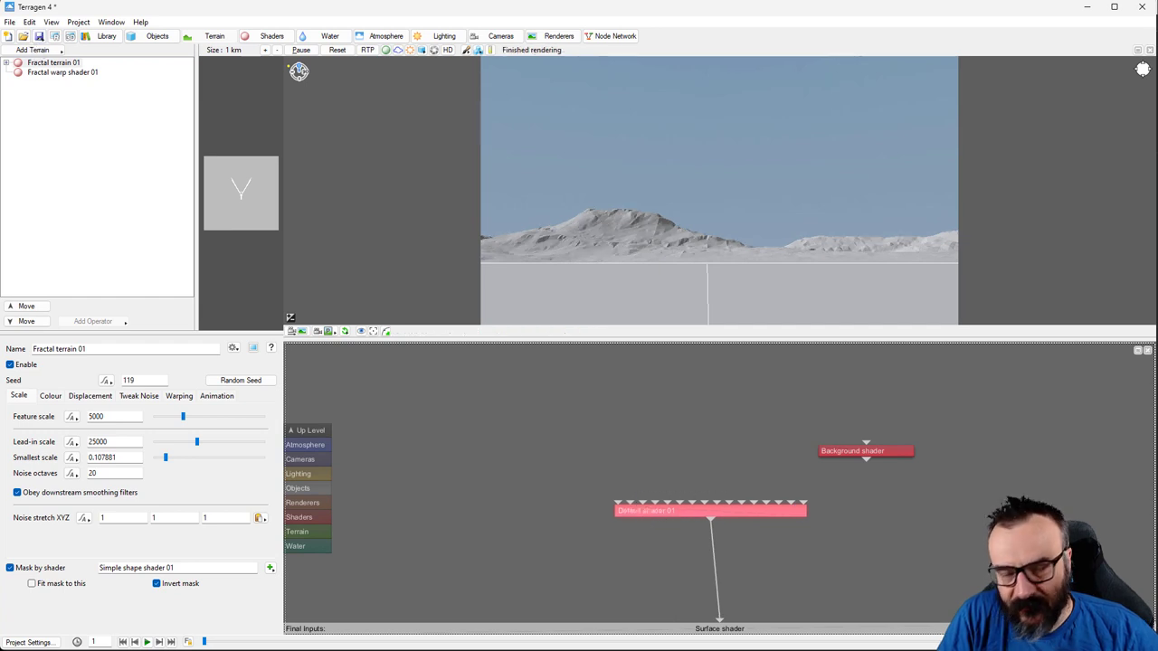
- Add an Image map shader to the Background network, loading neb-up.png from the Backdrops folder
click(569, 400)
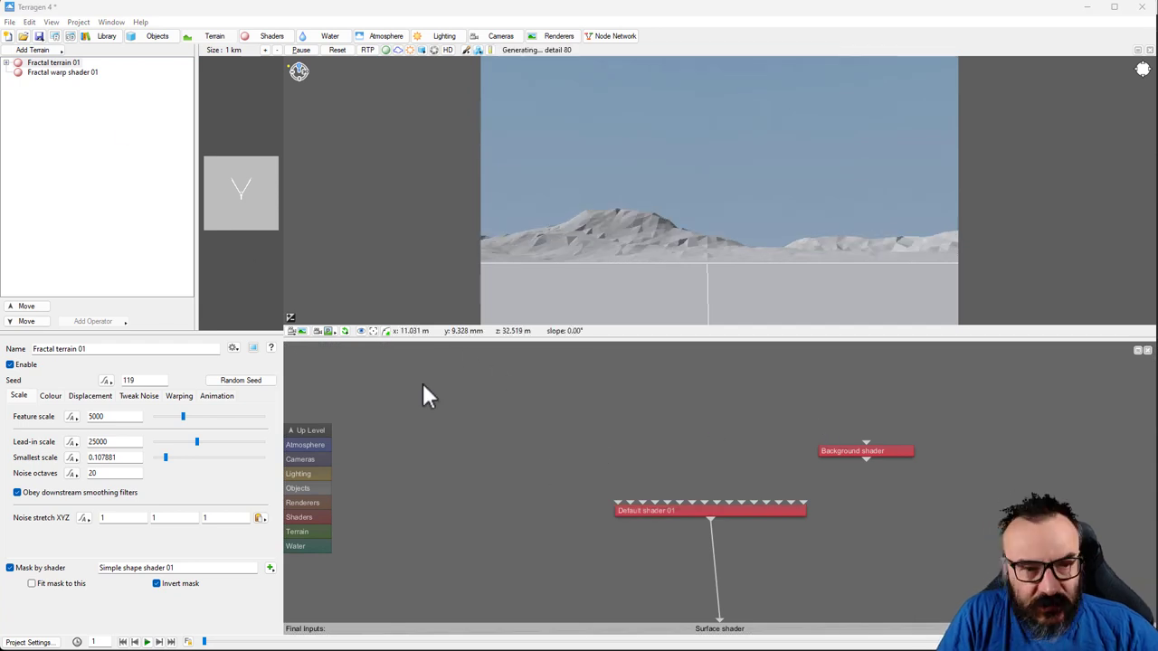
right_click(382, 361)
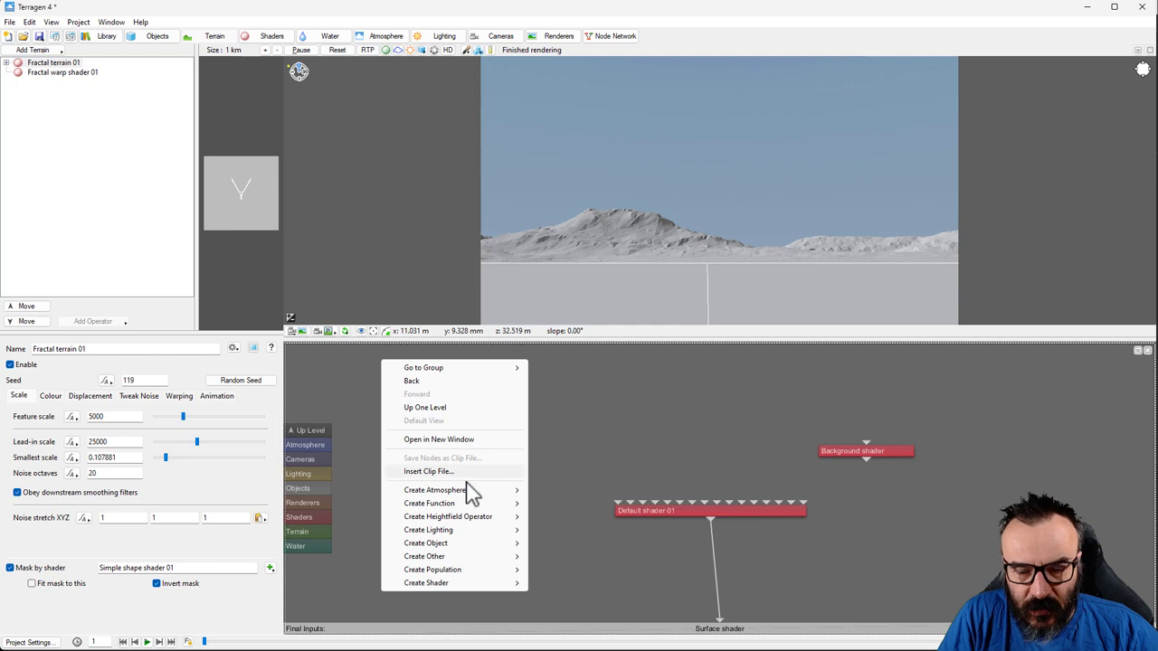
mouse_move(479, 583)
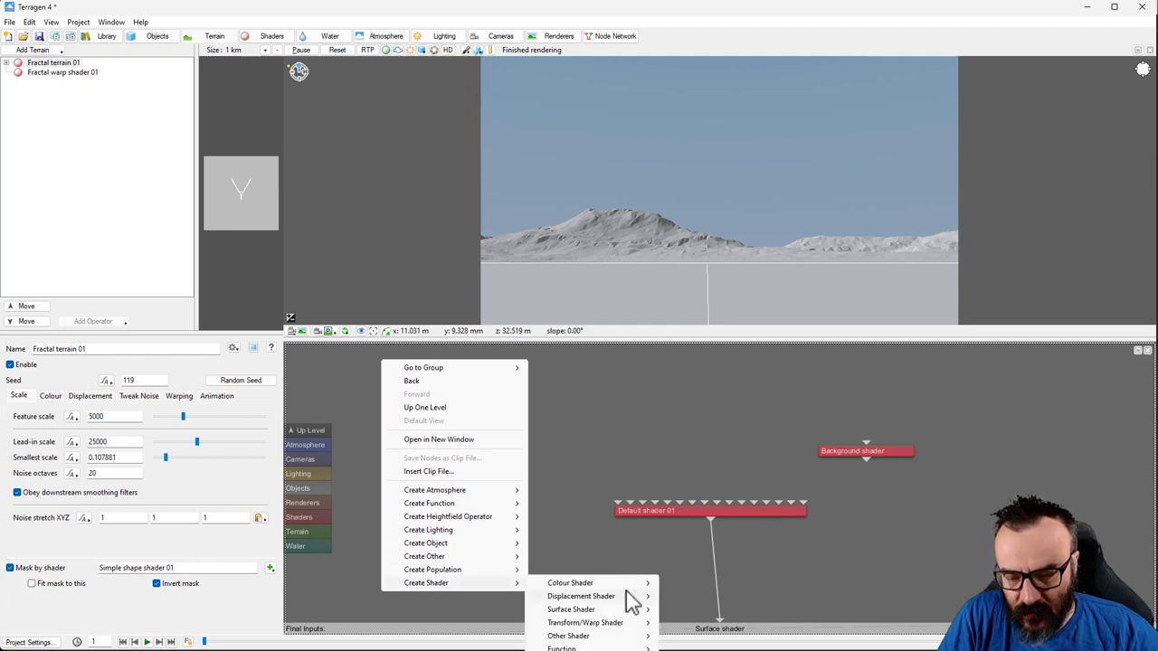
mouse_move(612, 582)
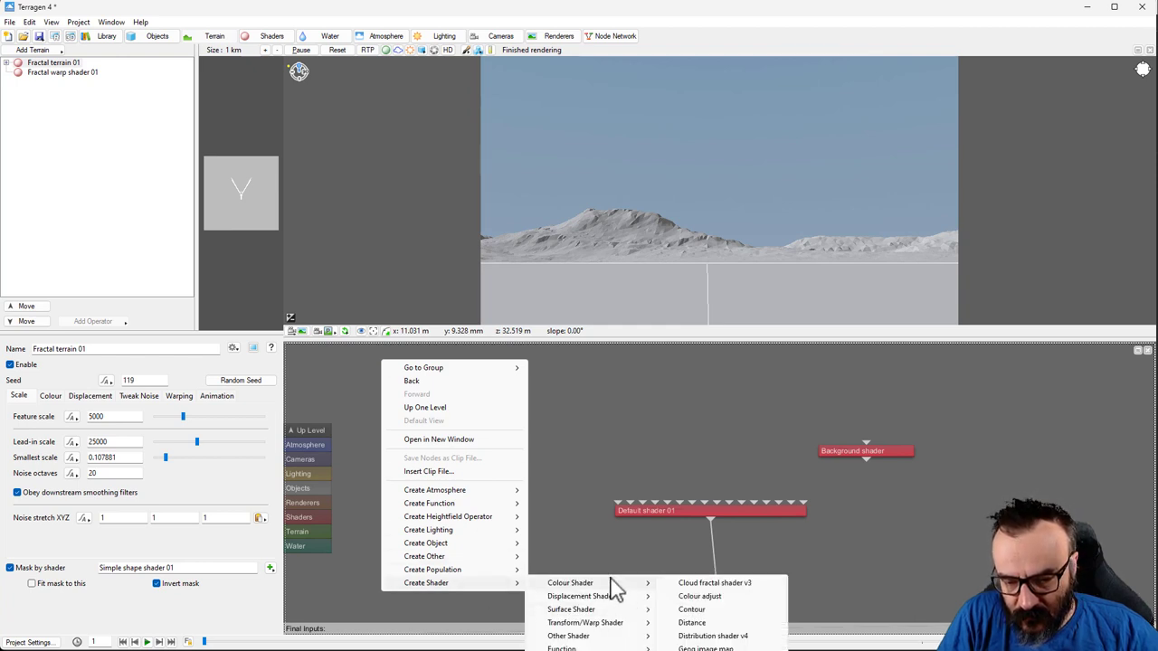
click(557, 489)
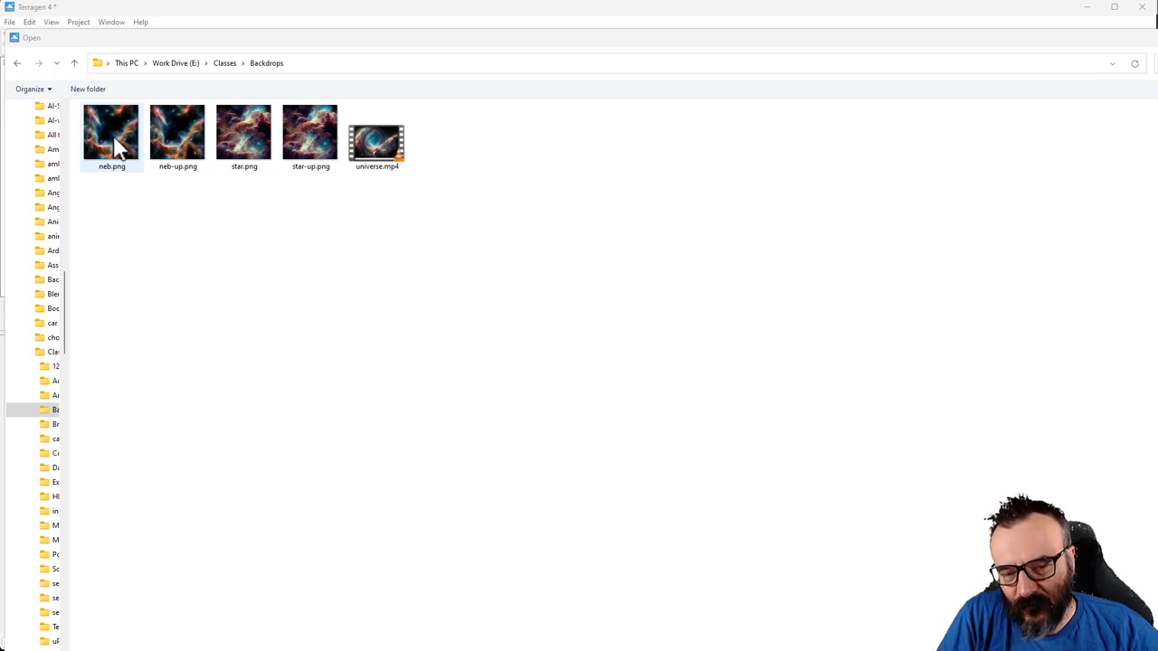
click(191, 150)
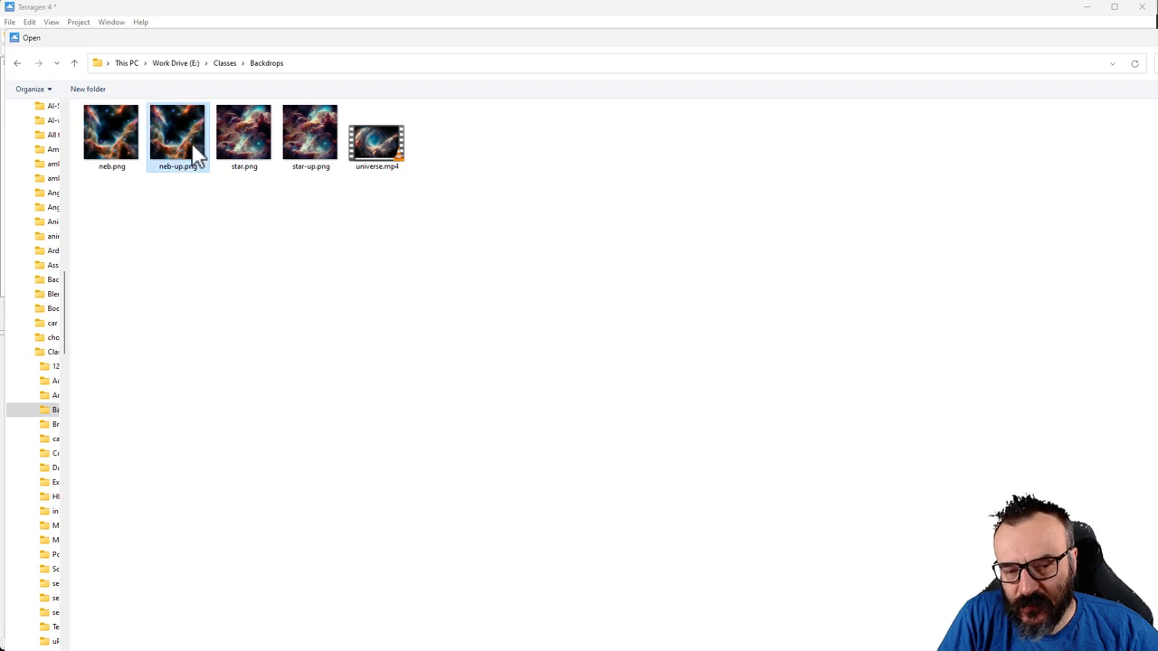
key(Return)
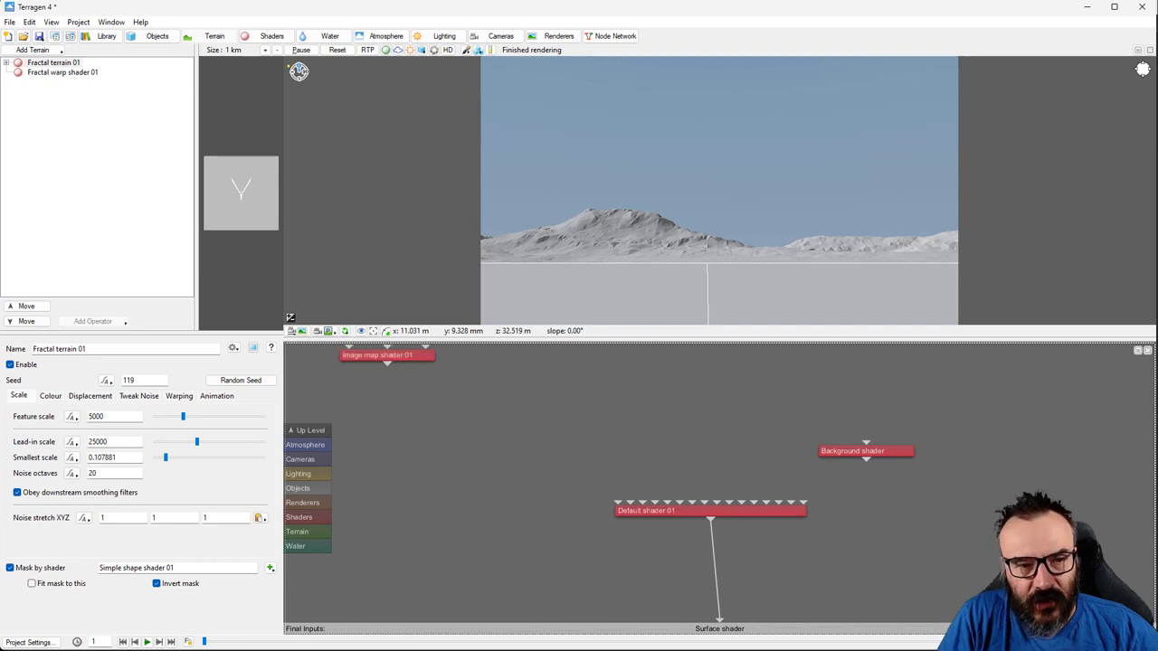
- Connect the Image map shader to the Default shader's Colour function and set its projection to Through camera using Render Camera
drag(386, 355, 644, 504)
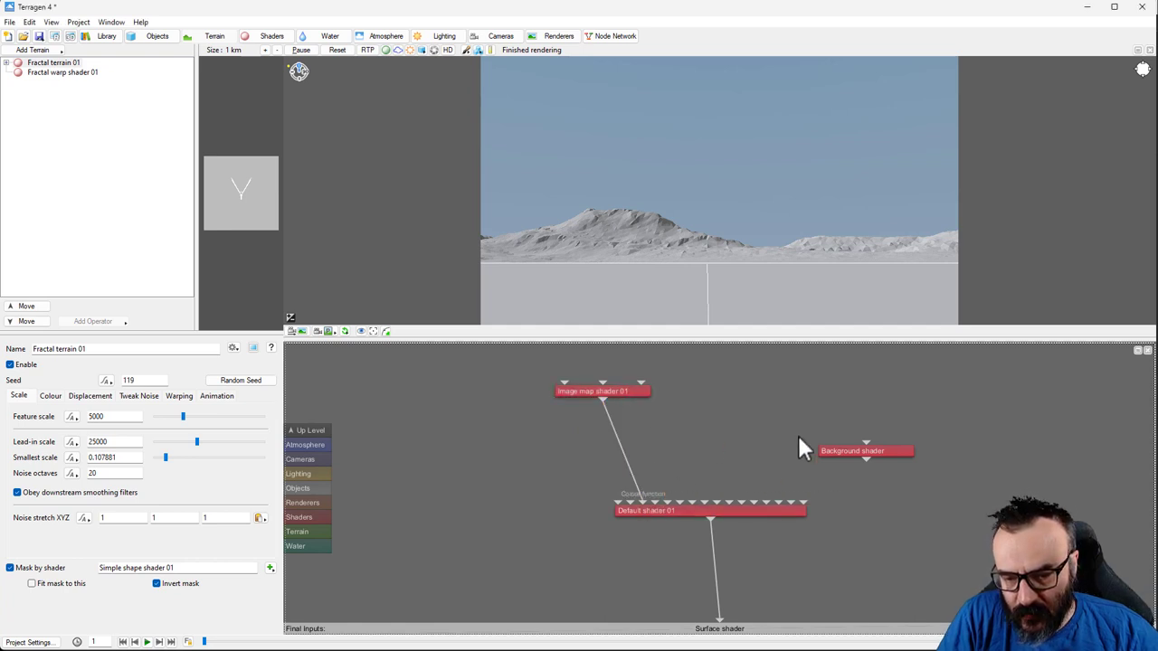
drag(631, 389, 642, 401)
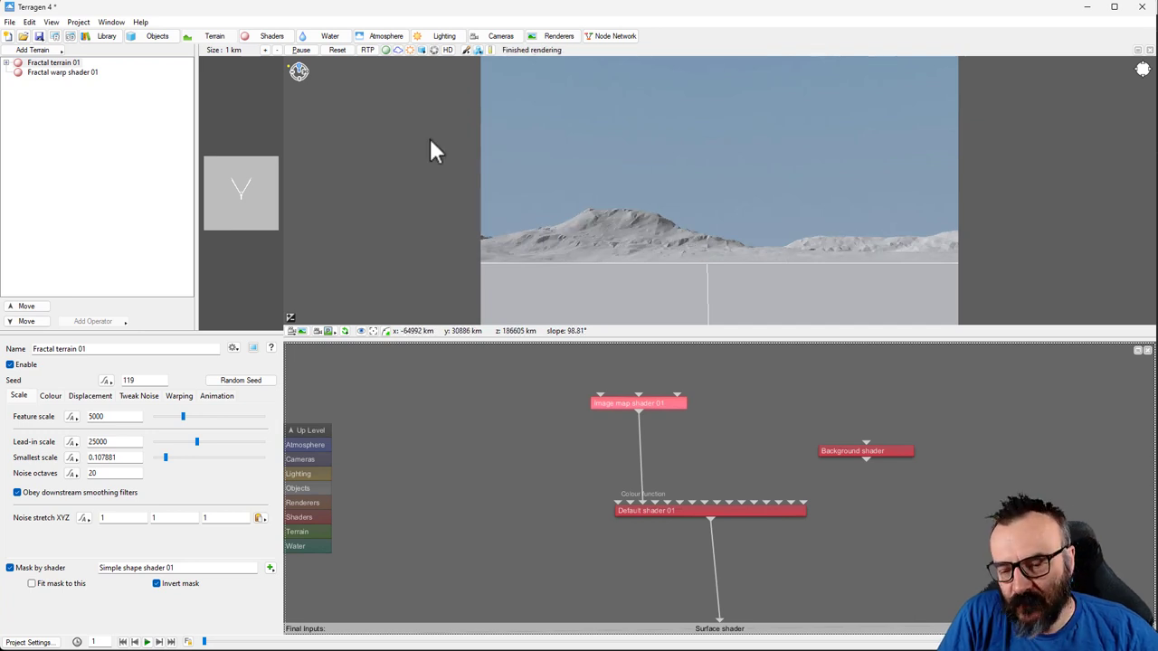
double_click(666, 399)
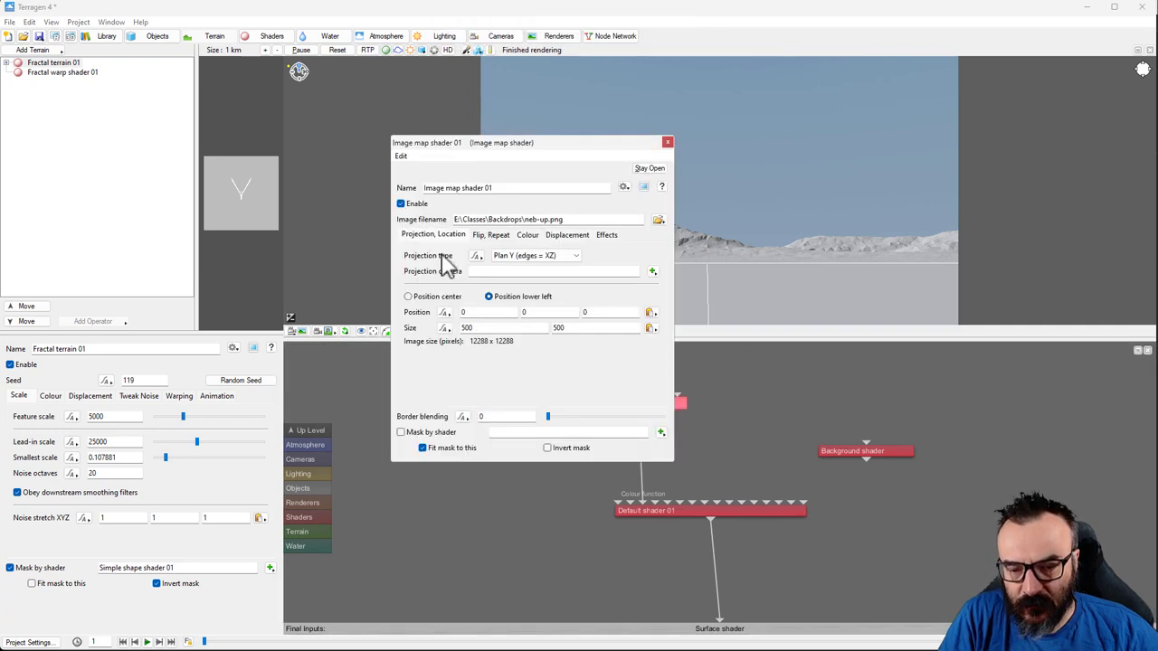
click(554, 256)
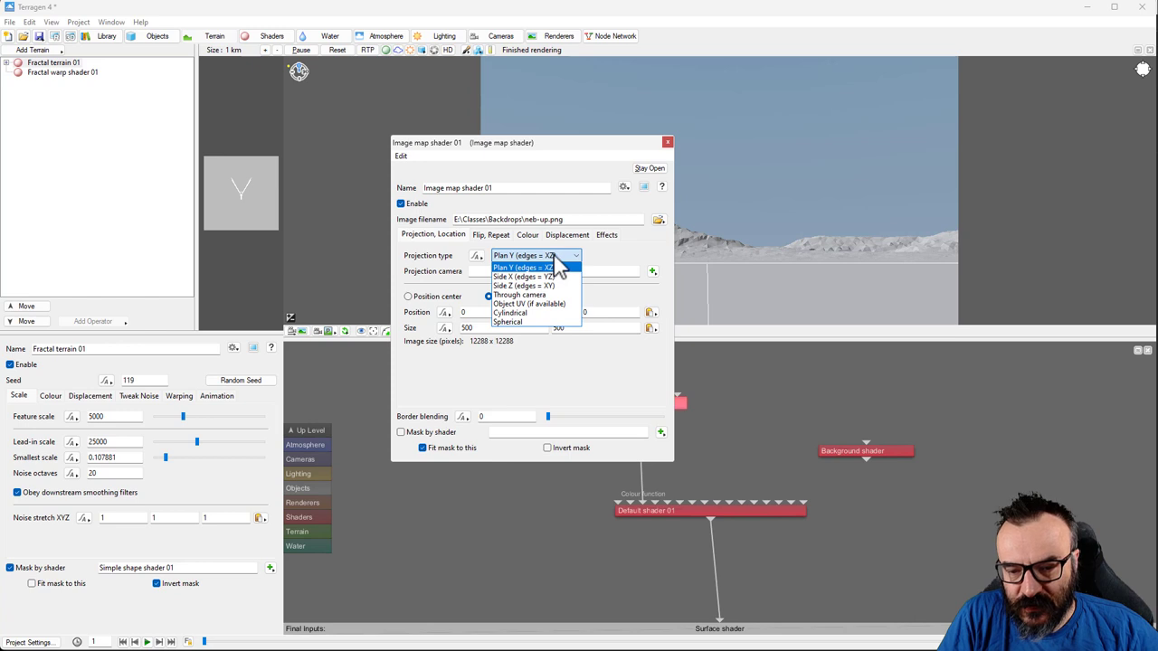
click(545, 296)
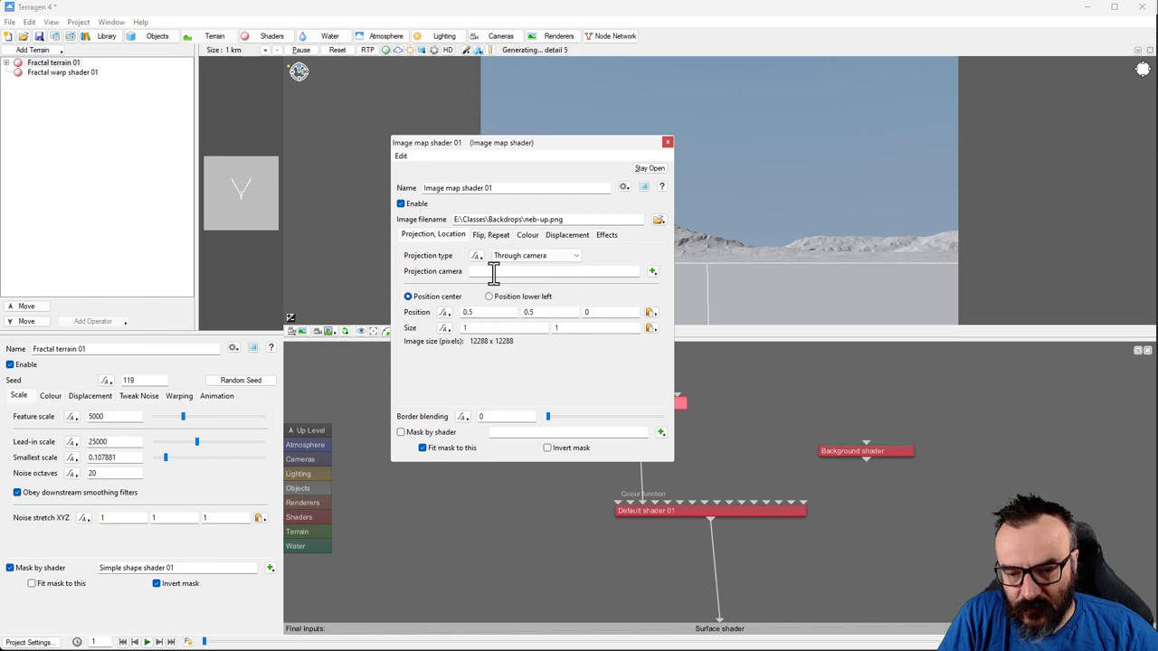
click(654, 272)
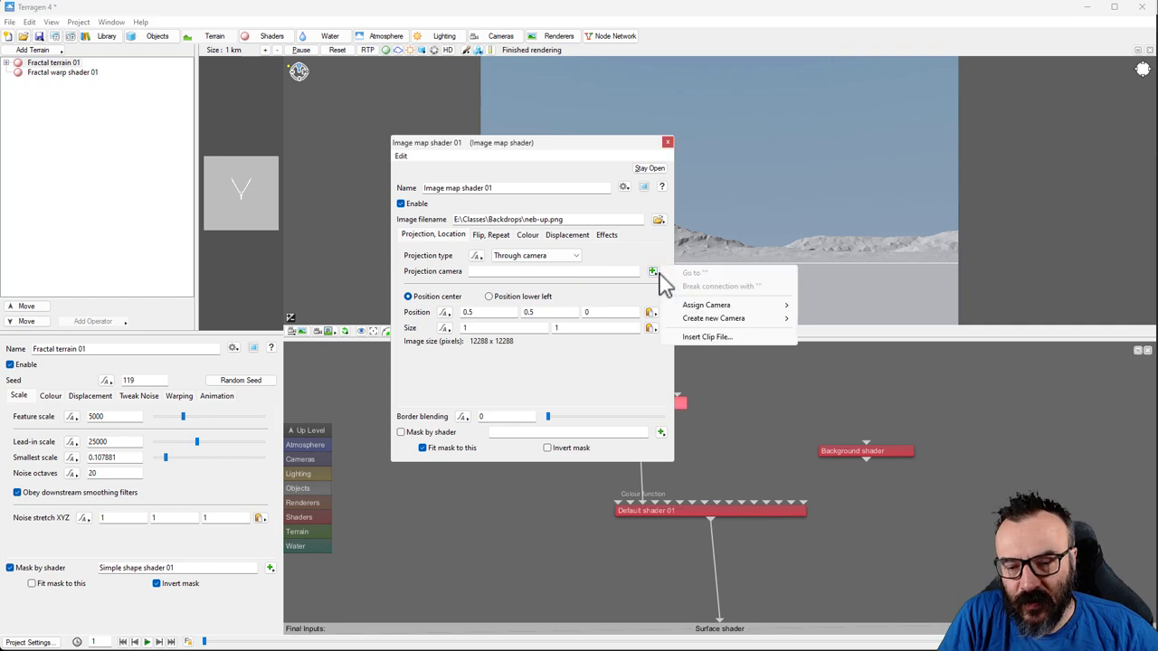
mouse_move(733, 308)
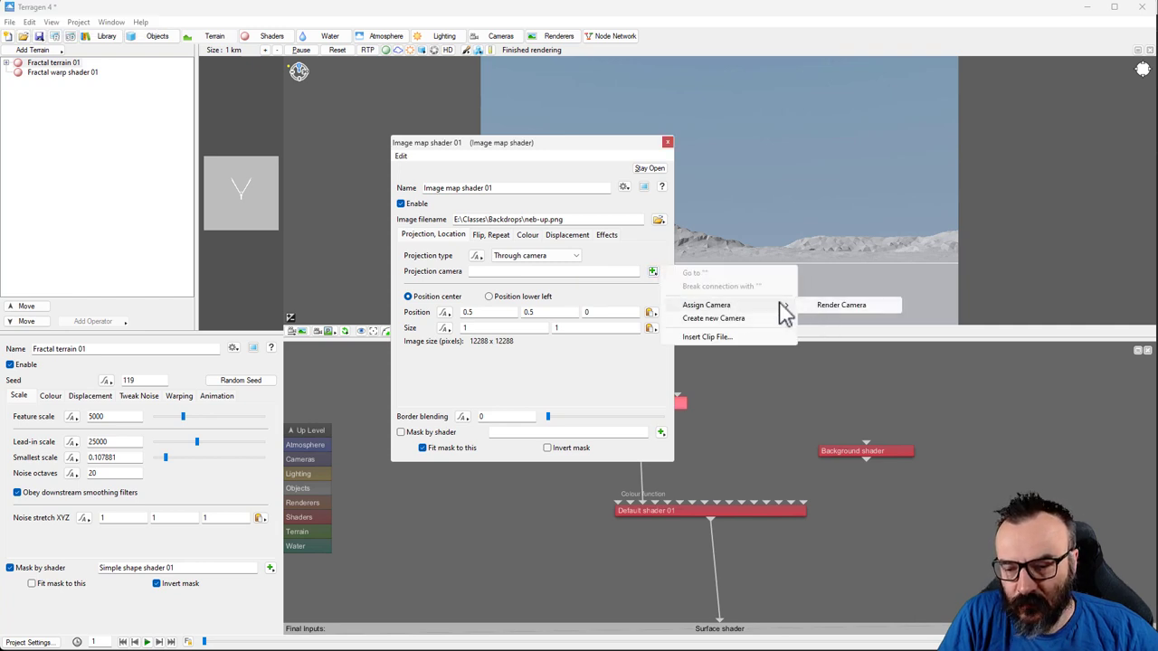
click(841, 306)
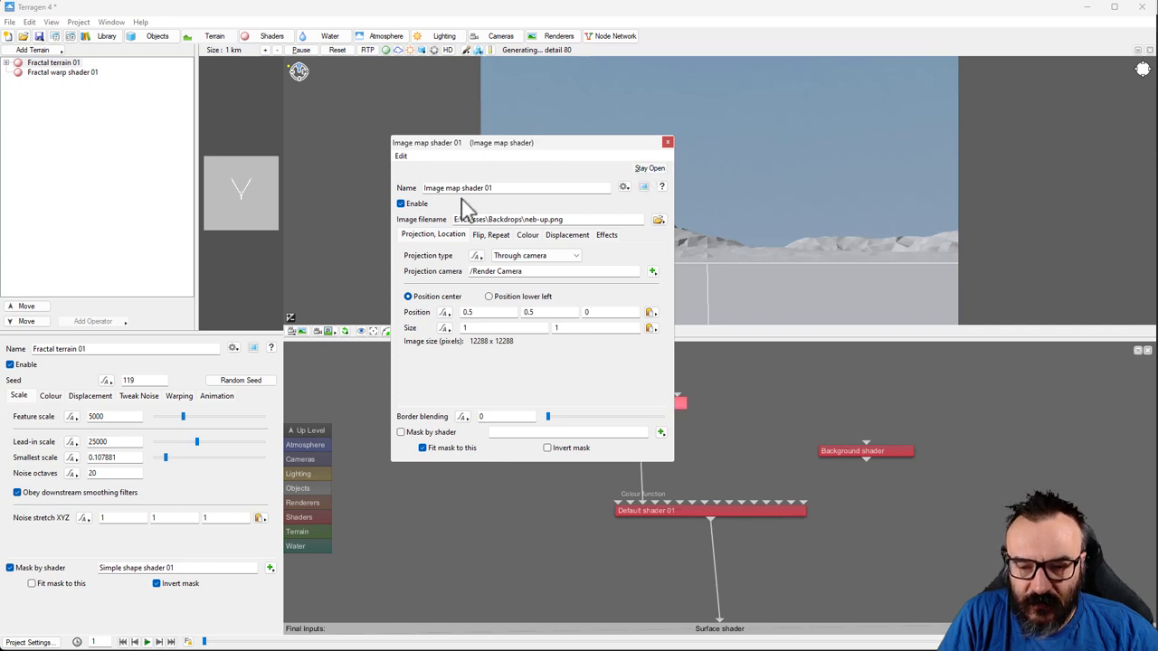
- Set the Image map shader's size to 12288 by 12288 to match the image's pixel dimensions
drag(563, 148, 1032, 30)
click(223, 122)
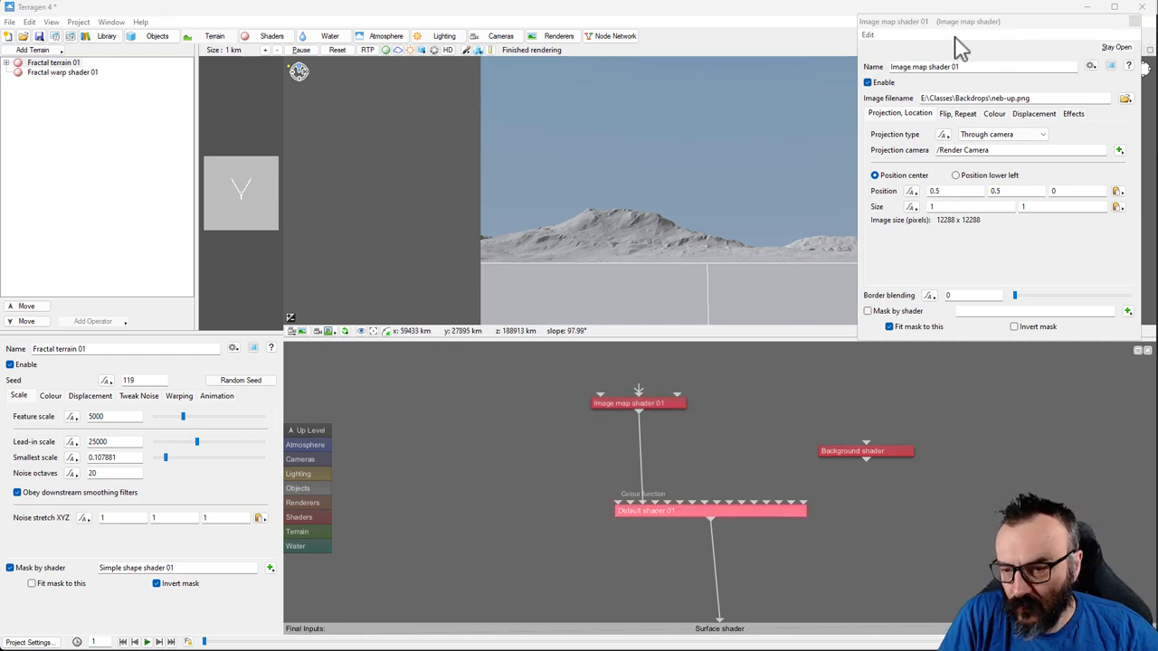
click(966, 208)
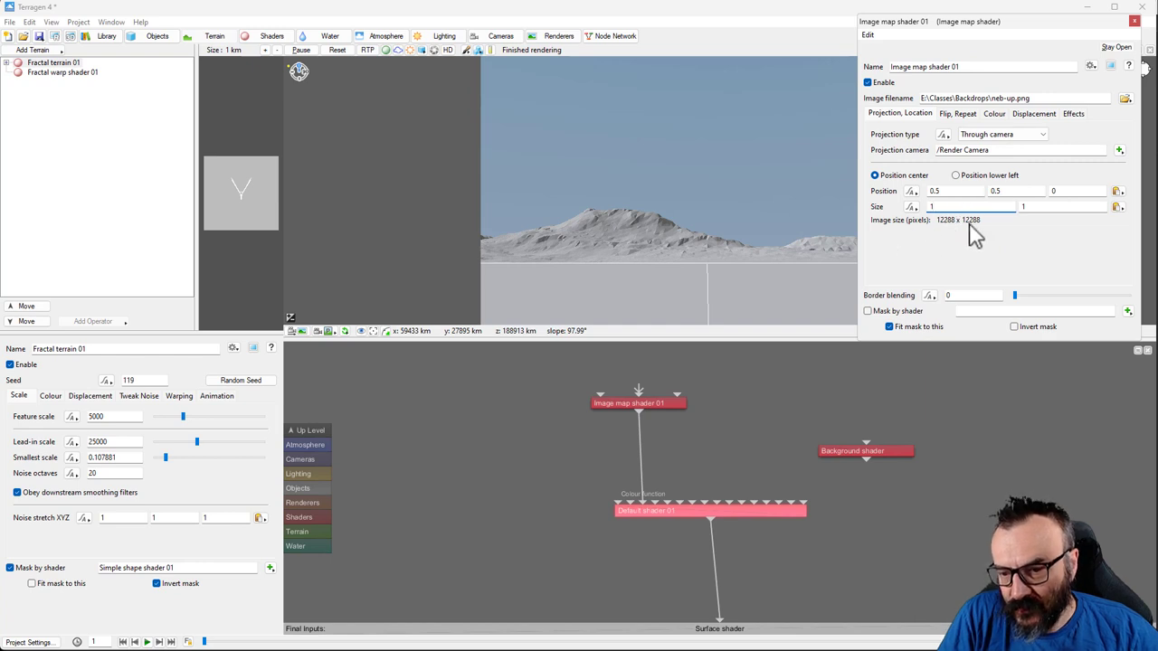
drag(953, 209, 891, 208)
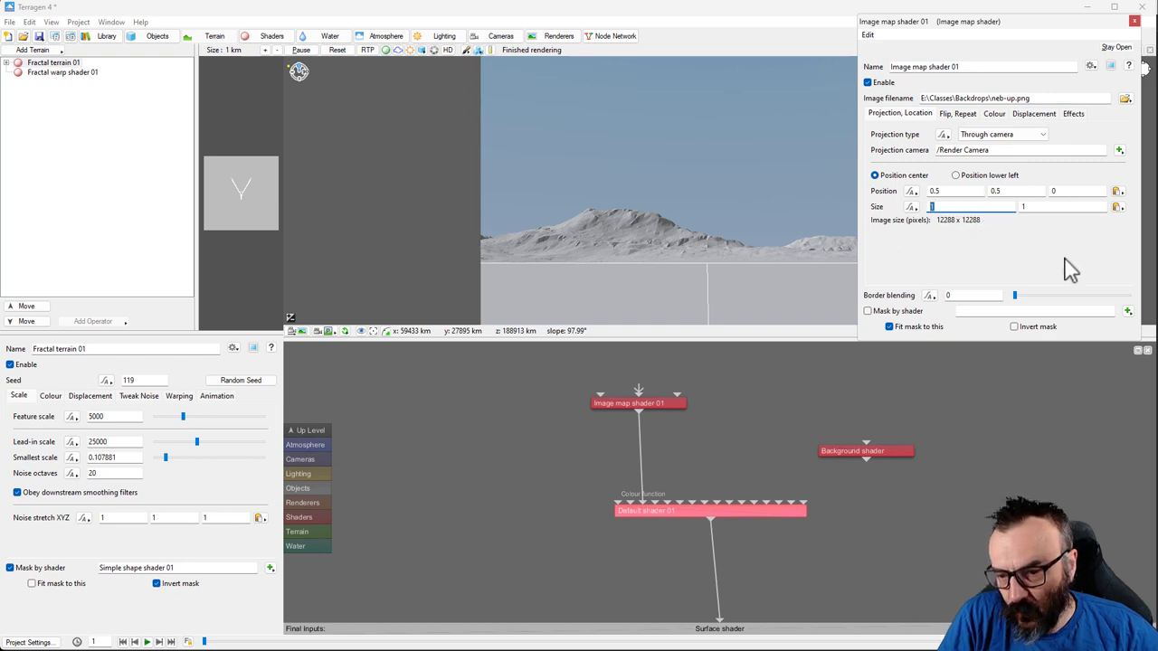
text(122)
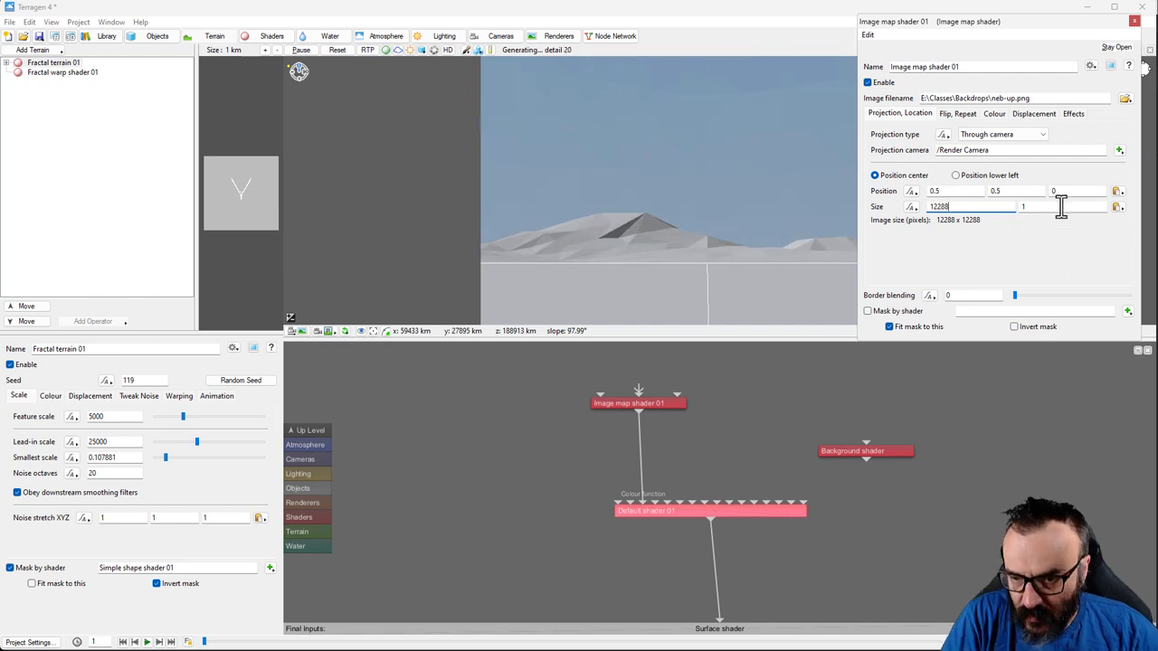
text(88)
key(Tab)
text(122)
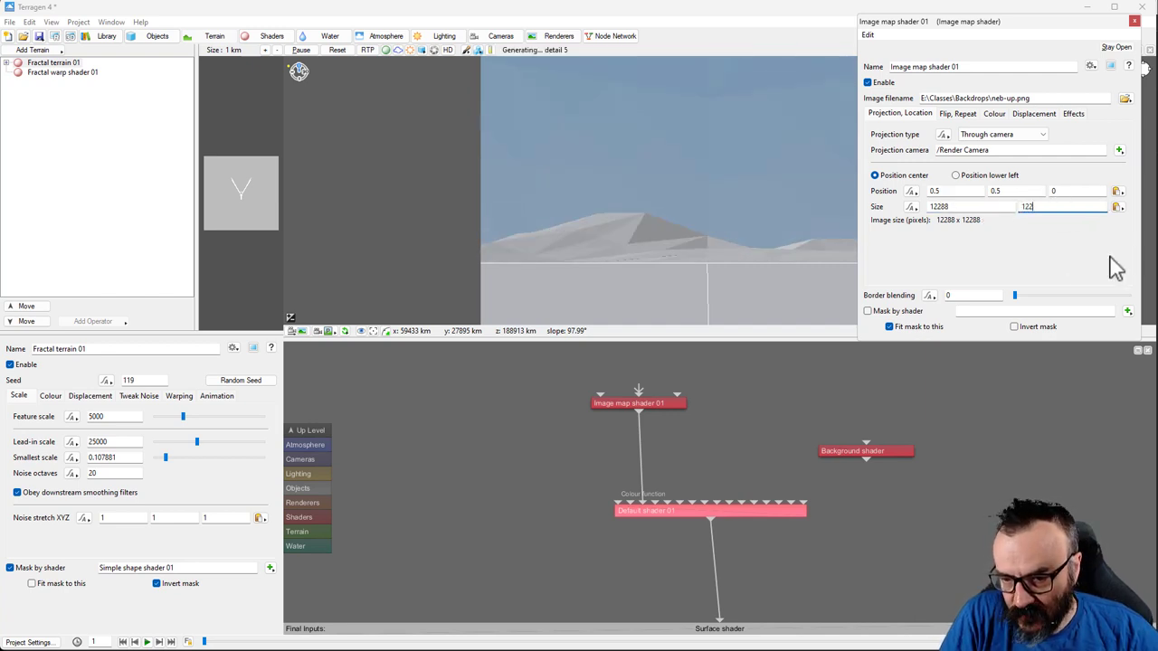
text(88)
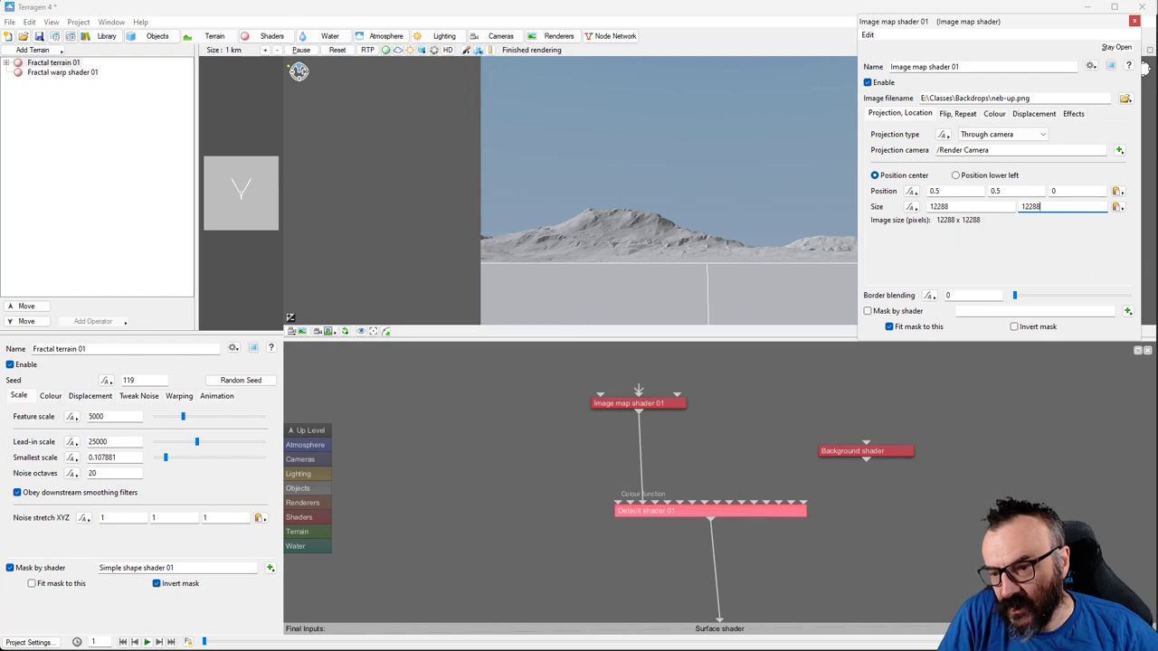
click(675, 307)
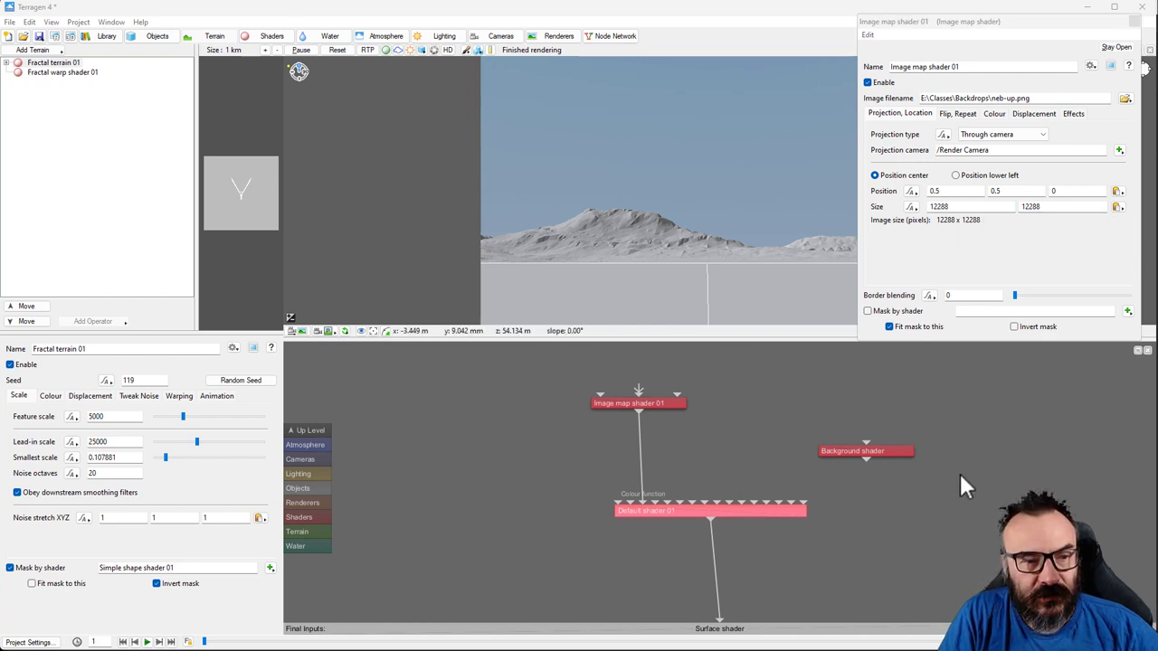
- Set the Default shader's image projection to Through camera and assign Render Camera as its projection camera
double_click(721, 510)
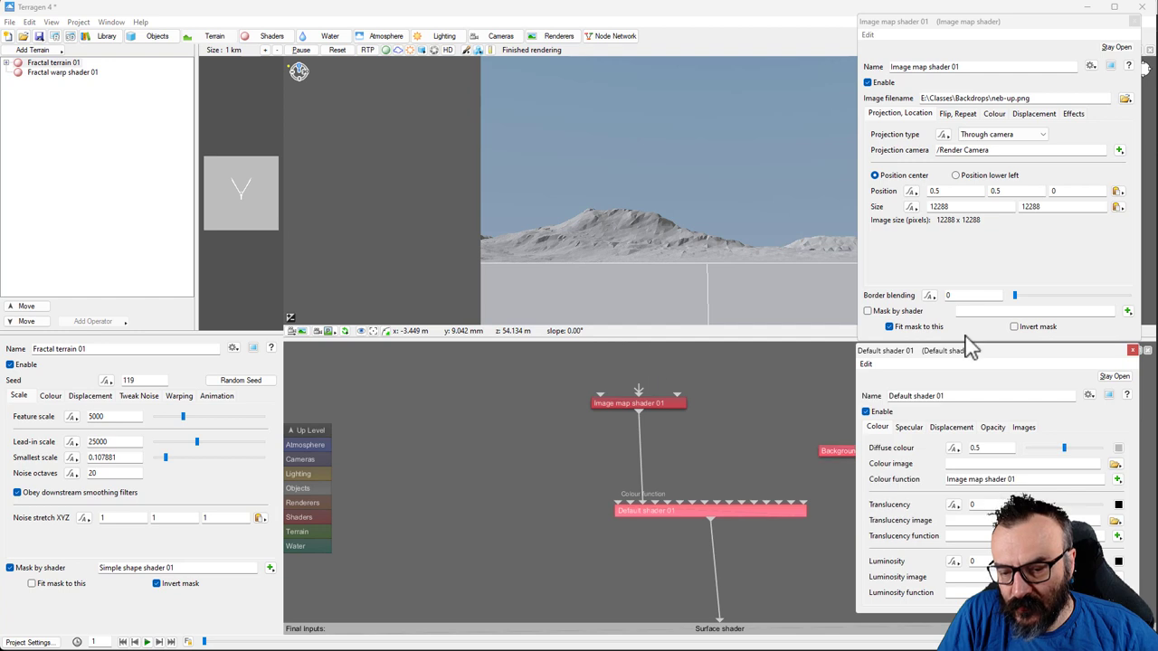
click(1024, 428)
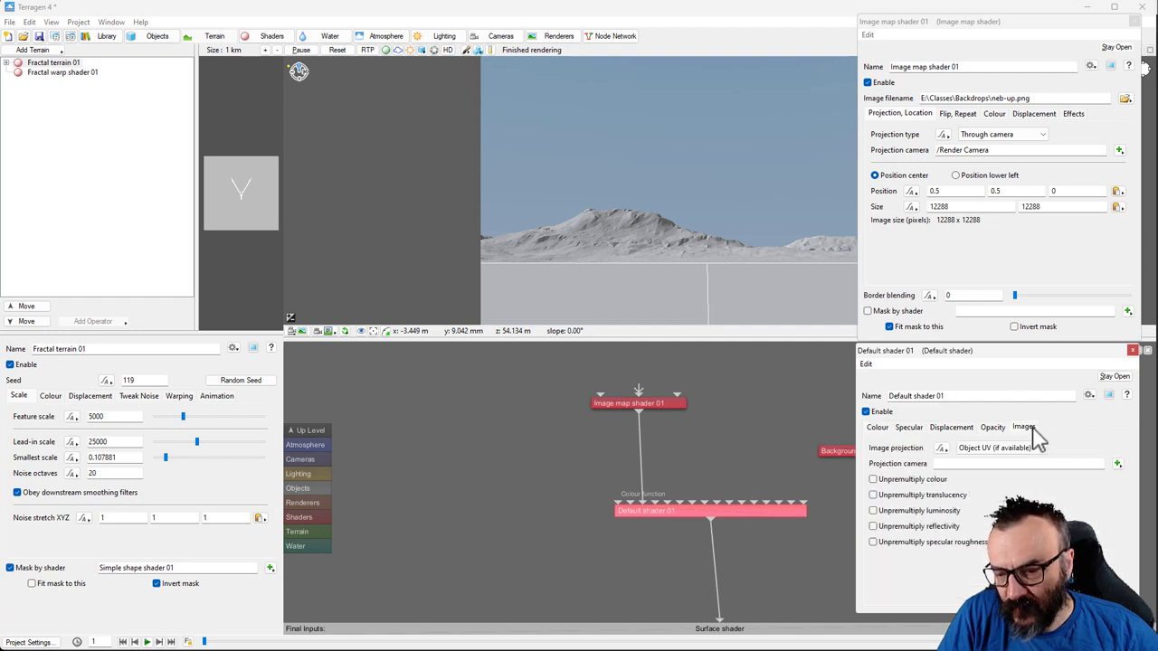
click(1026, 448)
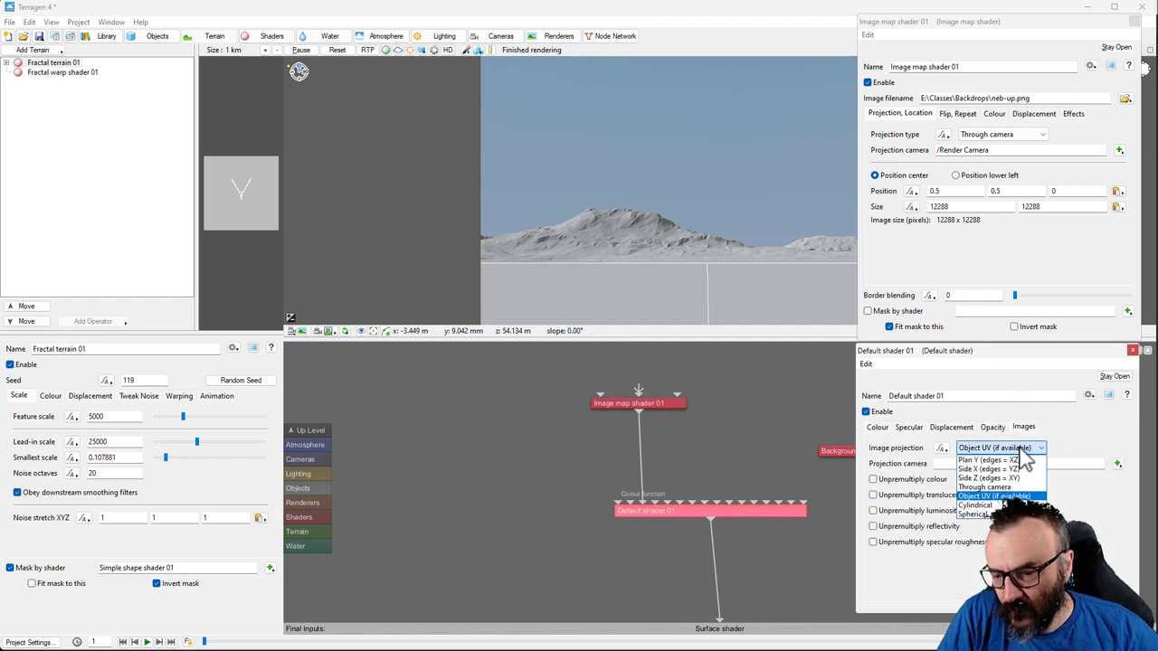
click(995, 487)
click(1118, 463)
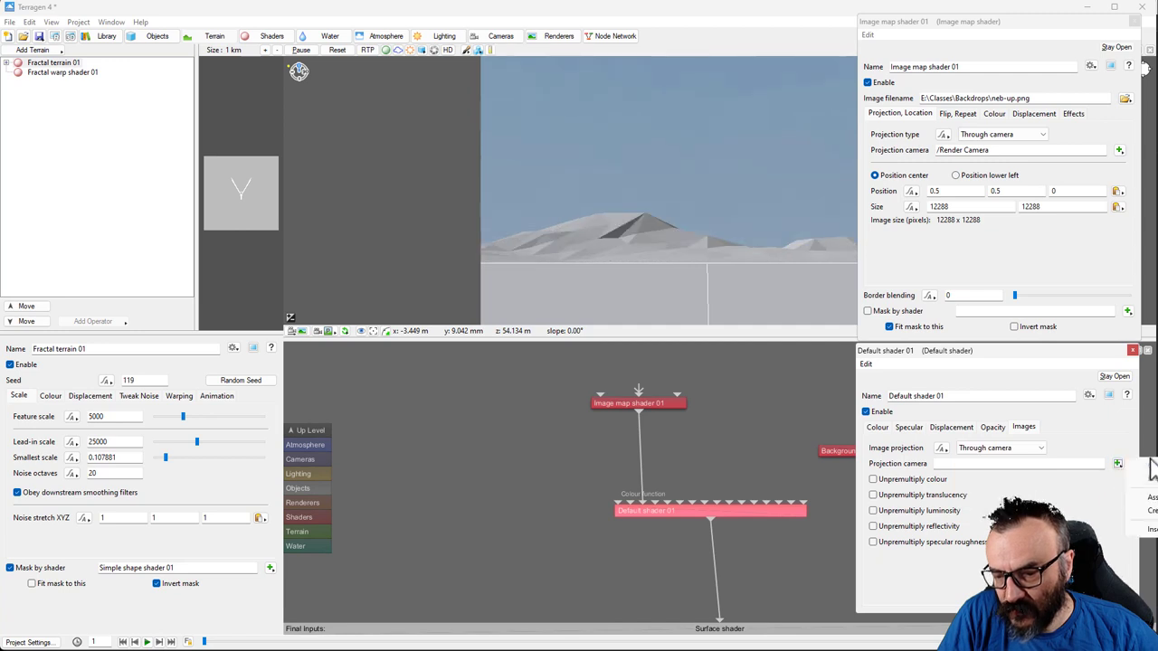
click(1153, 497)
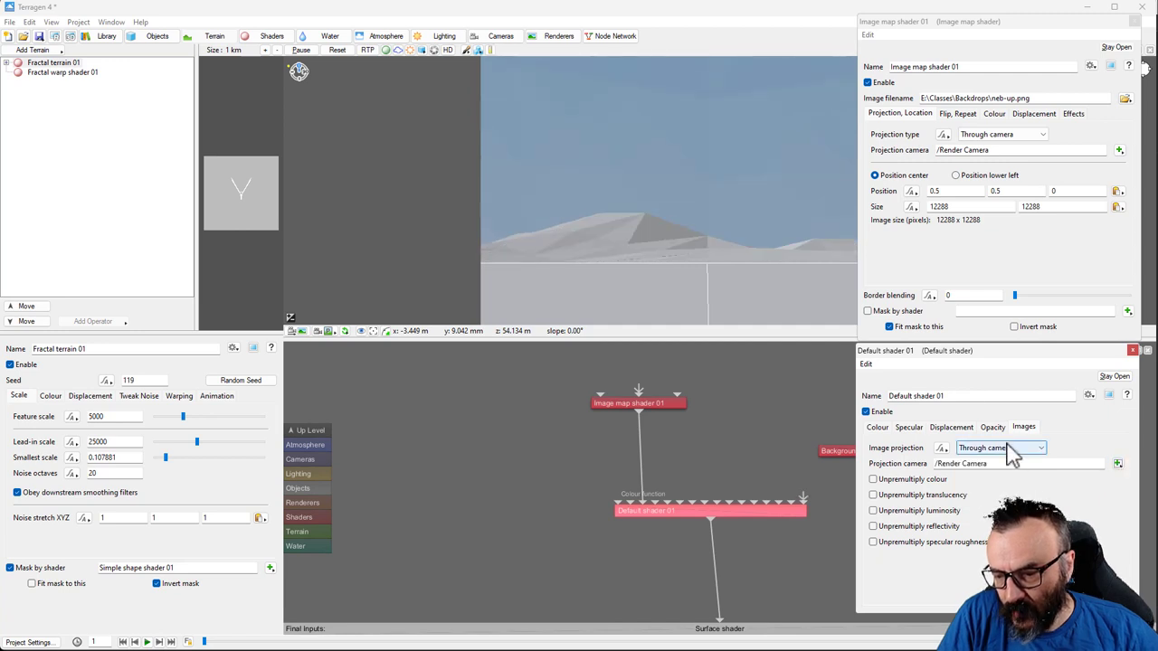
click(763, 397)
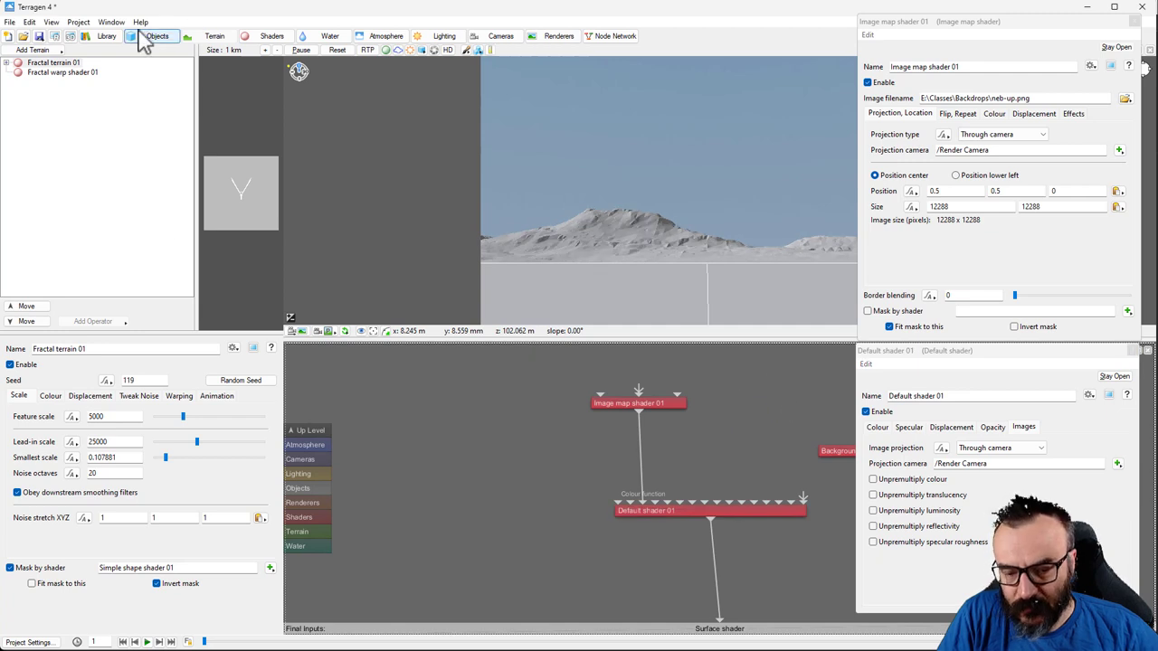
- Set Atmosphere 01's haze density, bluesky density, both horizon colours, bluesky additive and redsky decay to 0
click(378, 36)
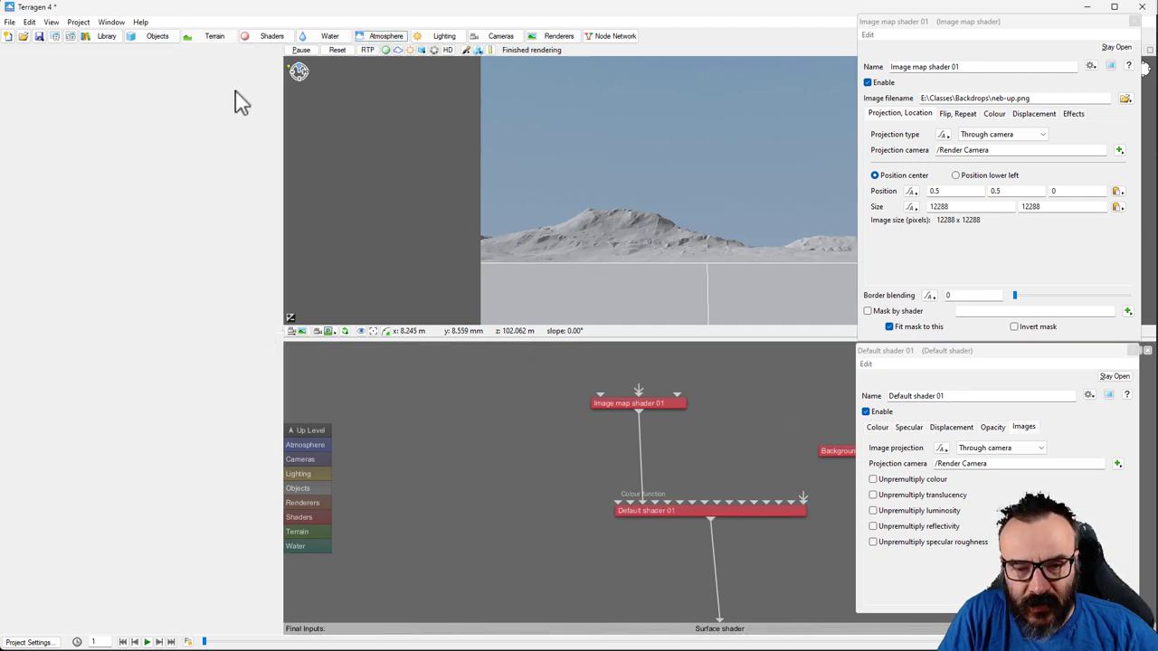
click(59, 64)
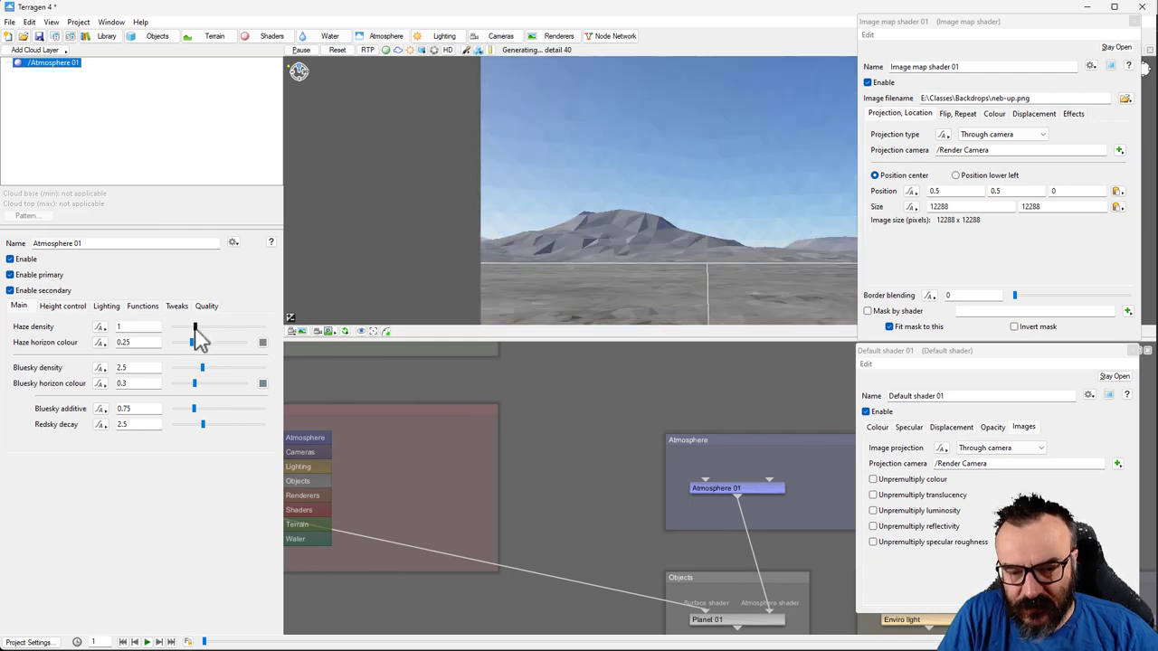
drag(195, 327, 90, 333)
drag(190, 343, 90, 375)
drag(193, 386, 60, 383)
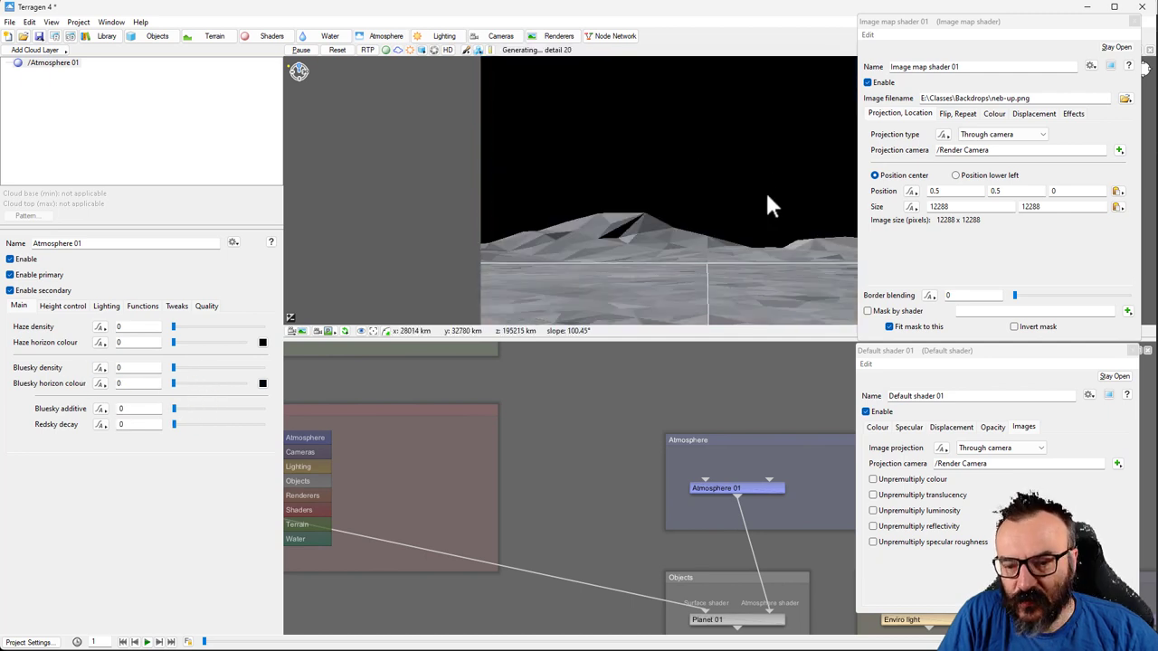
- Tilt the preview view upward to frame more sky and close both shader settings windows
drag(761, 201, 840, 139)
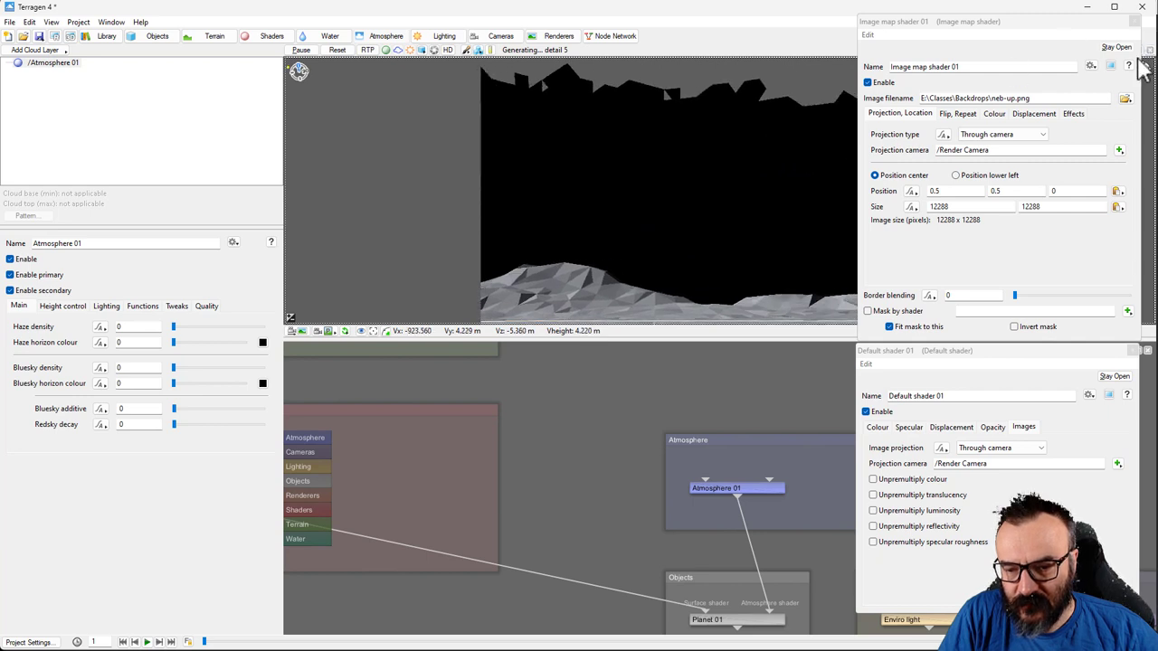
click(1136, 21)
click(1136, 350)
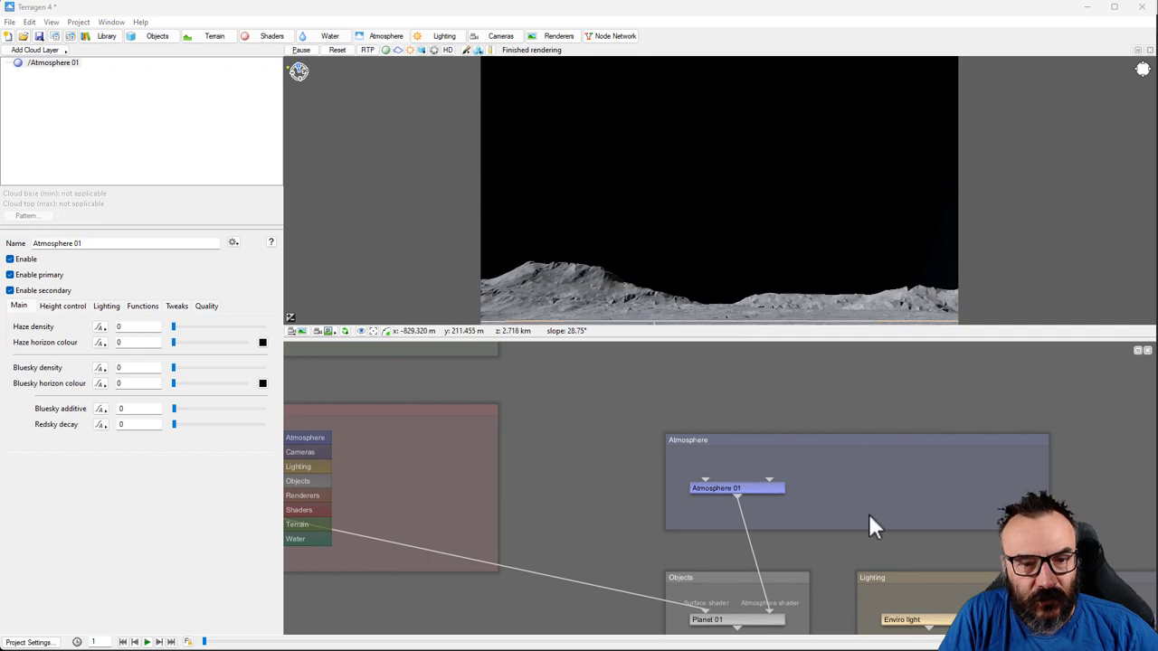
- Return to the Background object's internal network and set the Default shader's luminosity to 0.3625
scroll(824, 417, down, 1)
click(754, 616)
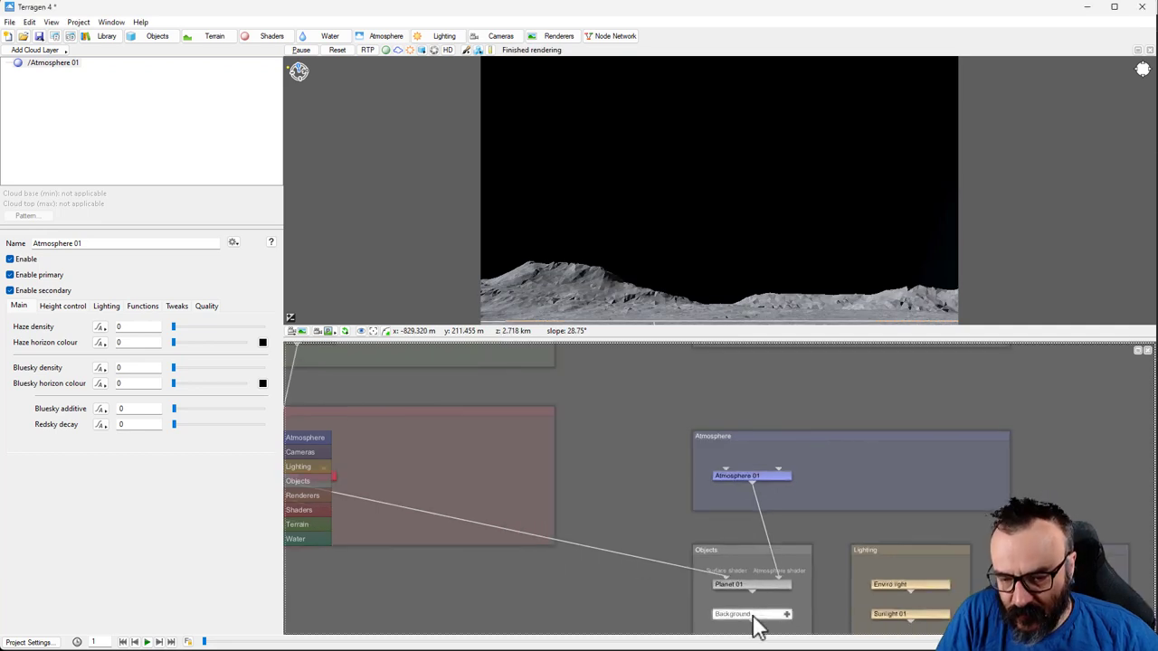
right_click(754, 616)
click(840, 636)
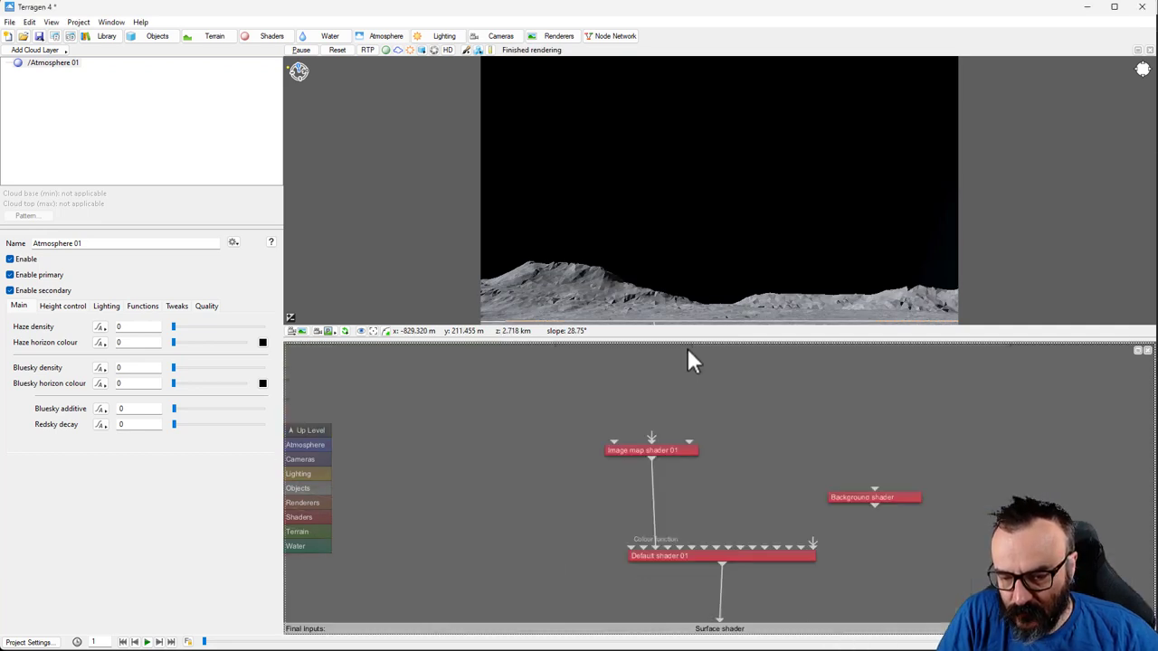
double_click(754, 541)
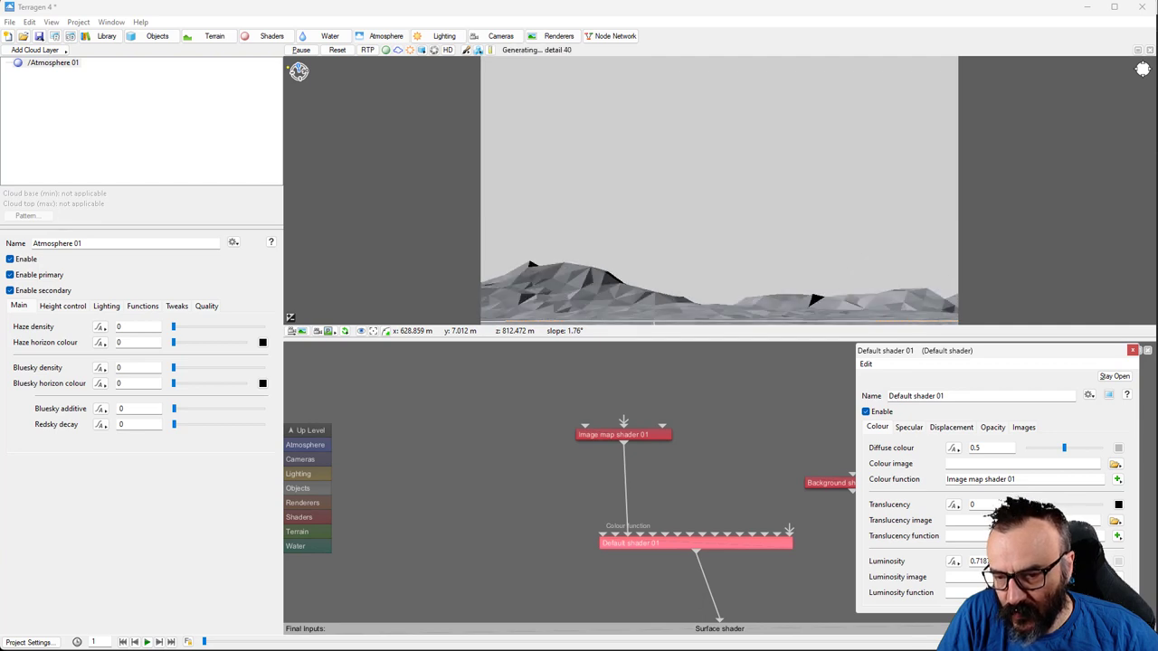
text(0.35)
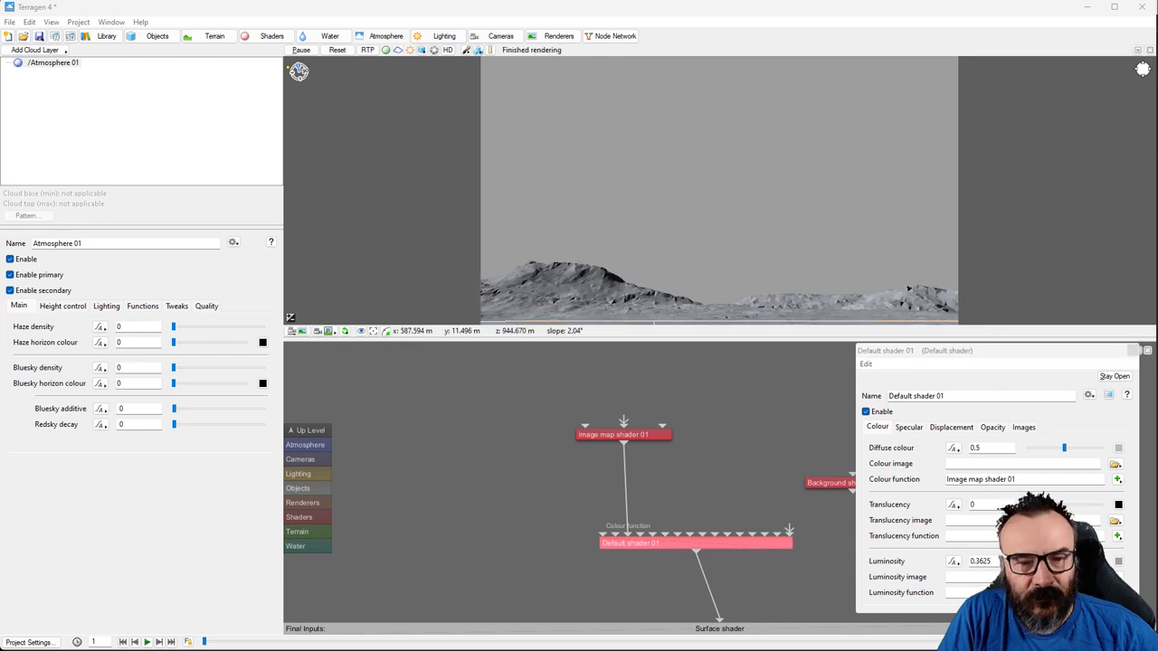
- Load neb-up.png from the Backdrops folder as the Default shader's luminosity image and raise the luminosity to 0.825
click(1116, 576)
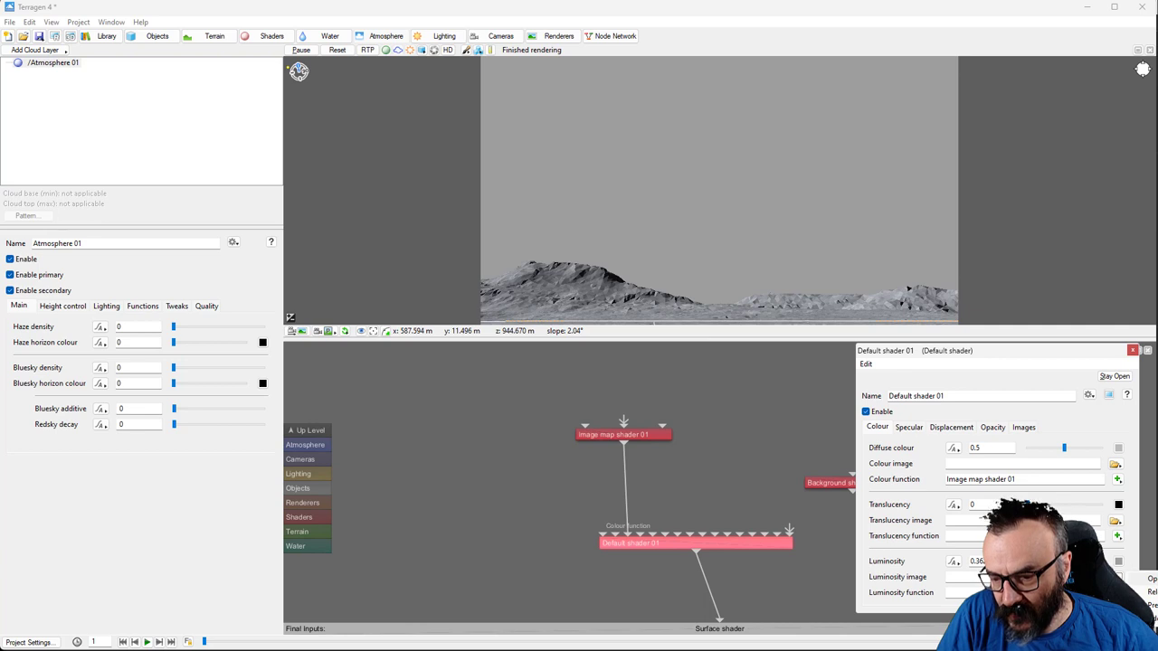
click(1151, 579)
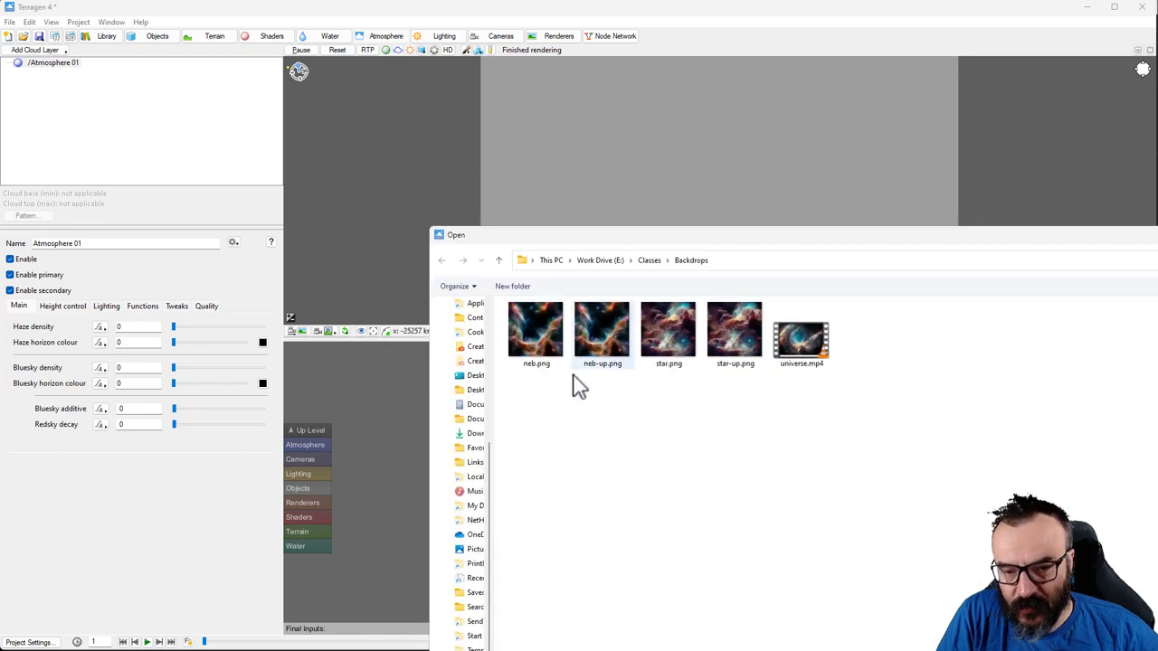
double_click(601, 353)
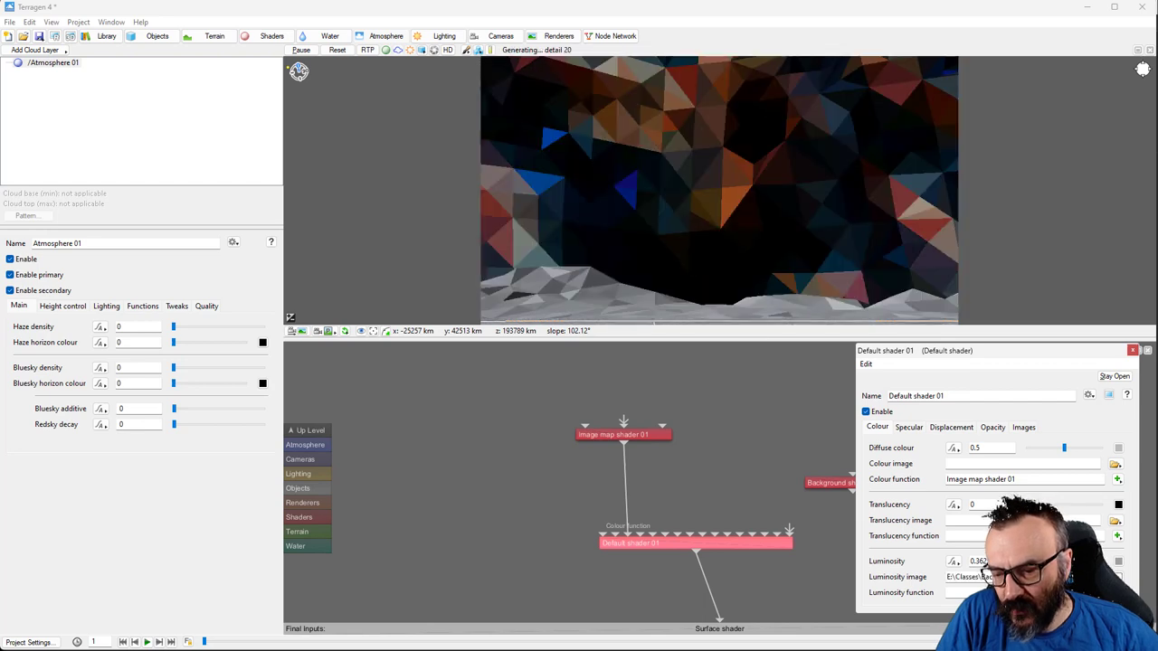
drag(1041, 562, 1063, 562)
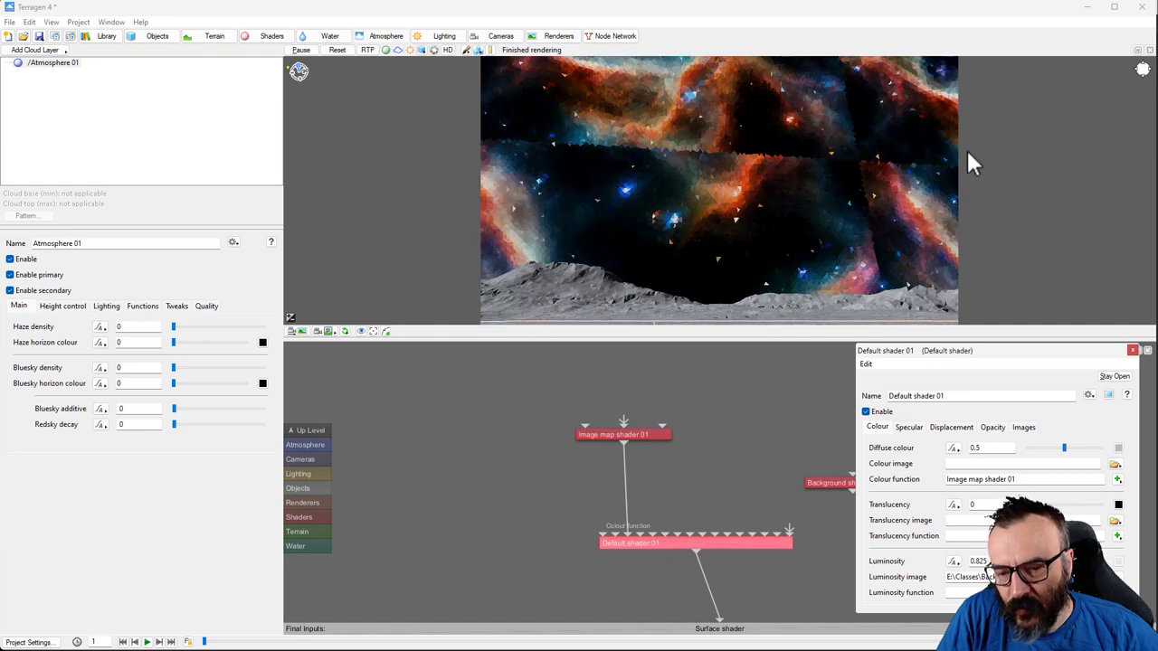
- Check the Default shader's image projection settings, and set Image map shader 01's first two position values to 0
click(1023, 427)
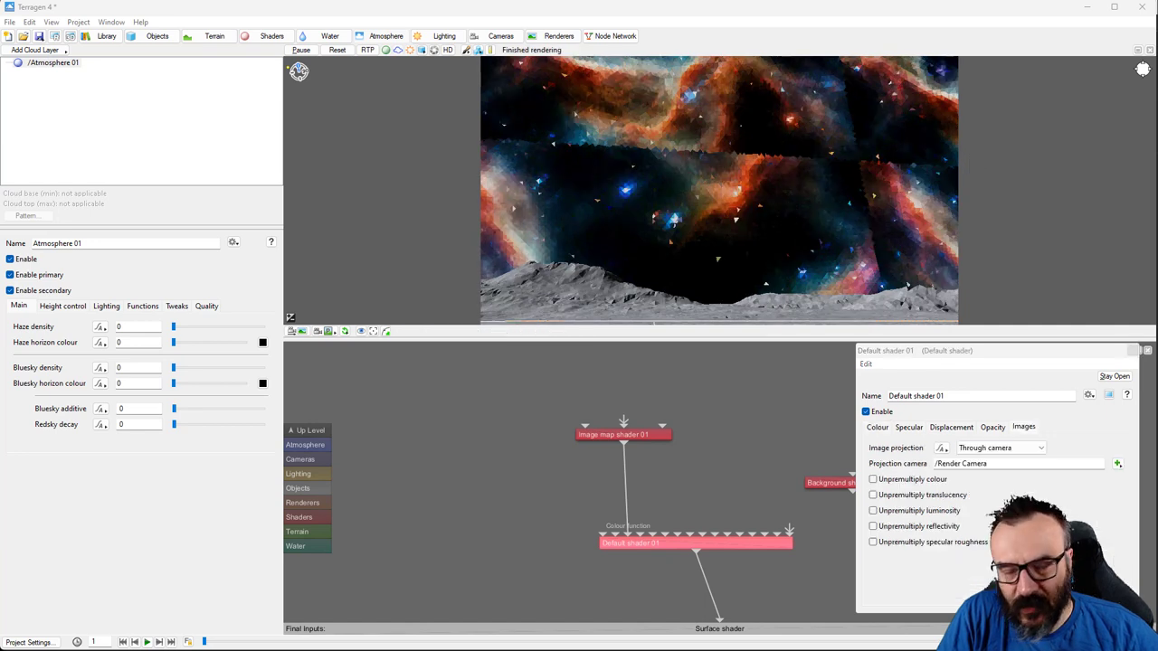
click(1147, 350)
click(646, 439)
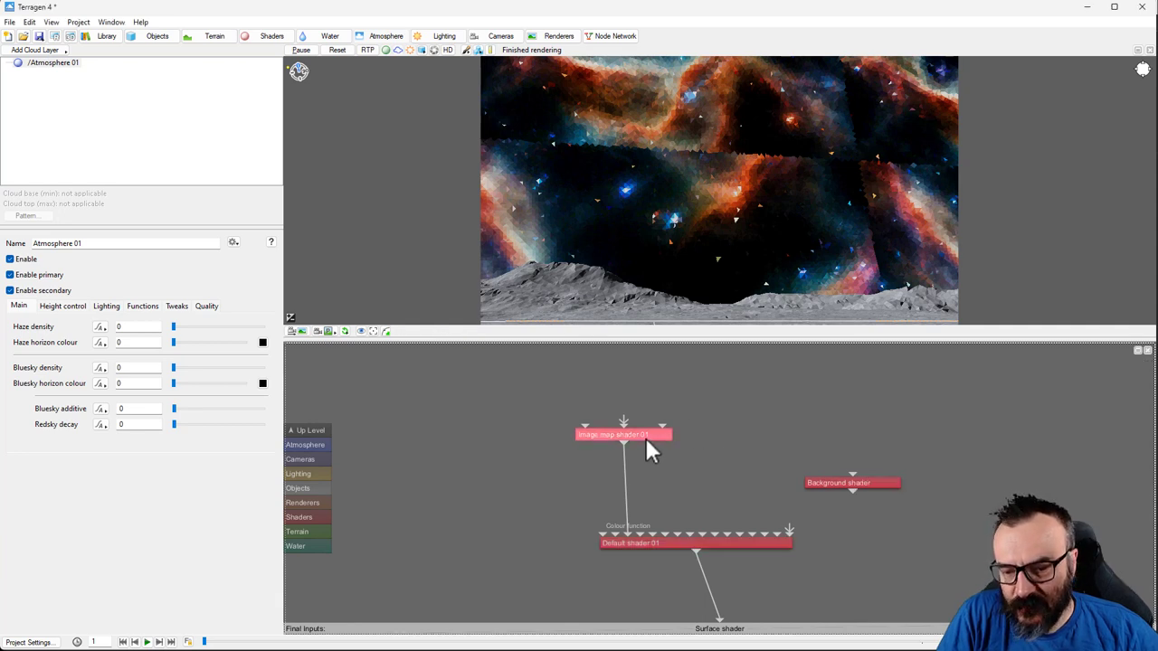
double_click(647, 437)
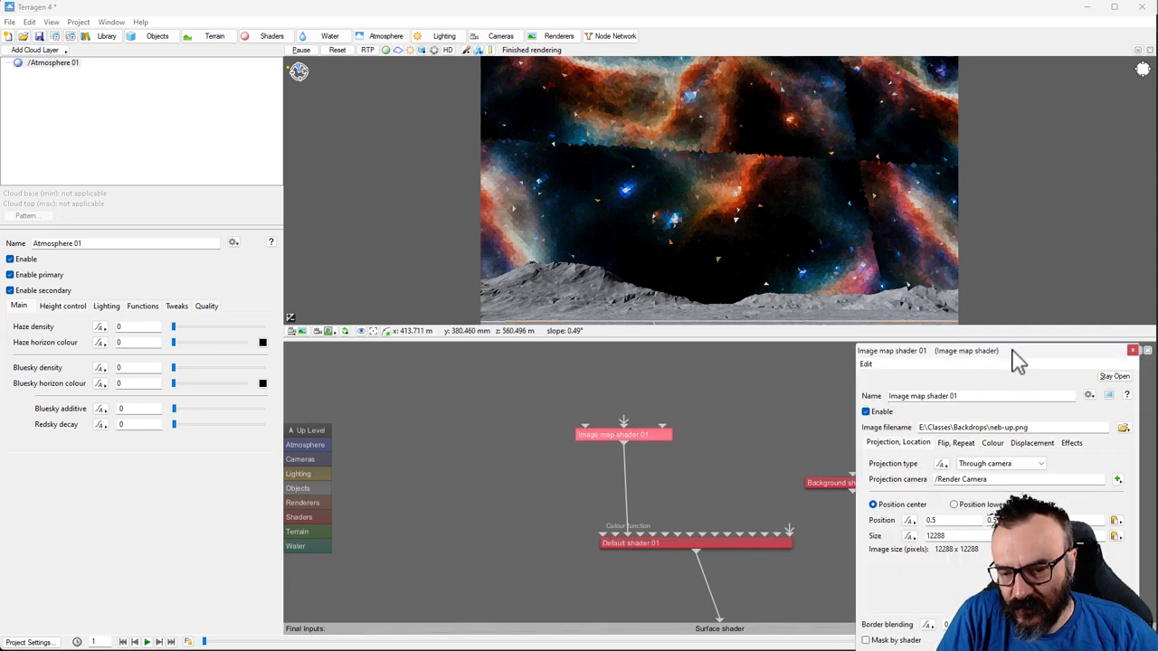
drag(1015, 352, 891, 189)
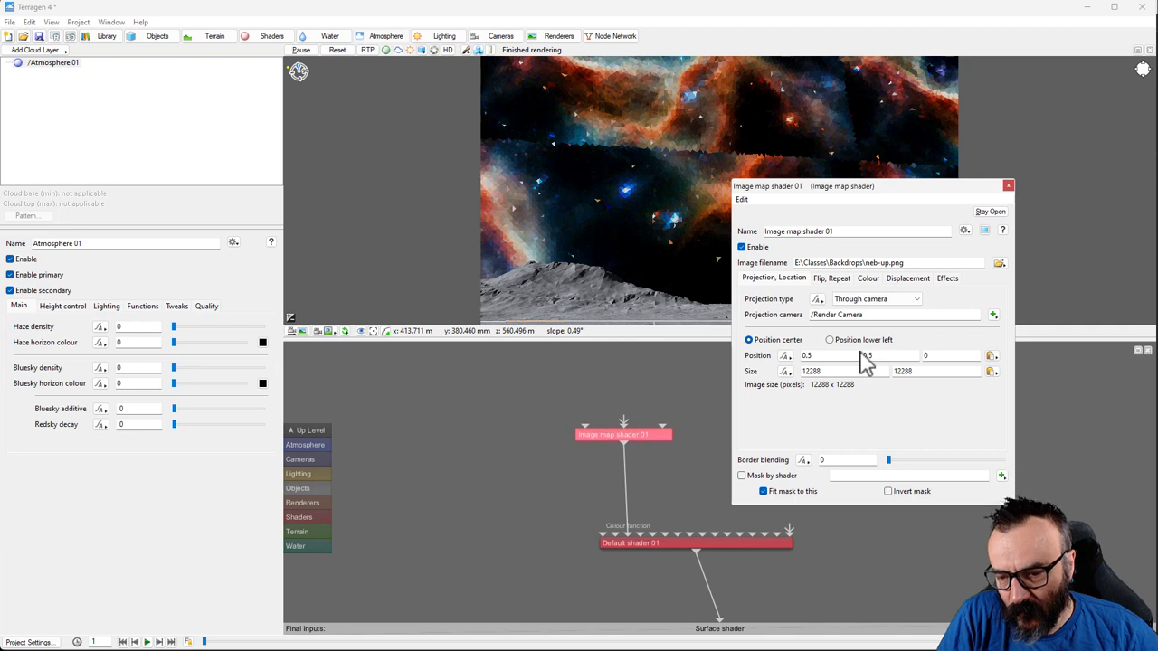
drag(824, 355, 795, 355)
text(0)
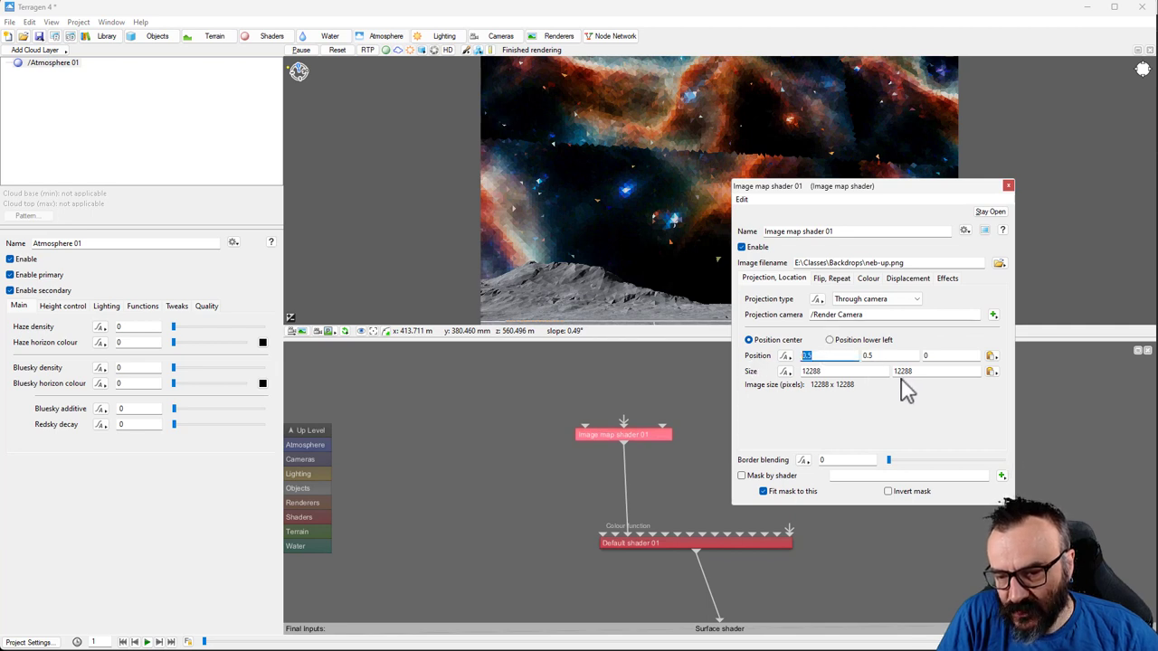
key(Tab)
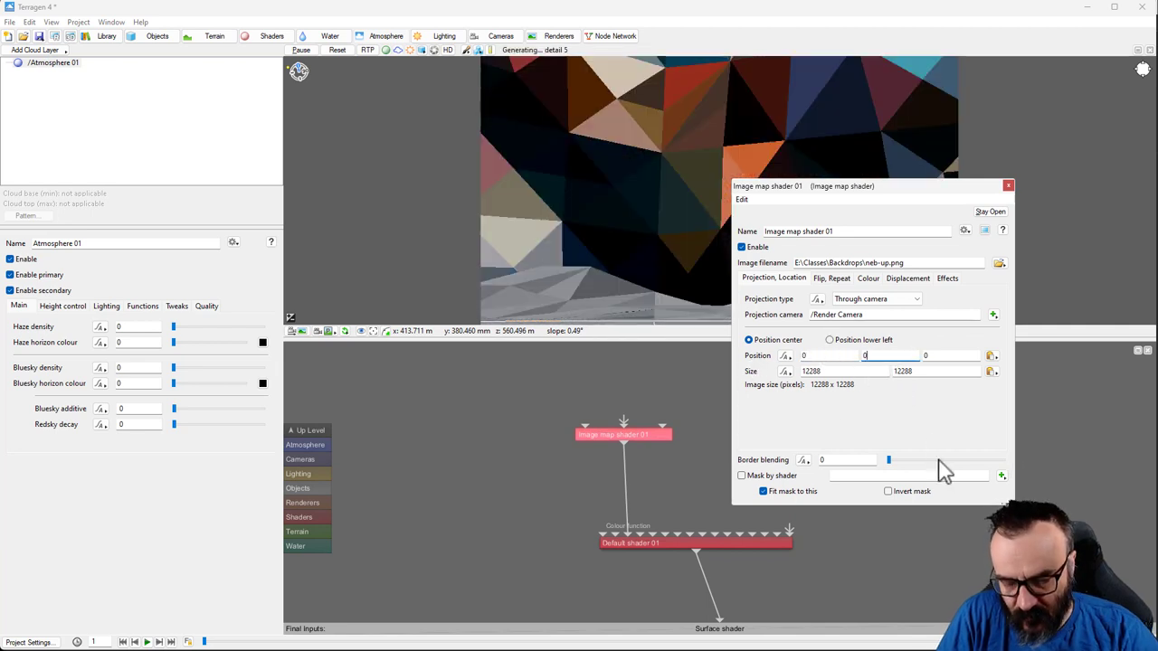
text(0)
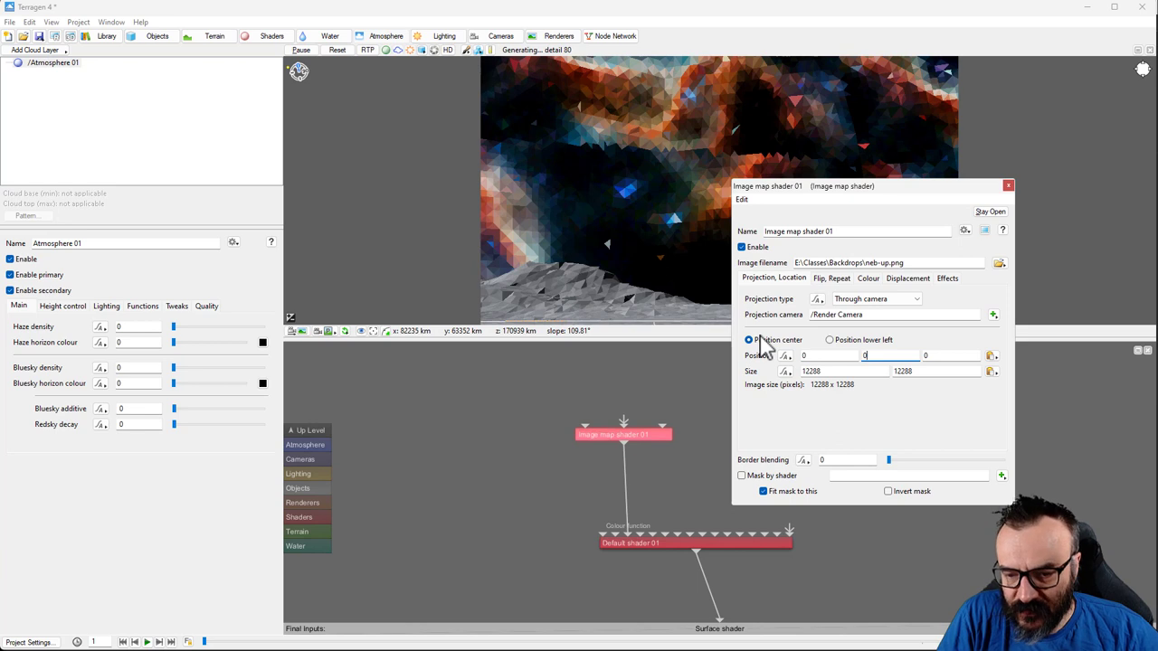
- Try positioning the image map from its lower left with a size of 2000 by 20000
click(850, 341)
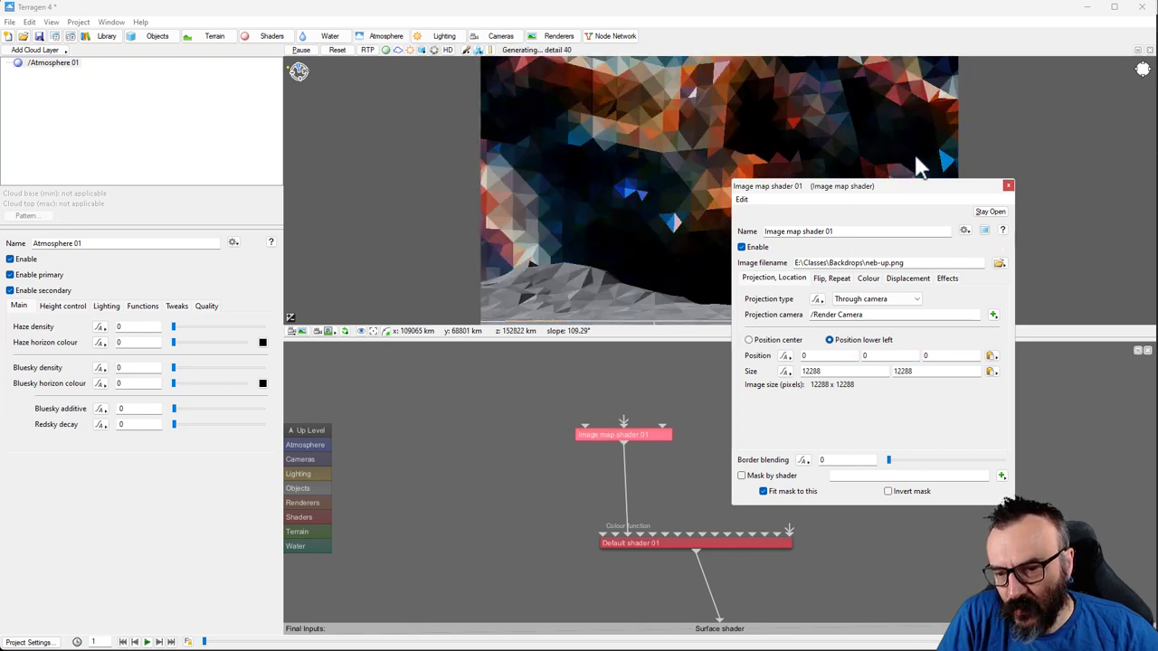
drag(902, 187, 1012, 253)
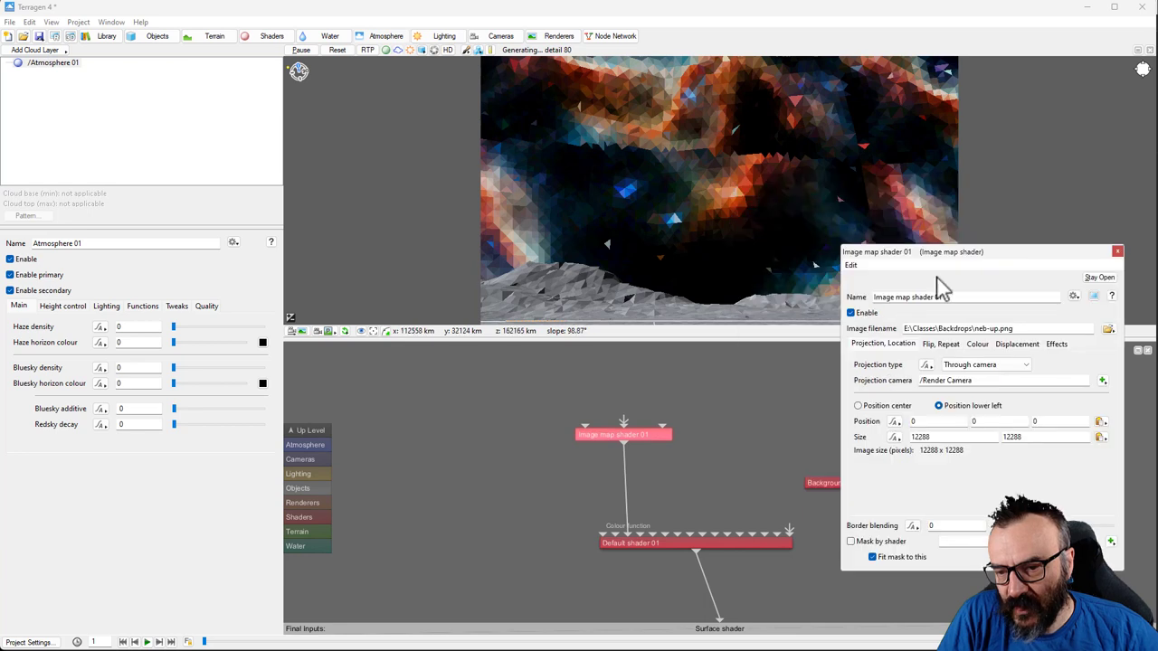
click(952, 437)
double_click(952, 437)
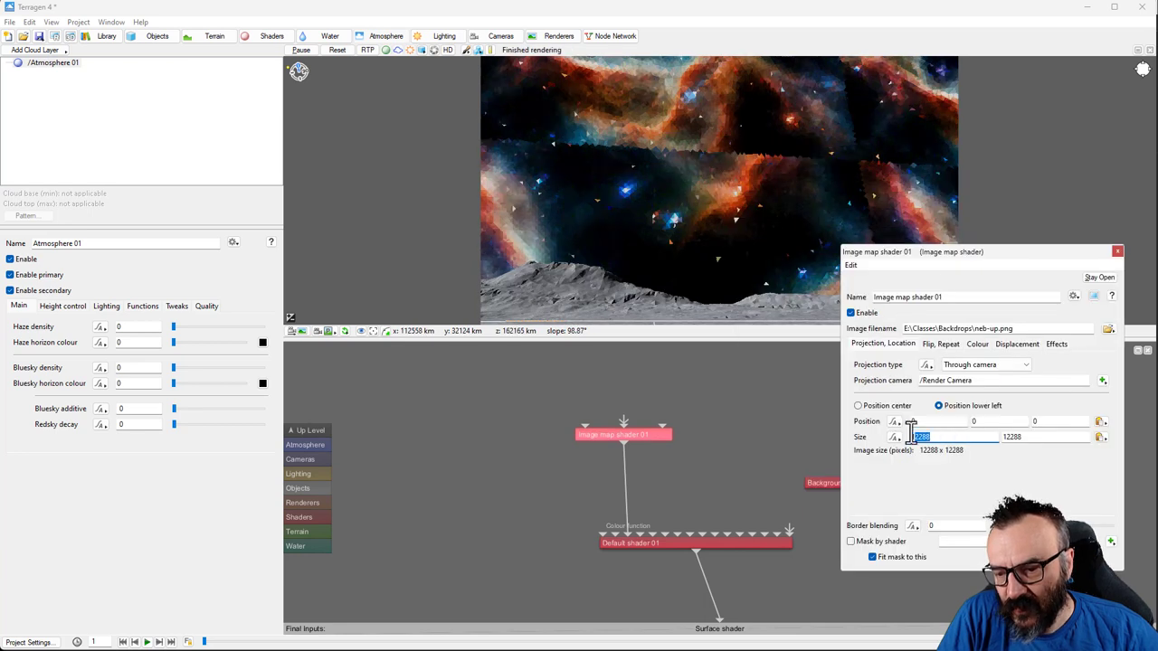
text(2000)
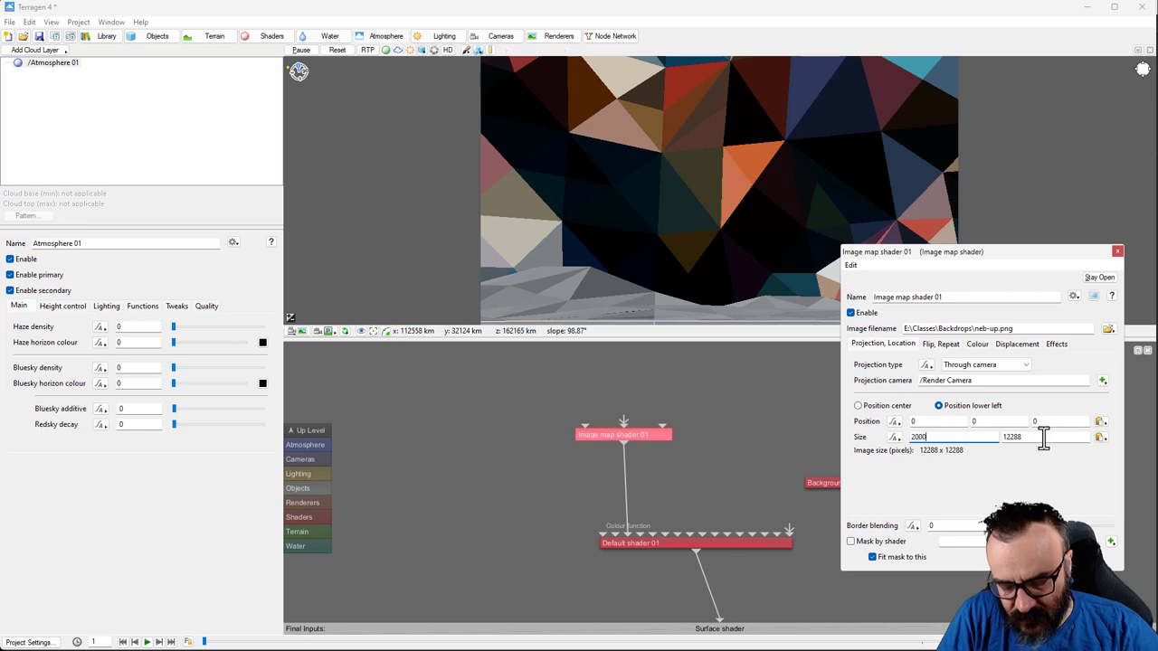
key(Tab)
text(20000)
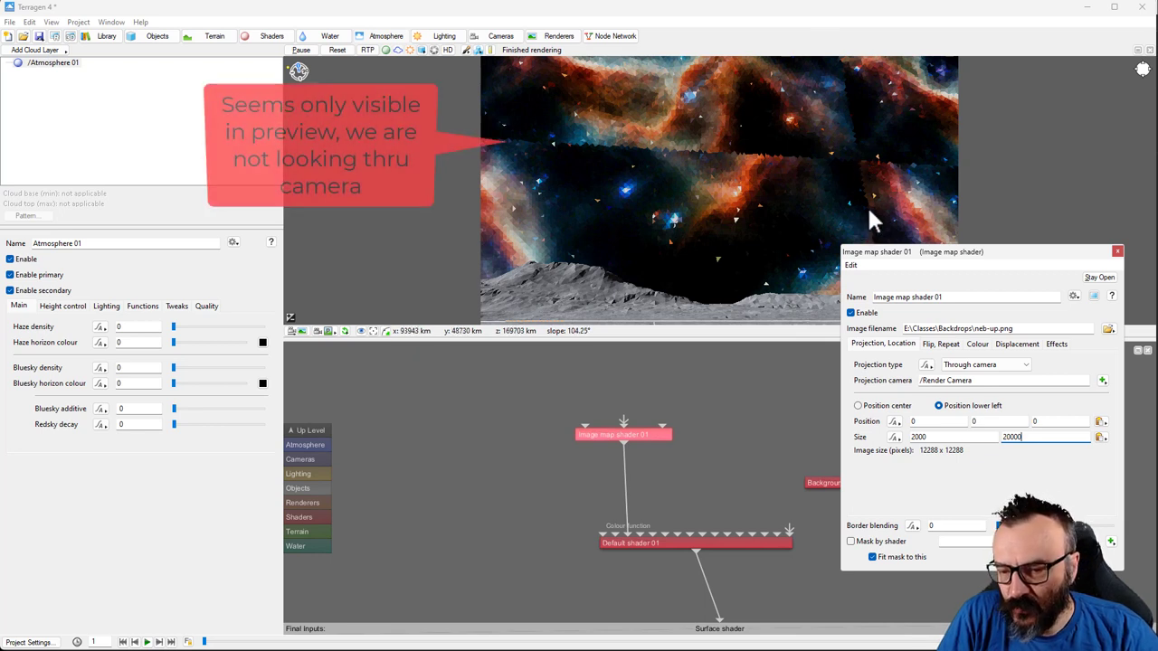
- Return Image map shader 01 to centre positioning and set its size back to 12288 by 12288
click(882, 407)
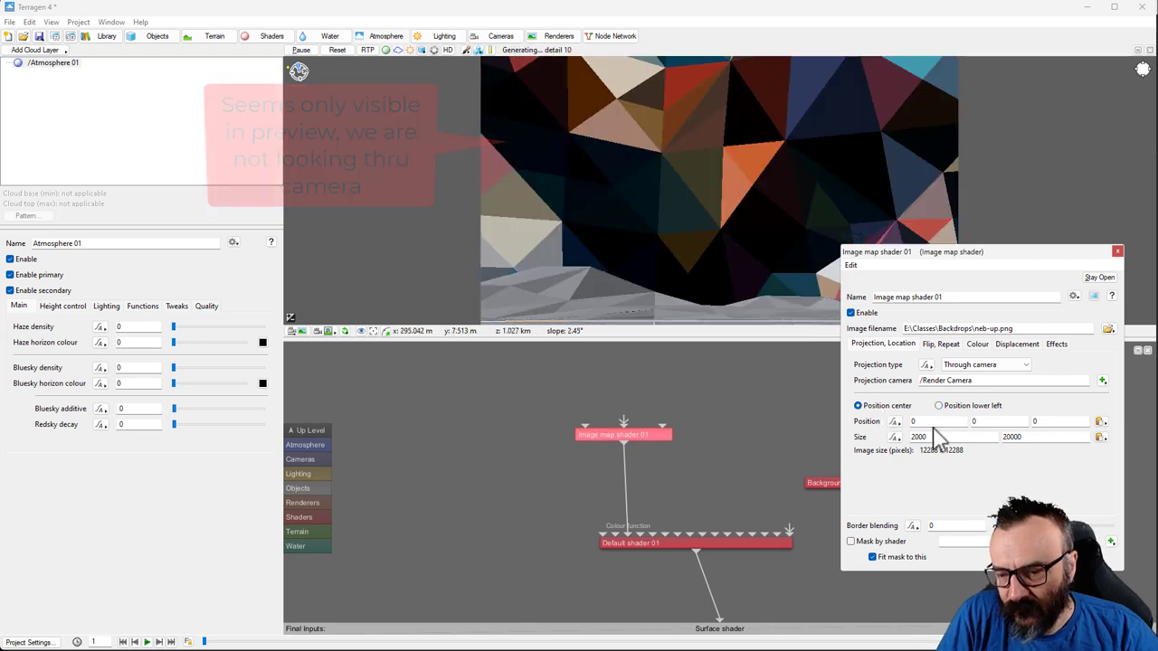
double_click(947, 437)
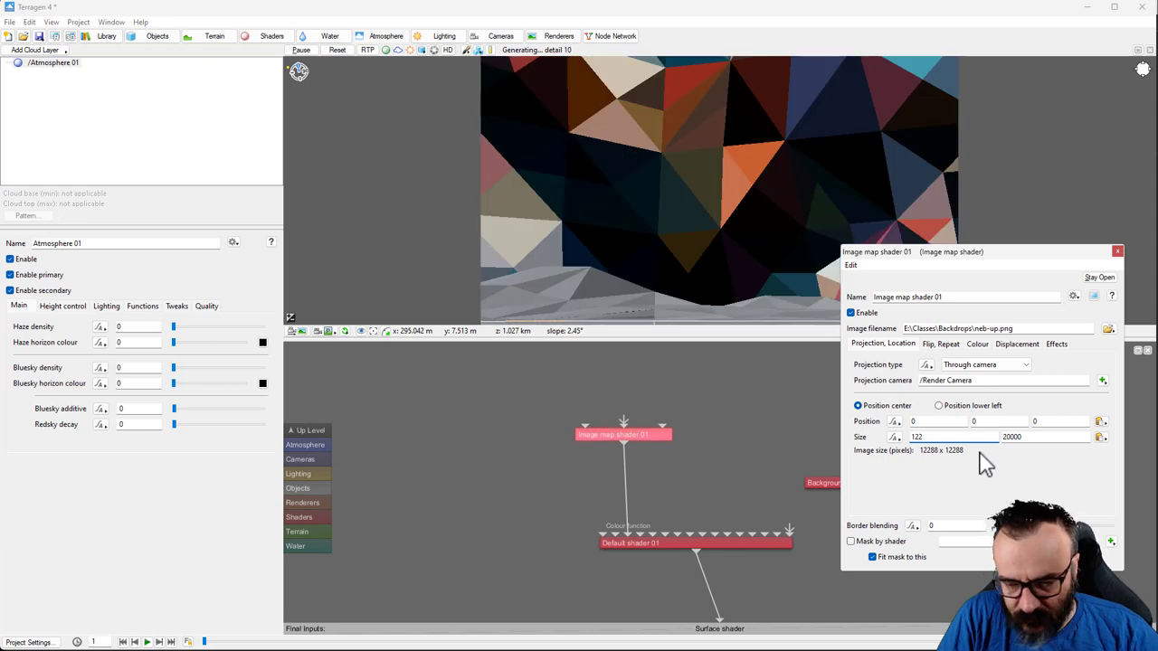
text(122888)
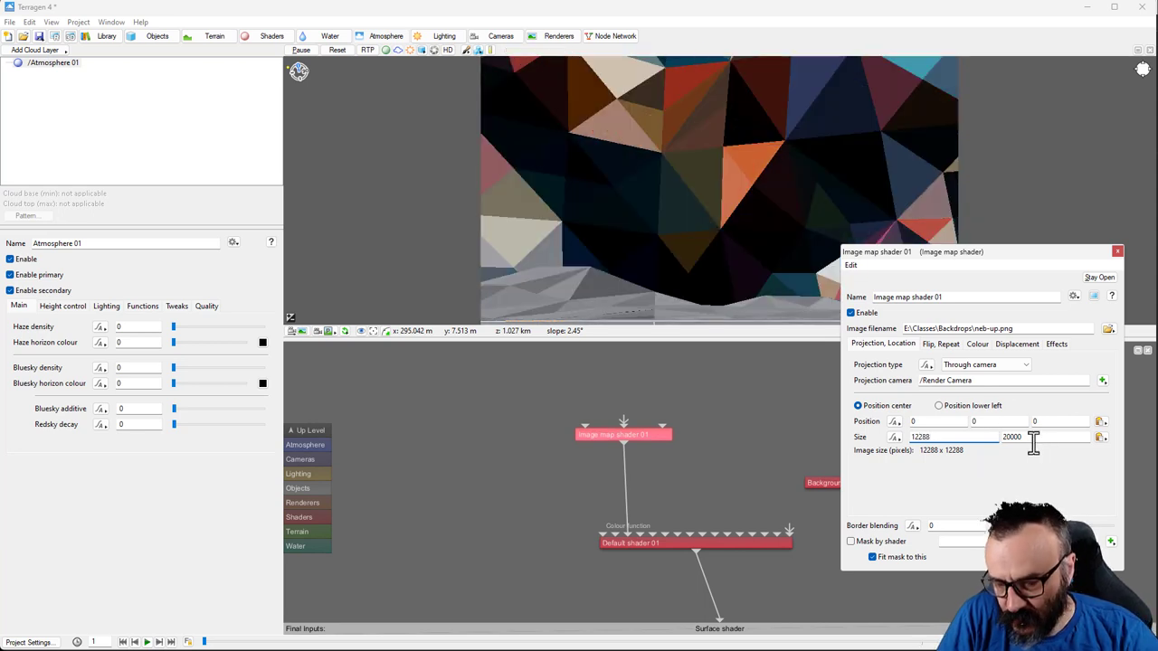
double_click(1047, 440)
text(1)
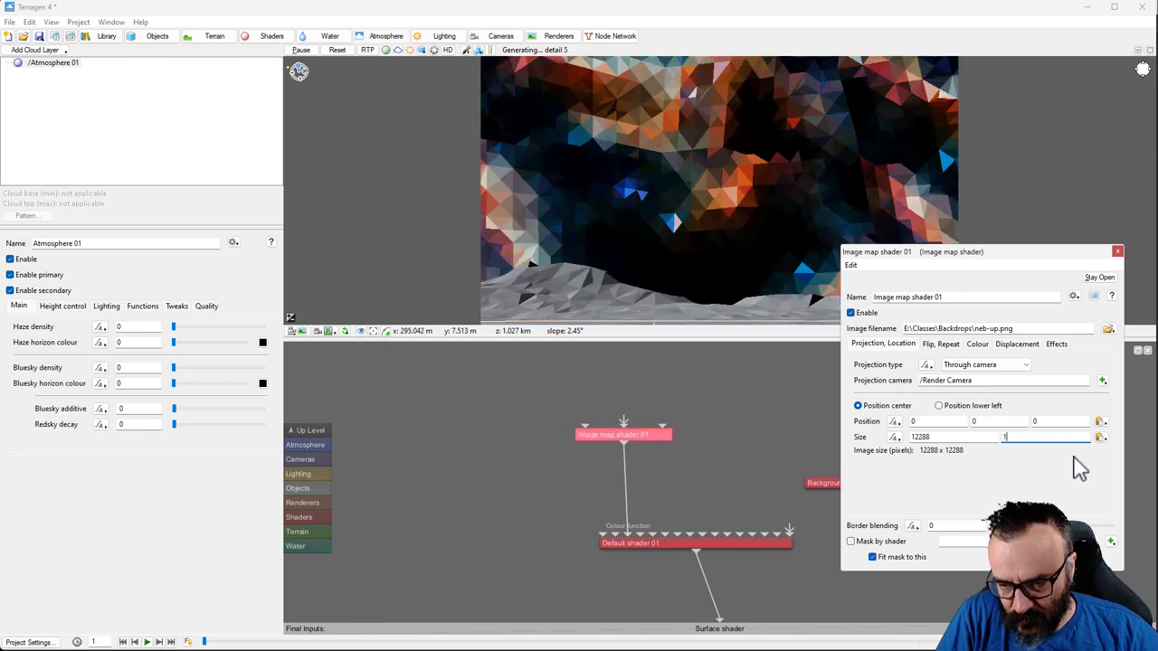
text(2)
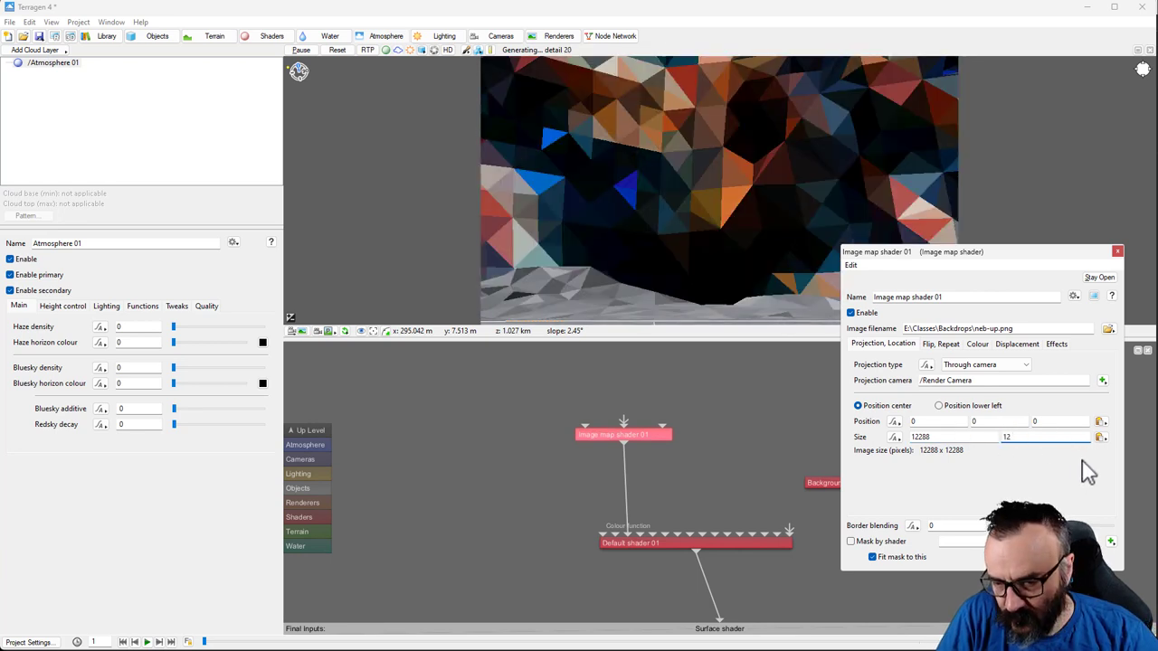
text(288)
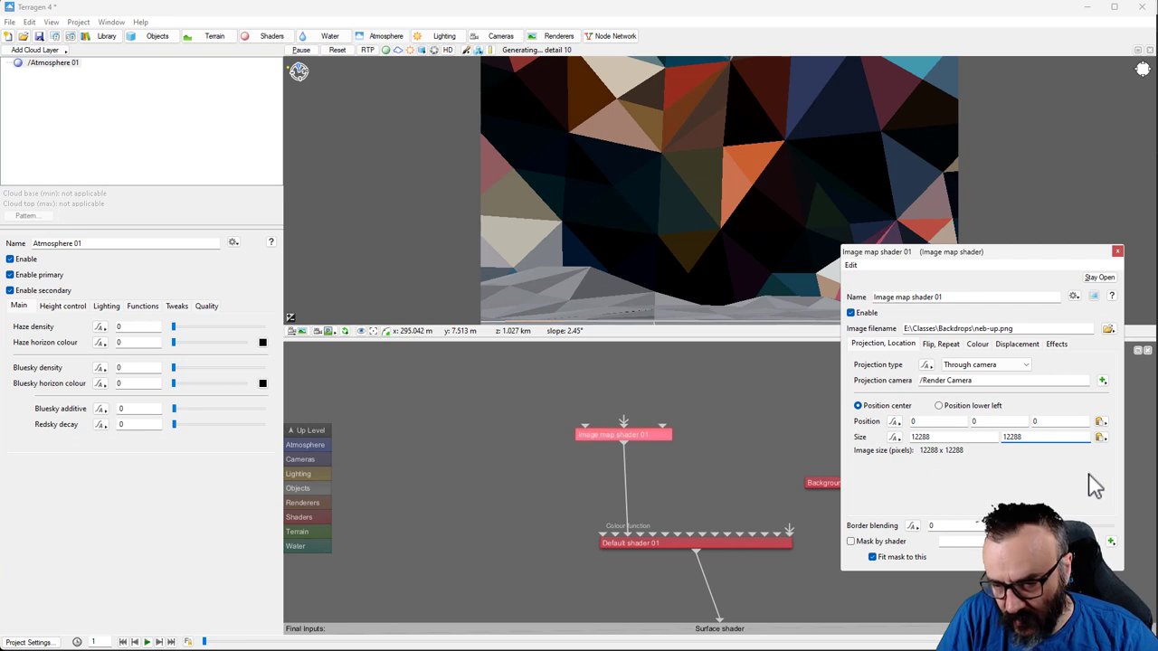
- Examine the projected nebula from several preview angles, review the Default shader's image projection settings and close its window
click(681, 252)
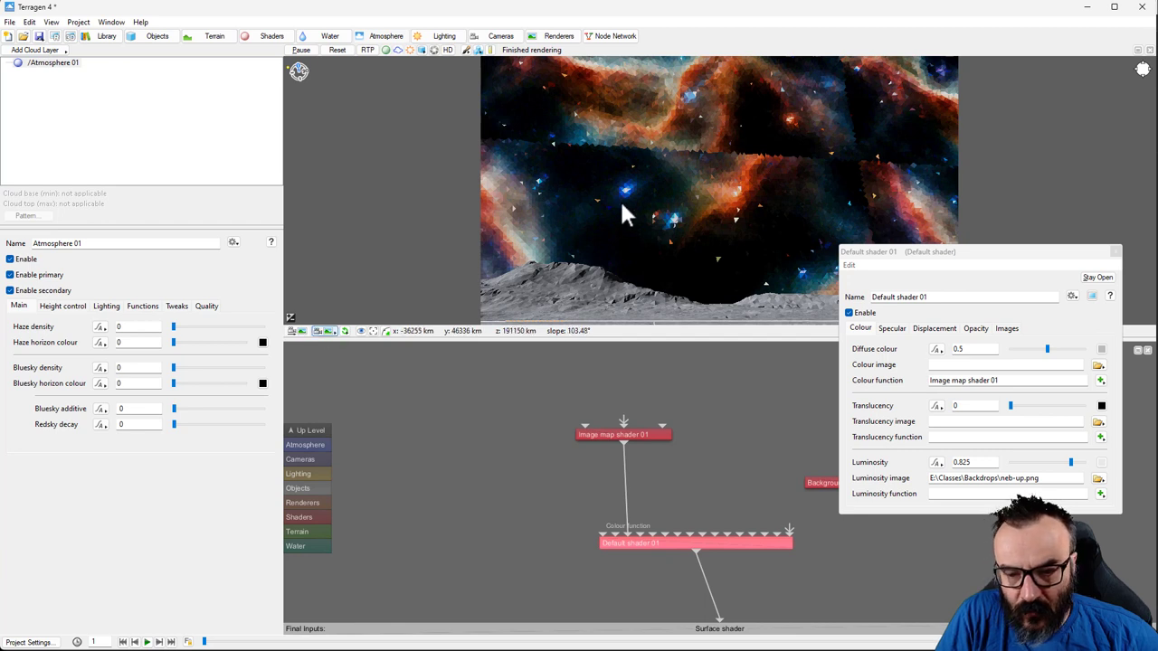
drag(666, 233, 668, 276)
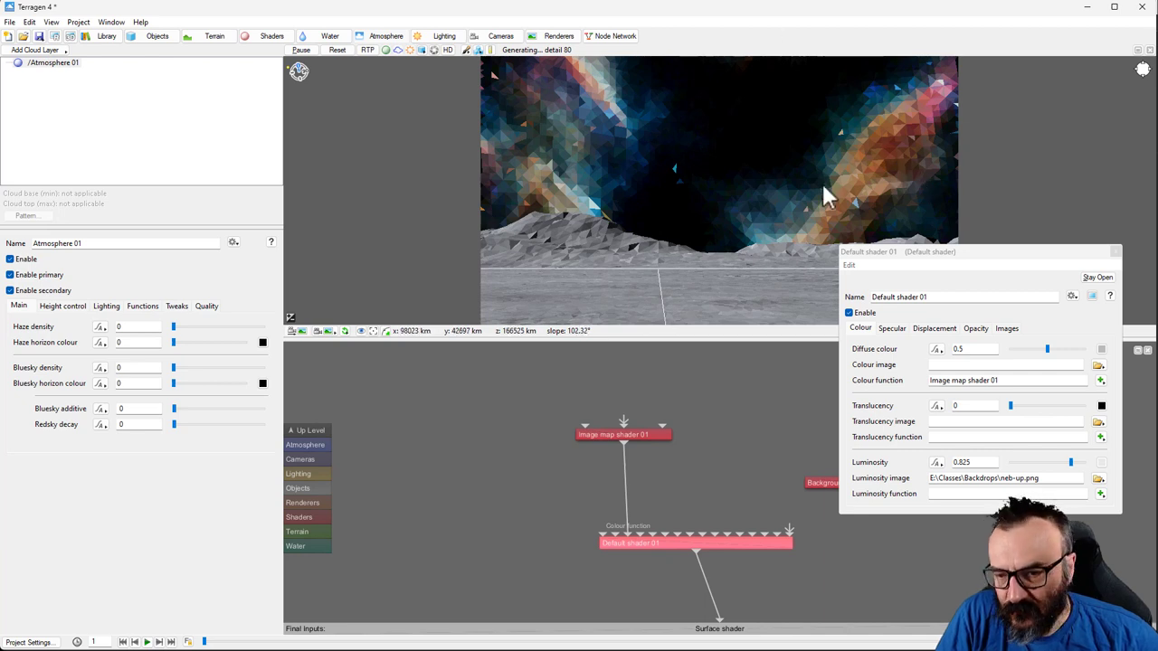
drag(714, 180, 672, 188)
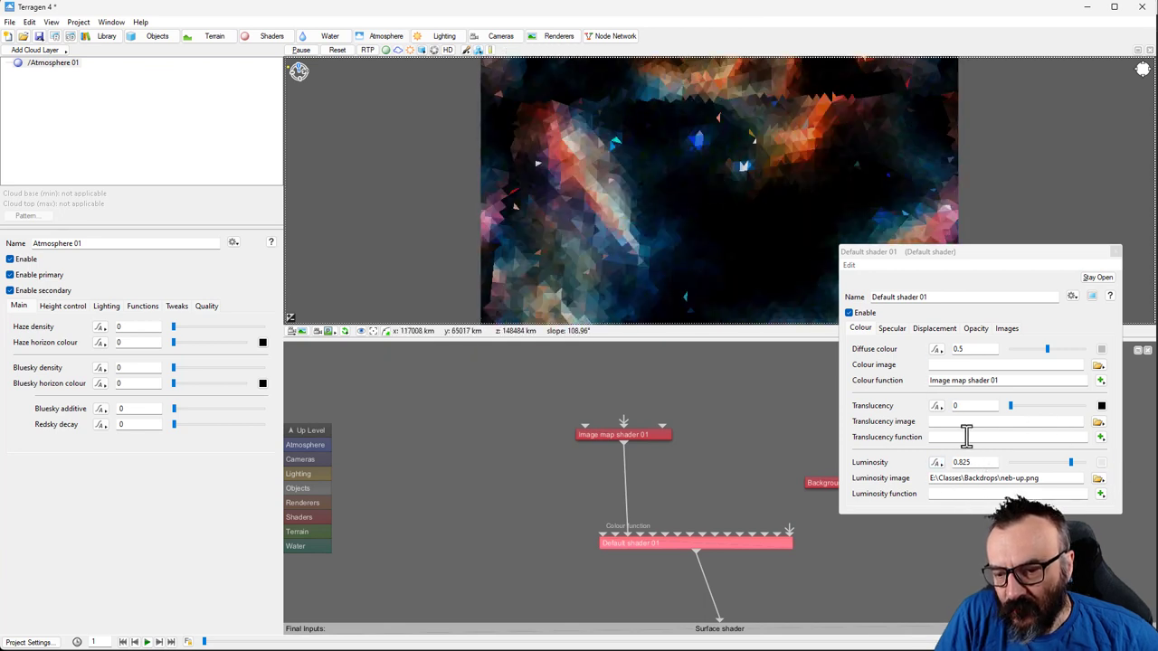
click(1009, 329)
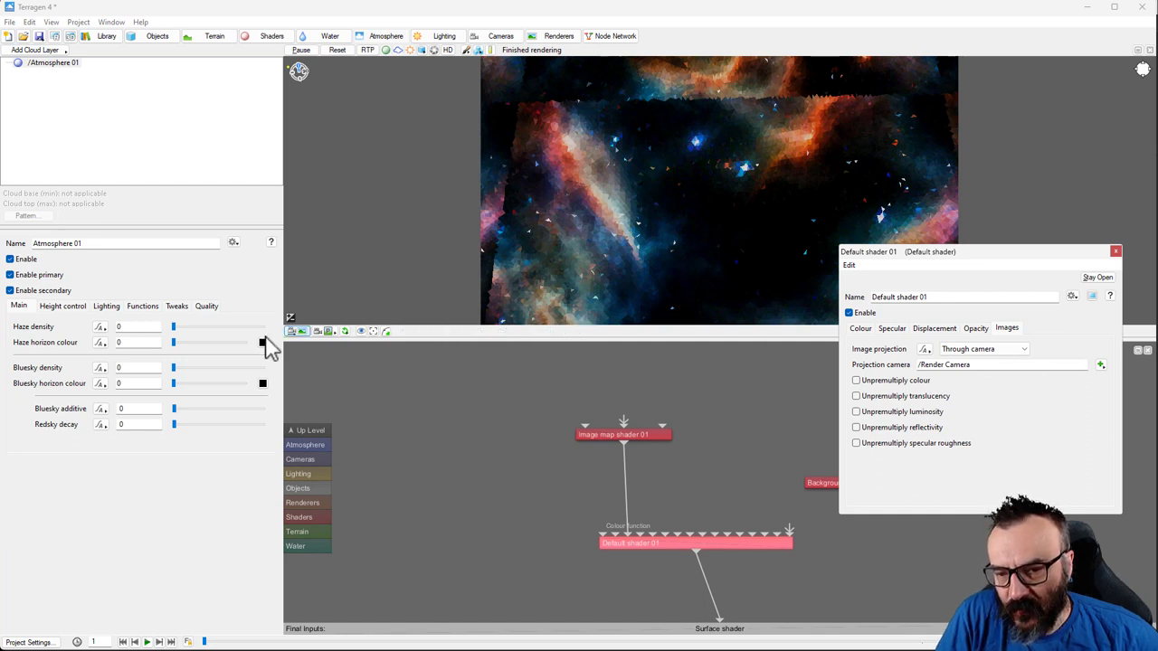
click(305, 332)
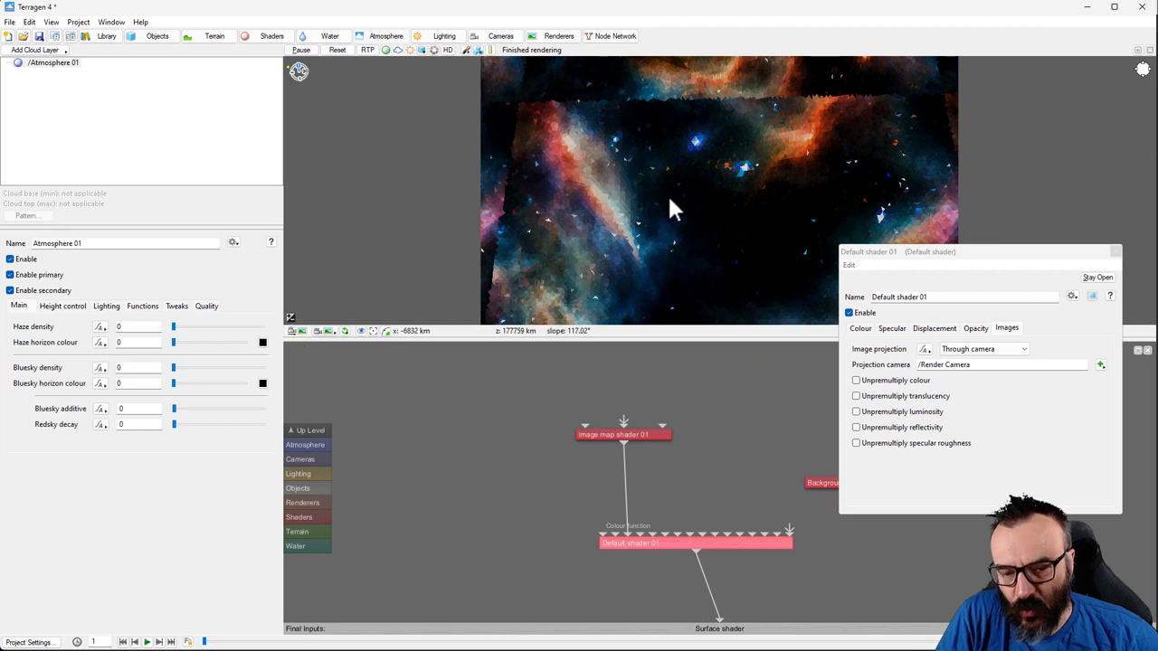
drag(668, 194, 727, 338)
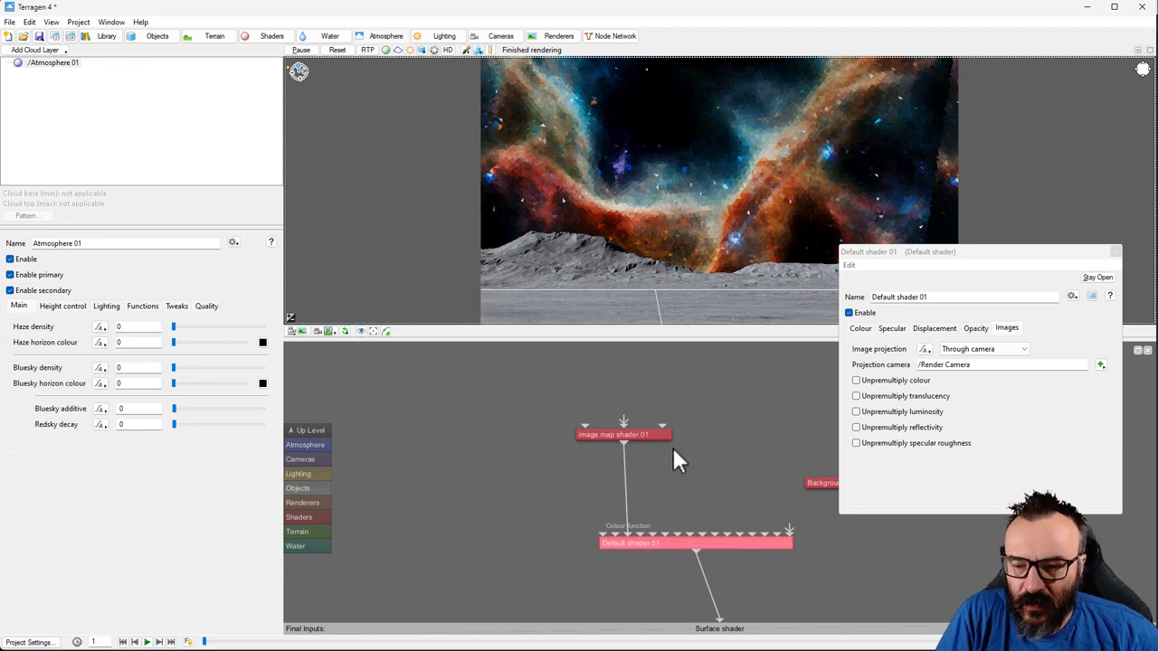
click(1117, 252)
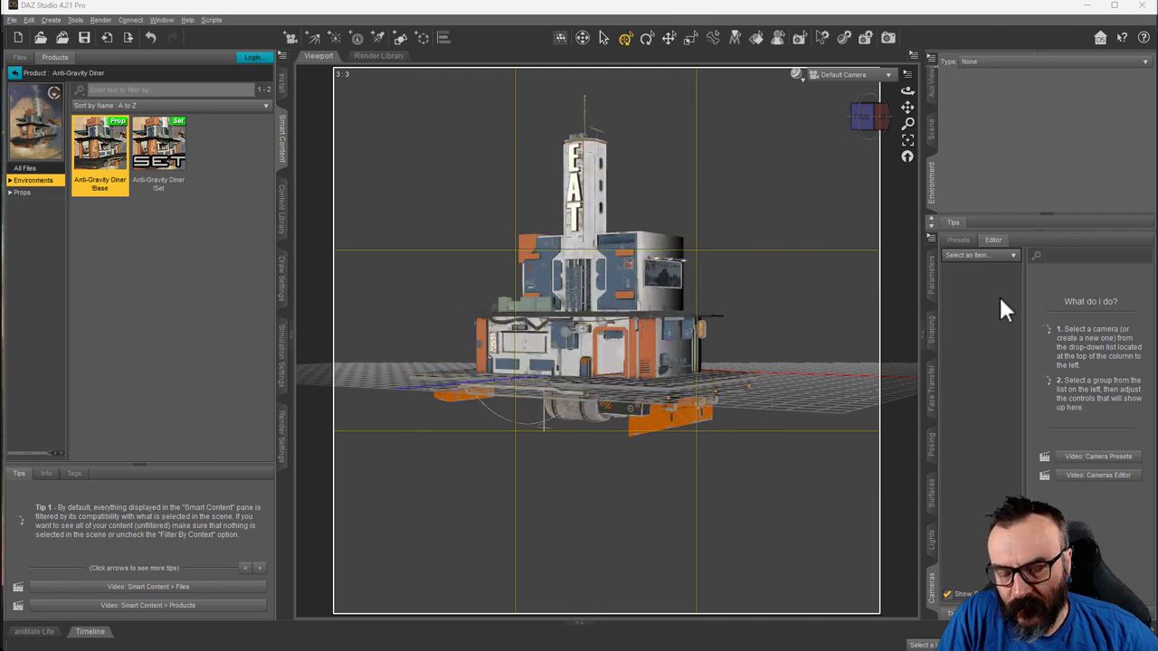
- In DAZ Studio, orbit the Anti-Gravity Diner to face its front and preview the viewport with NVIDIA Iray
click(871, 116)
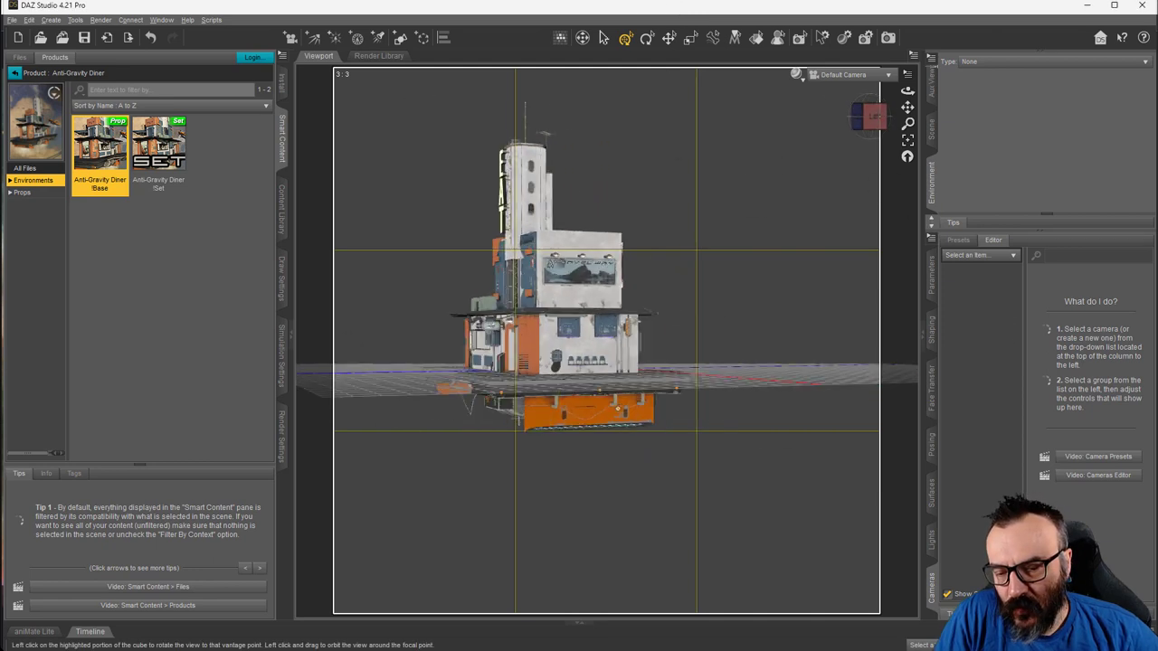
drag(871, 115, 864, 116)
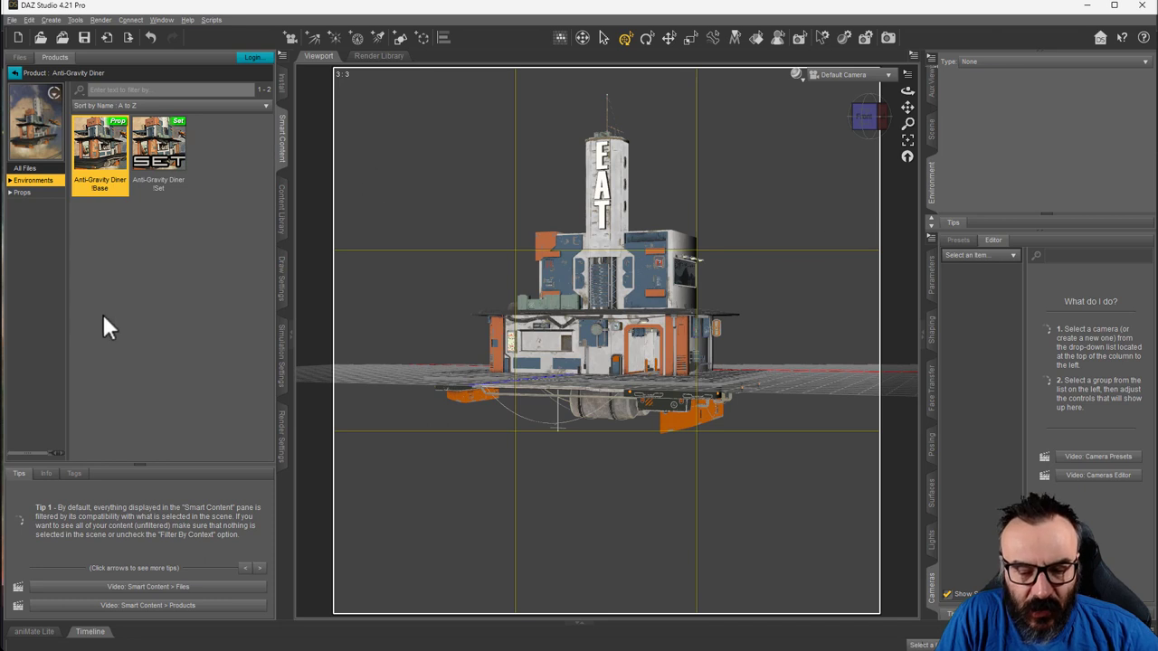
click(935, 102)
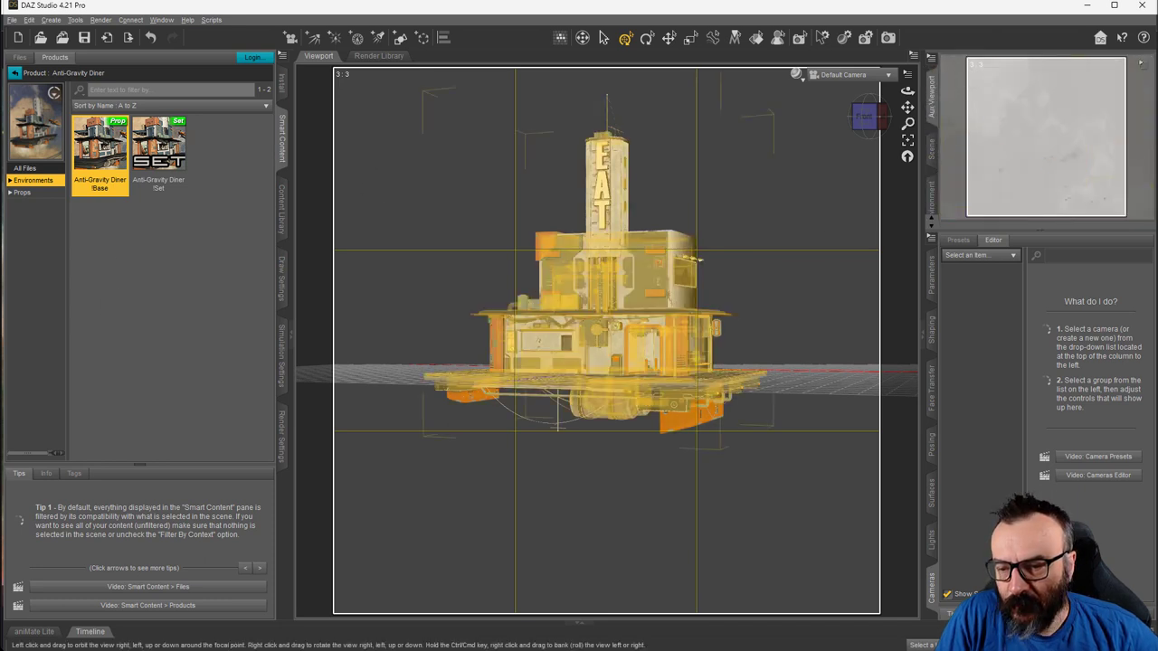
click(939, 201)
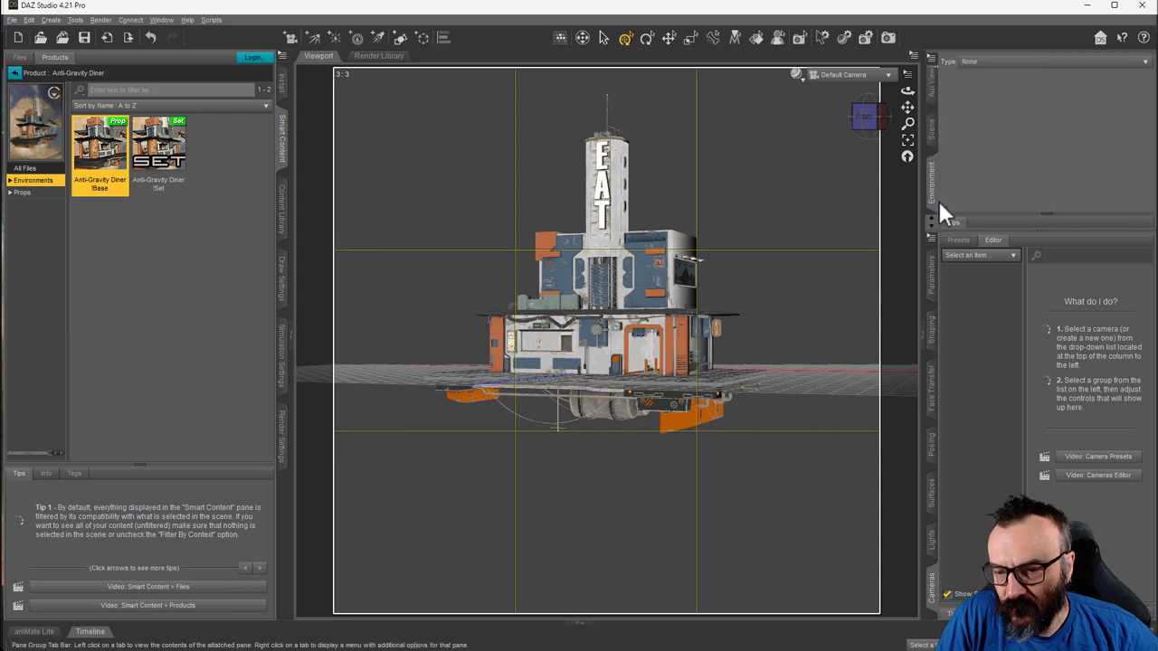
click(800, 76)
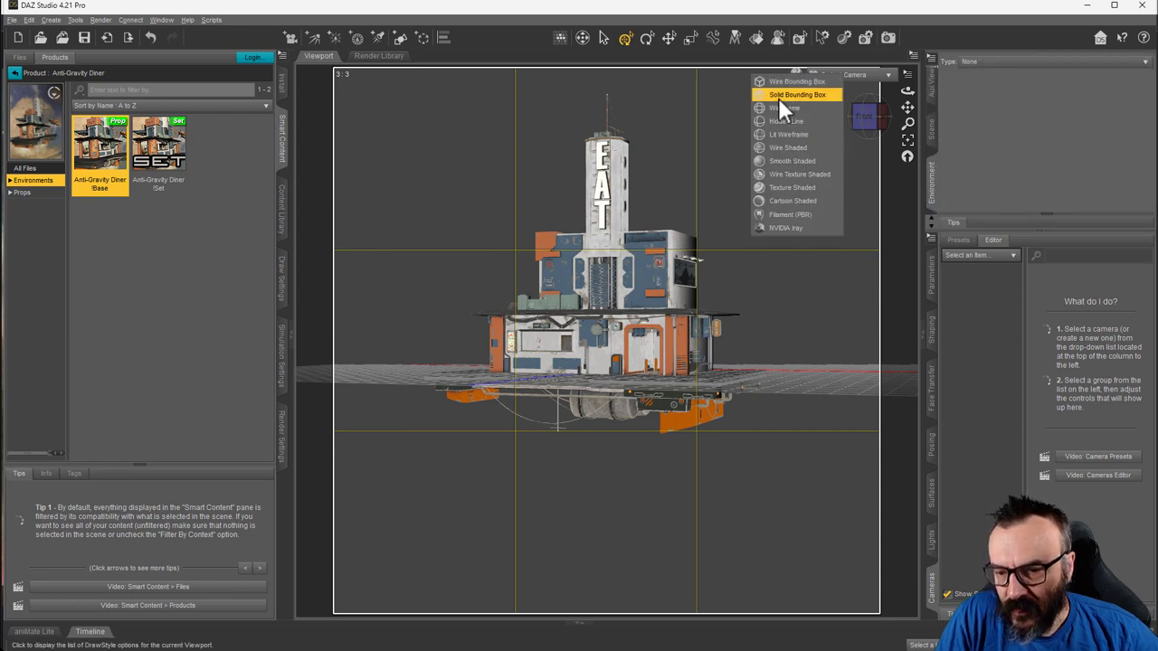
click(804, 226)
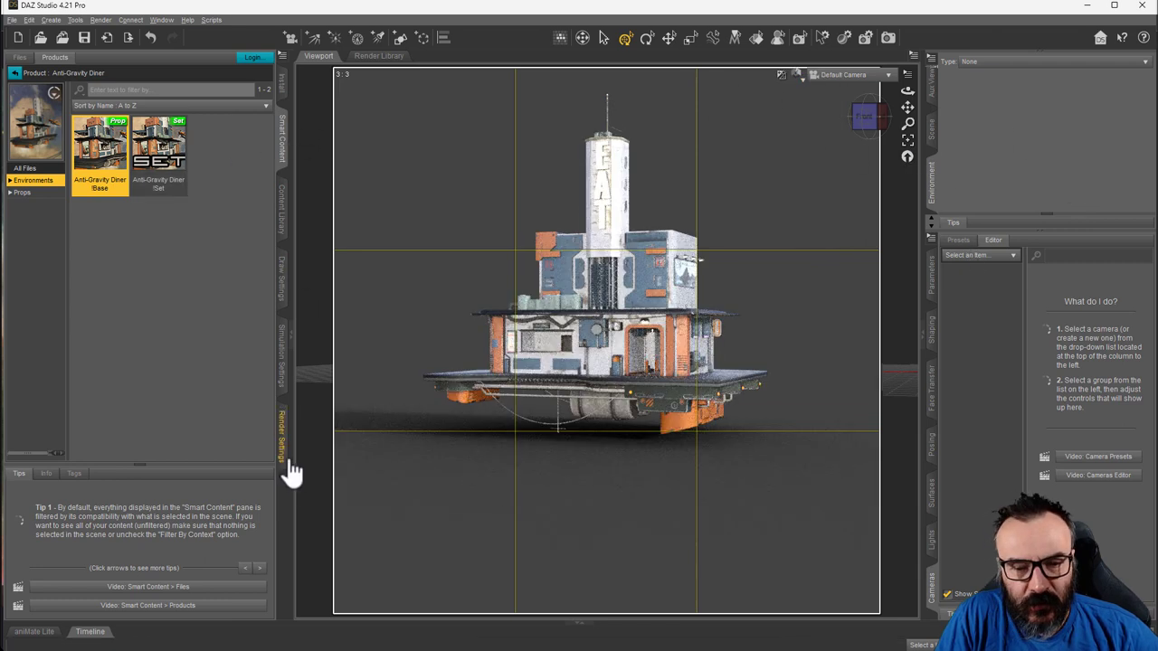
- Show all render settings and turn off Ground Visible from Below for the environment
click(283, 459)
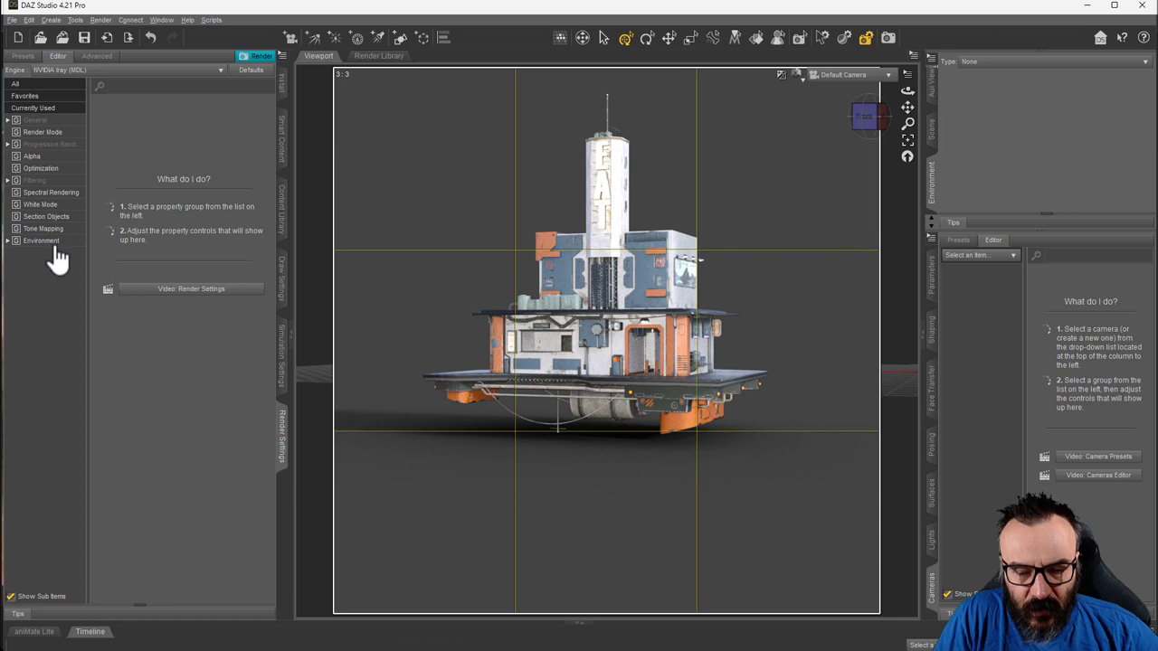
click(39, 86)
scroll(231, 367, down, 10)
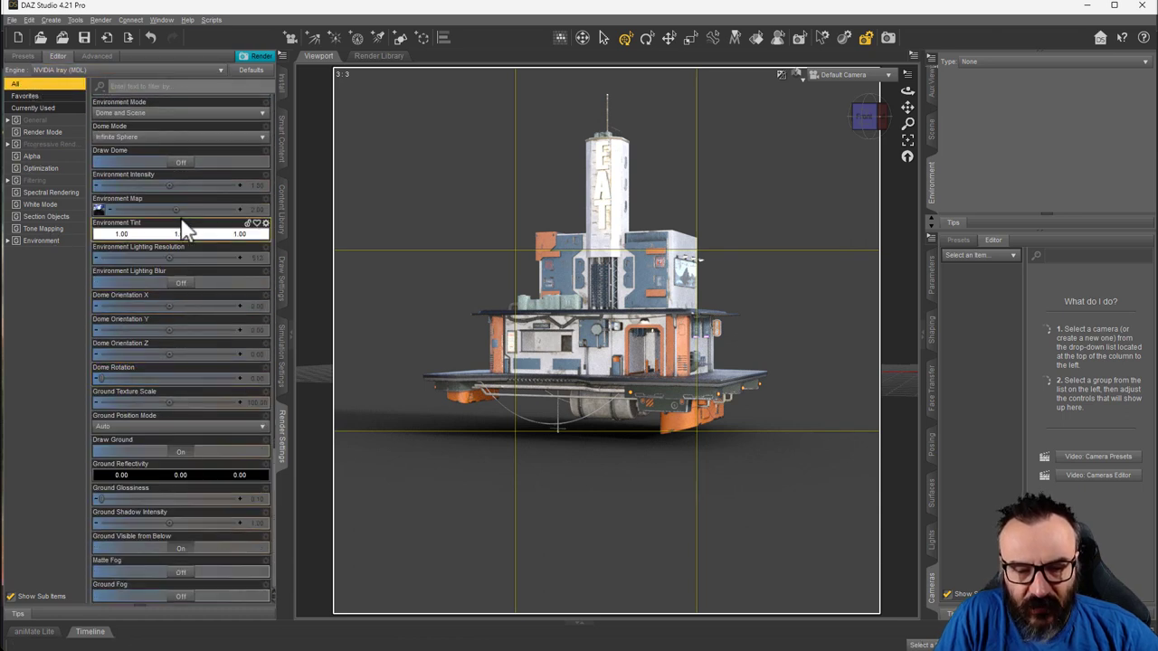
click(387, 426)
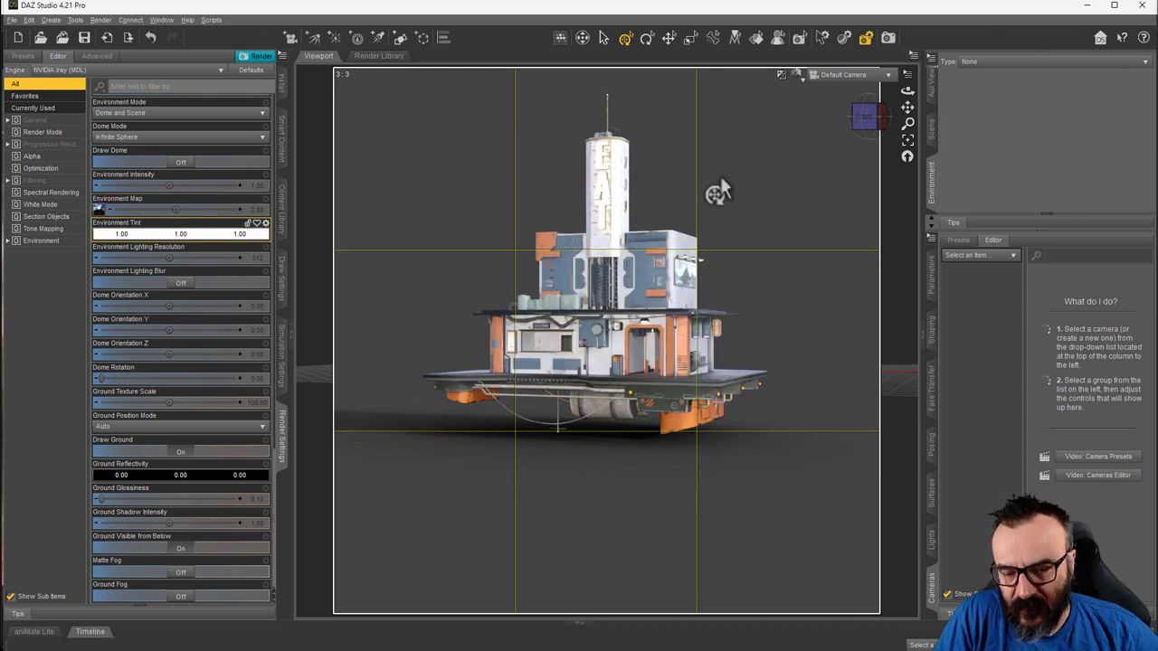
click(180, 549)
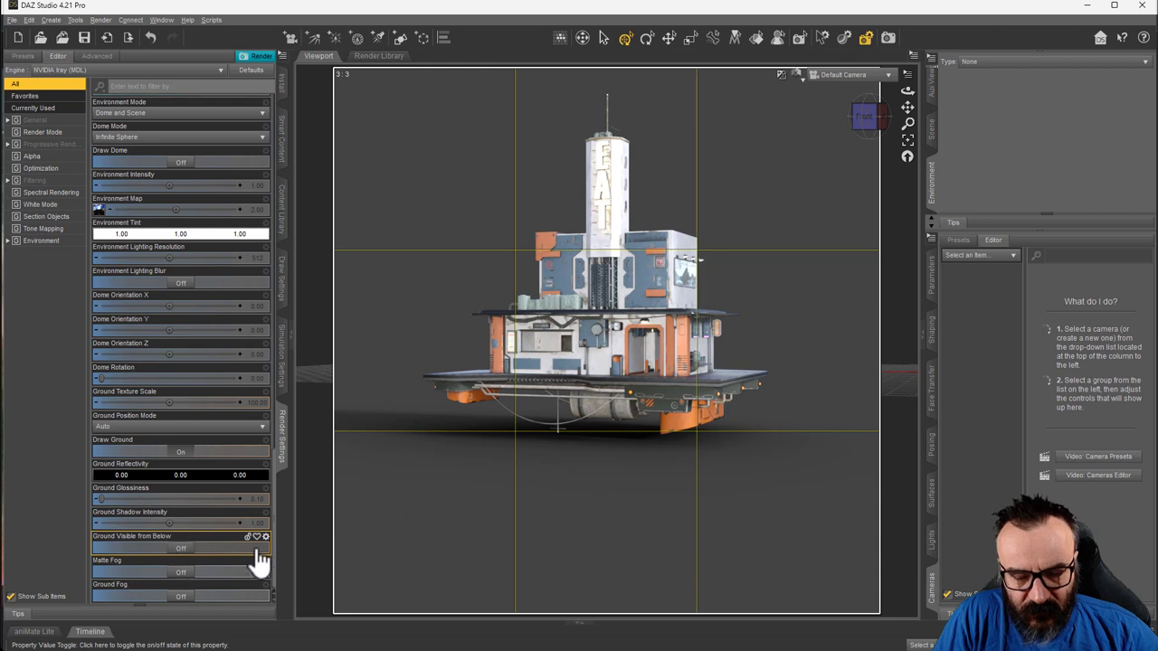
- Turn off Draw Ground in the render settings and set the scene's environment type to Backdrop
click(181, 453)
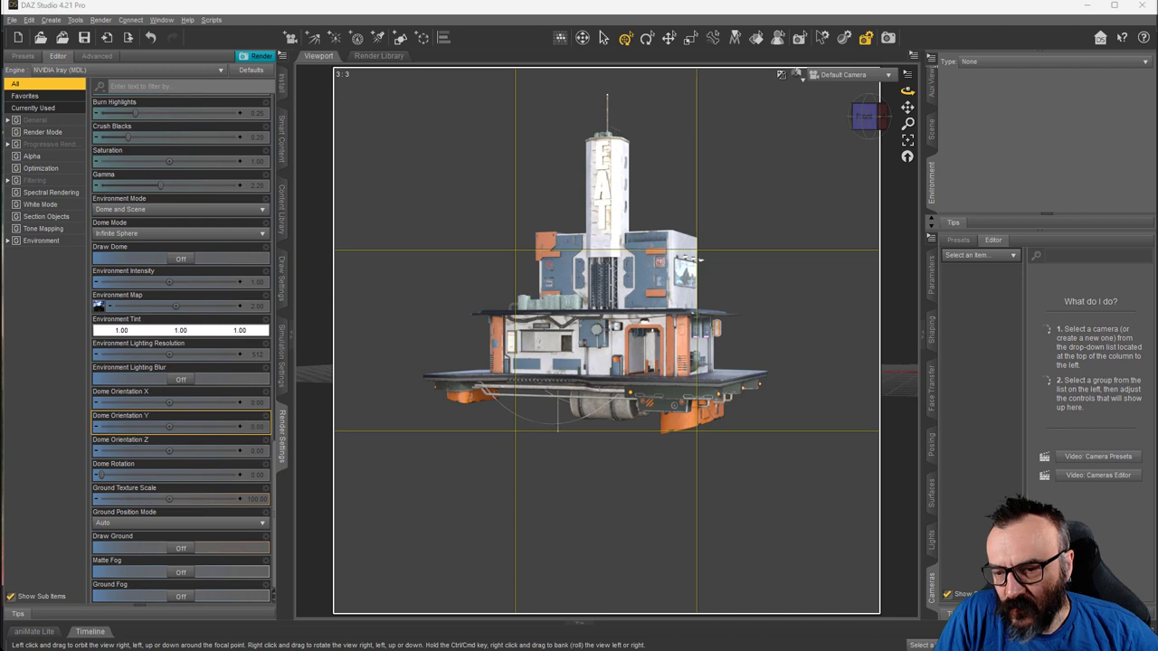
click(932, 129)
click(935, 199)
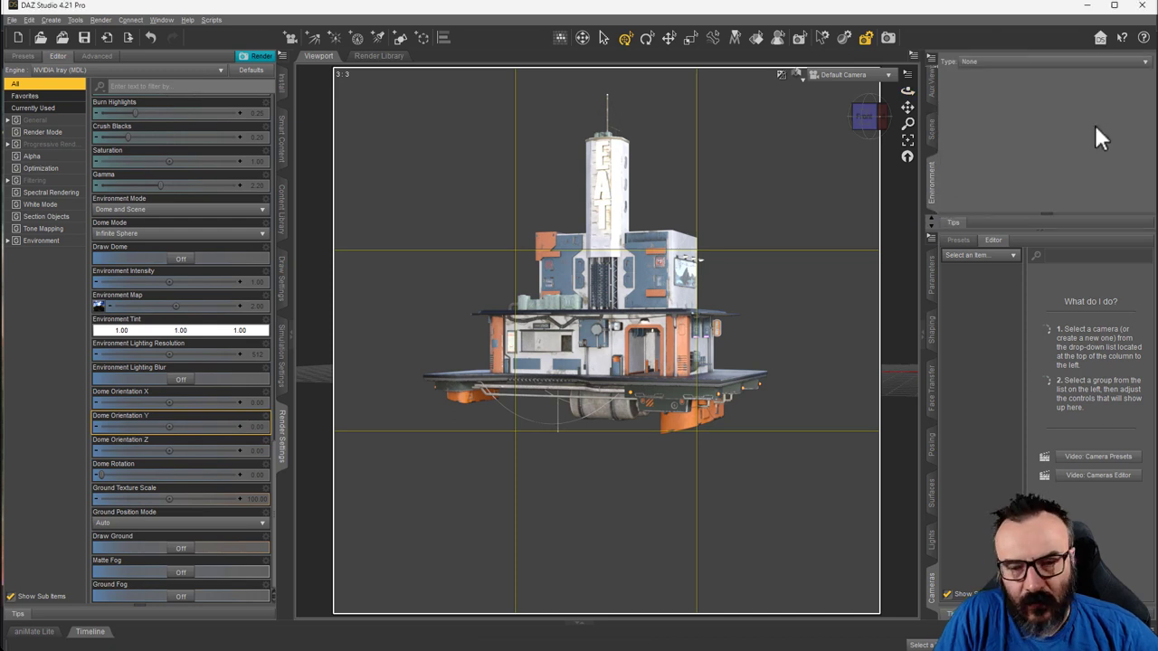
click(995, 62)
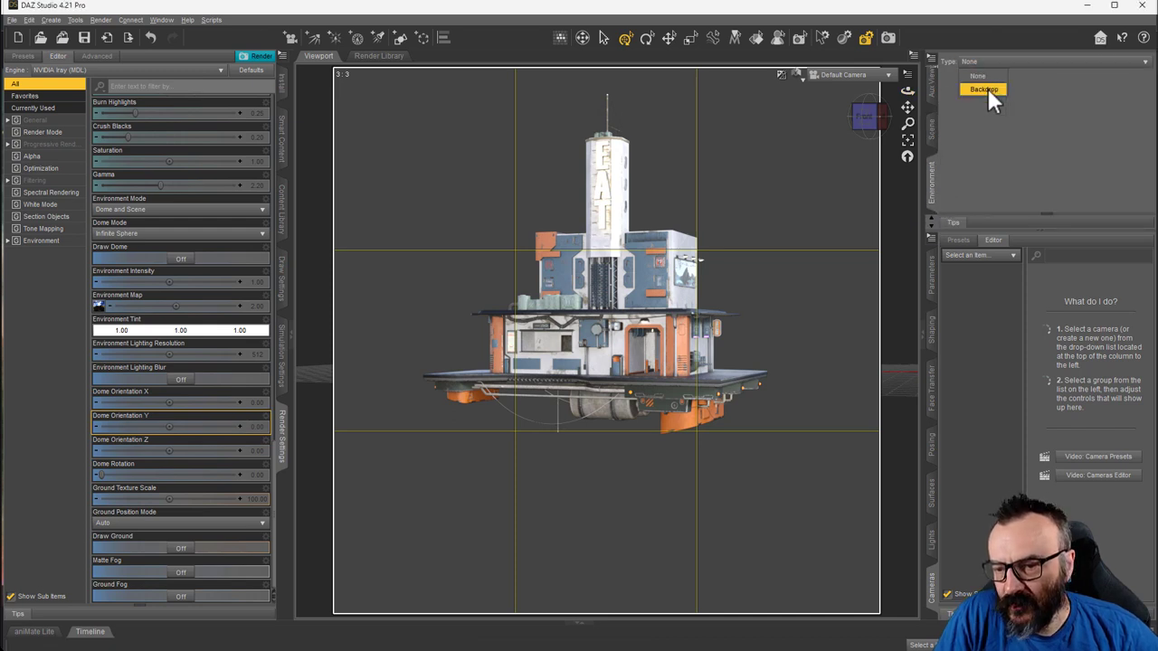
click(988, 88)
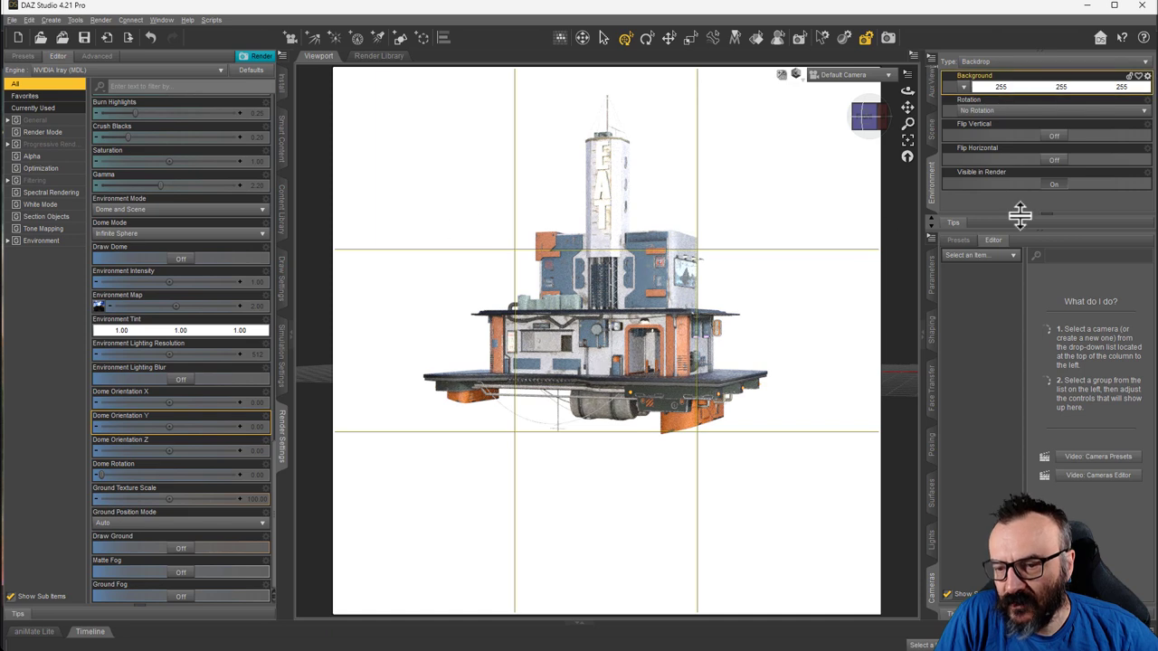
- Load neb.png from the Backdrops folder as the backdrop's background image
click(964, 87)
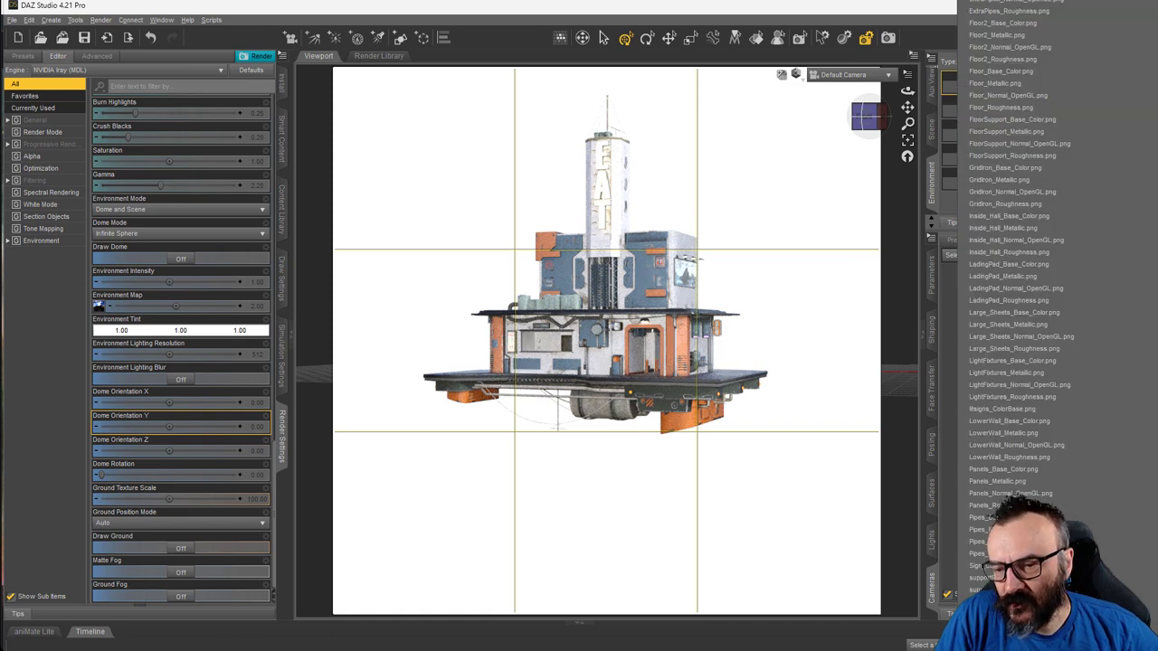
click(995, 597)
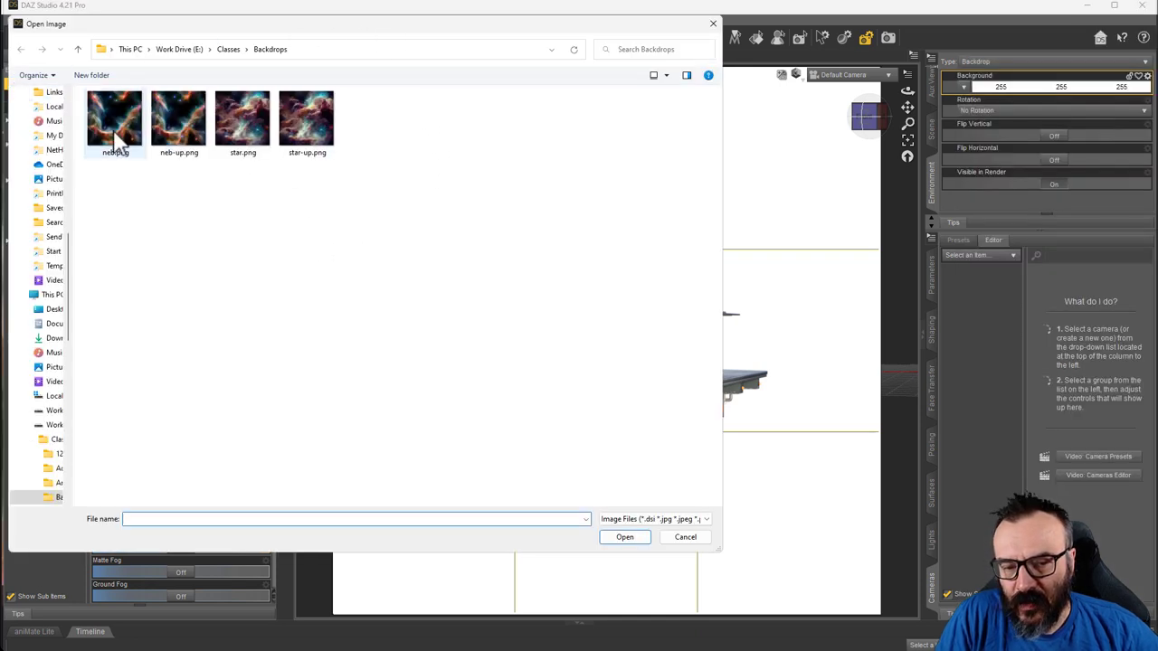
click(113, 129)
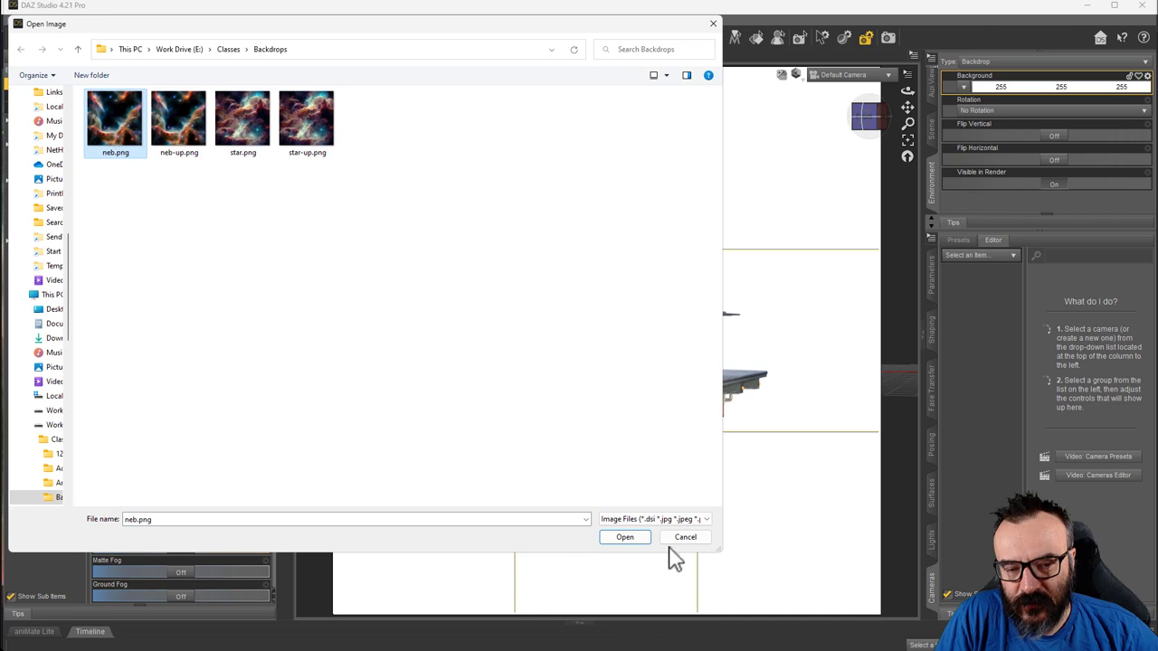
click(640, 541)
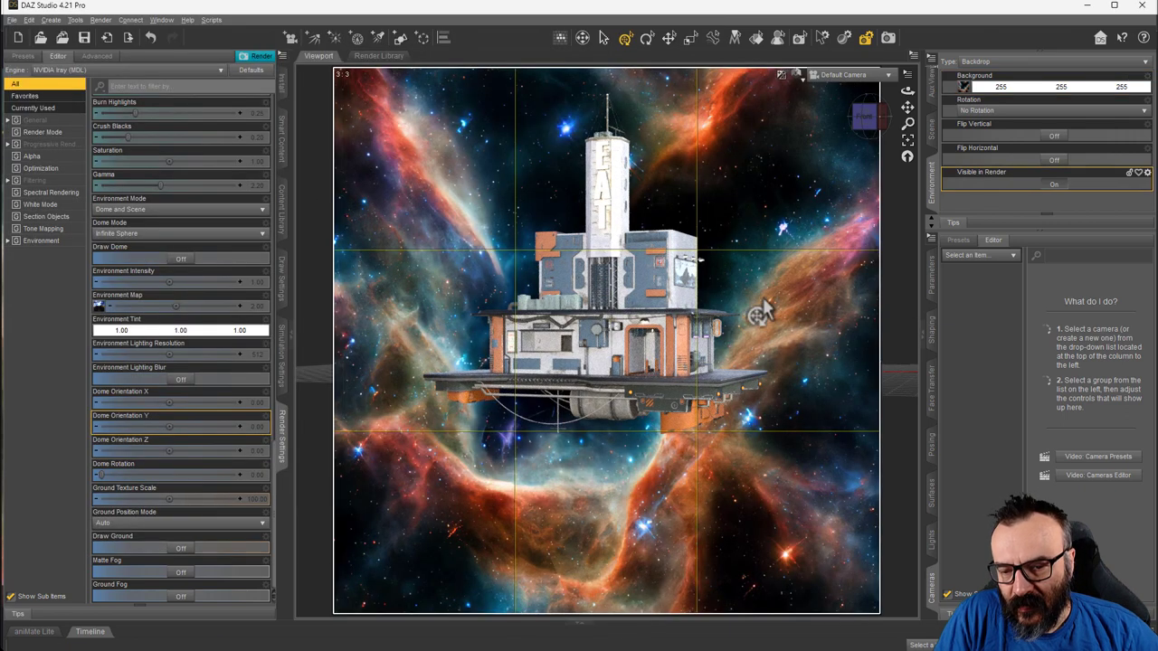
- Replace the backdrop's background image with neb-up.png from the Backdrops folder
click(964, 104)
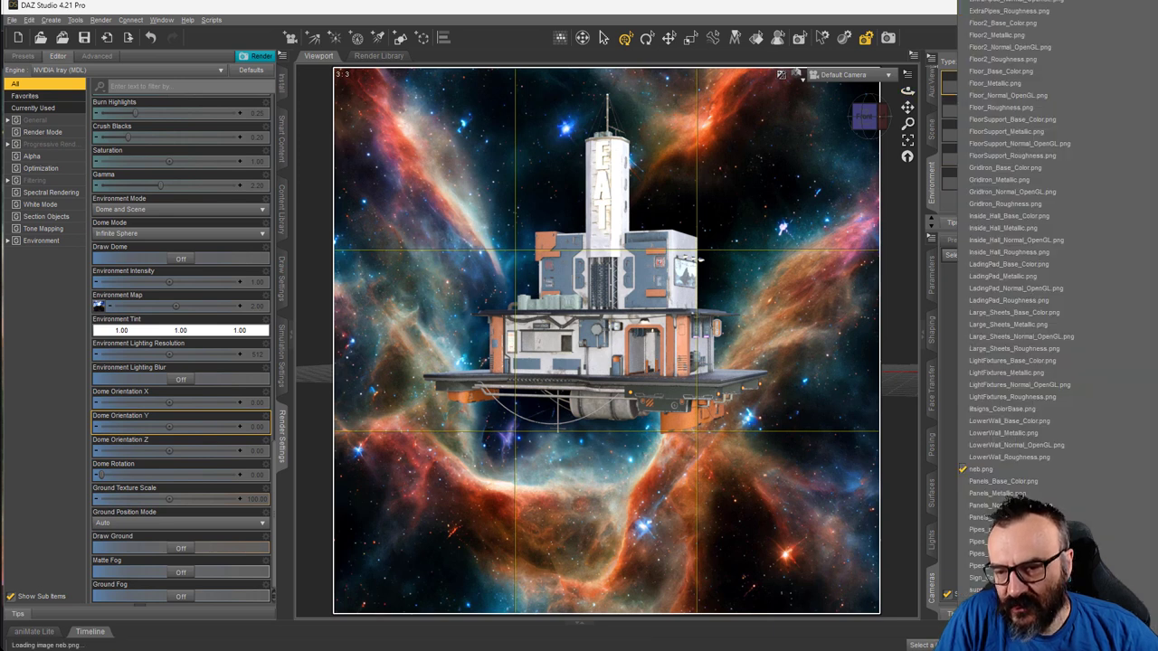
click(1004, 615)
click(186, 116)
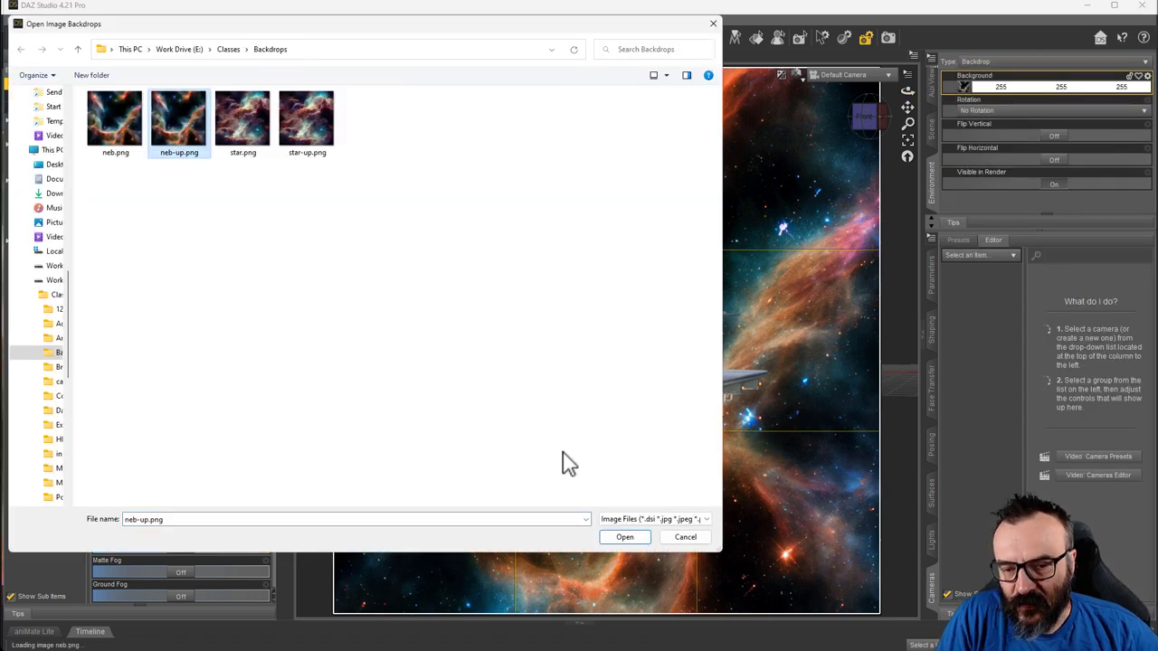
click(624, 537)
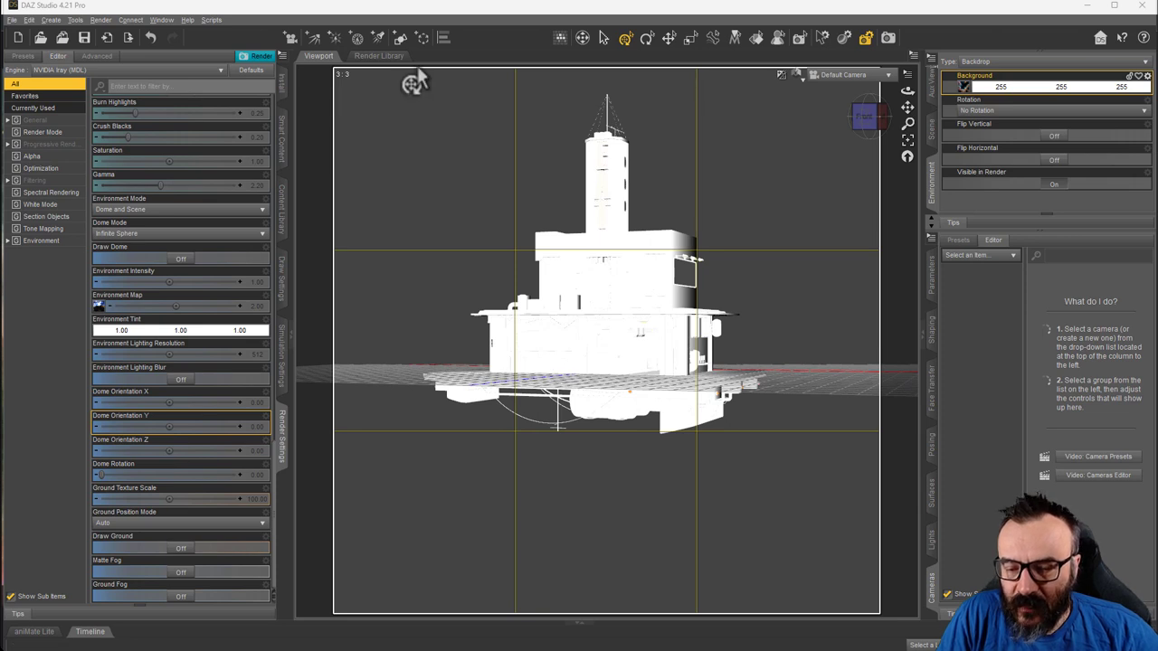
- Try a global render aspect ratio of 3.0 by 0.5 and return it to 3.0 by 3.0
scroll(239, 272, up, 15)
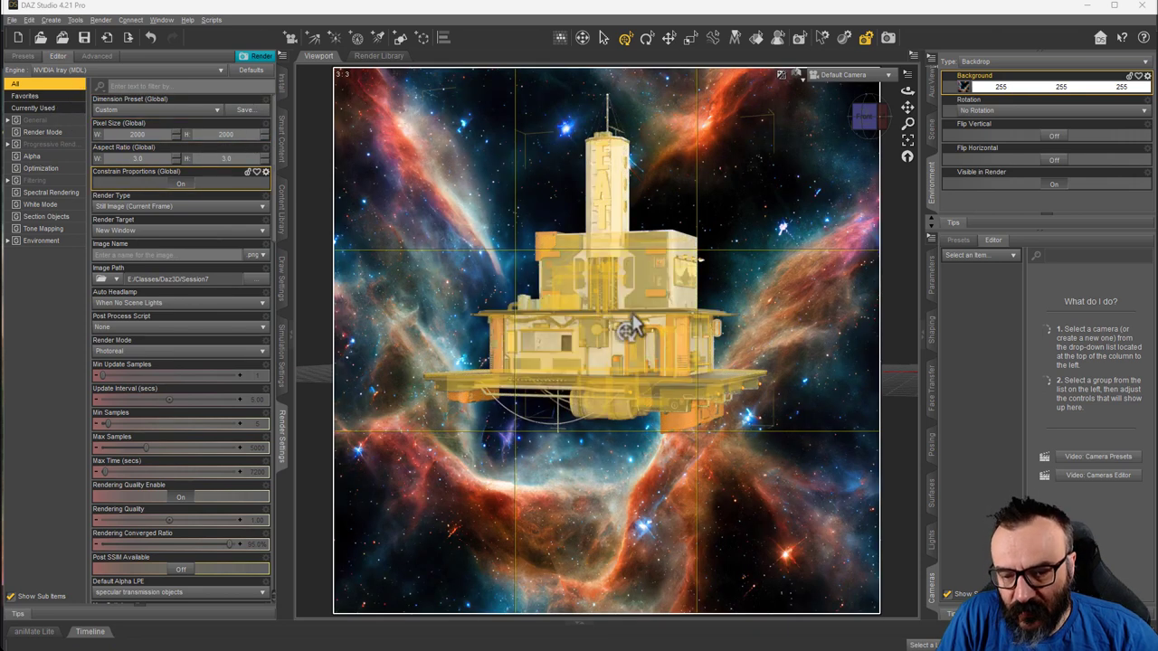
click(227, 158)
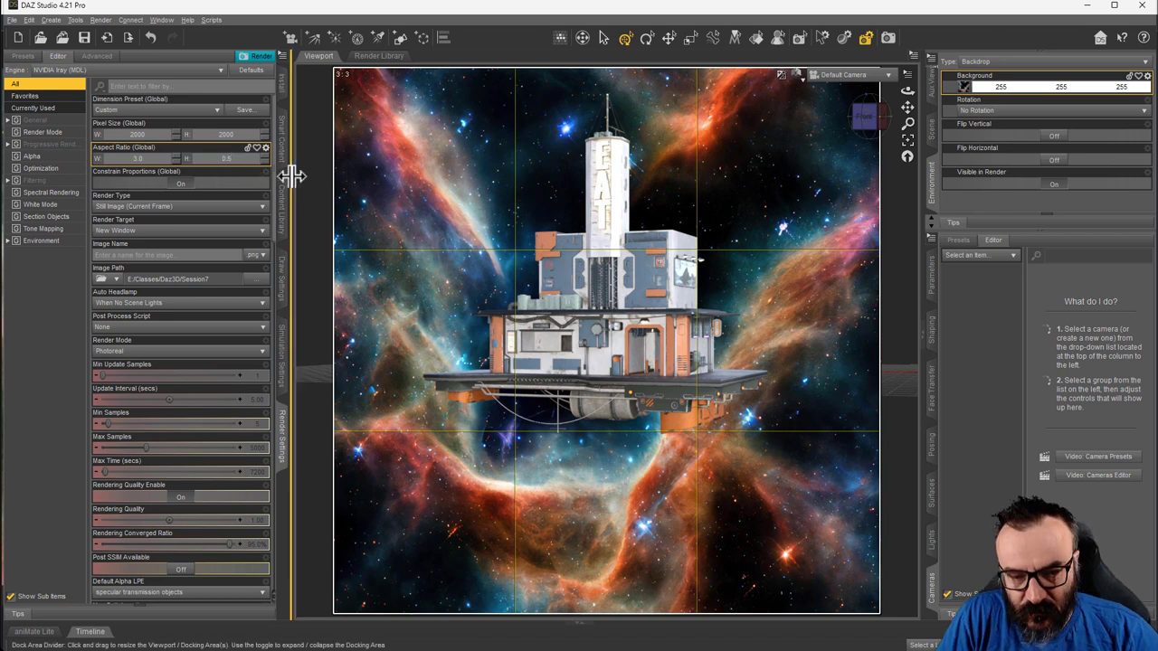
text(0.5)
key(Return)
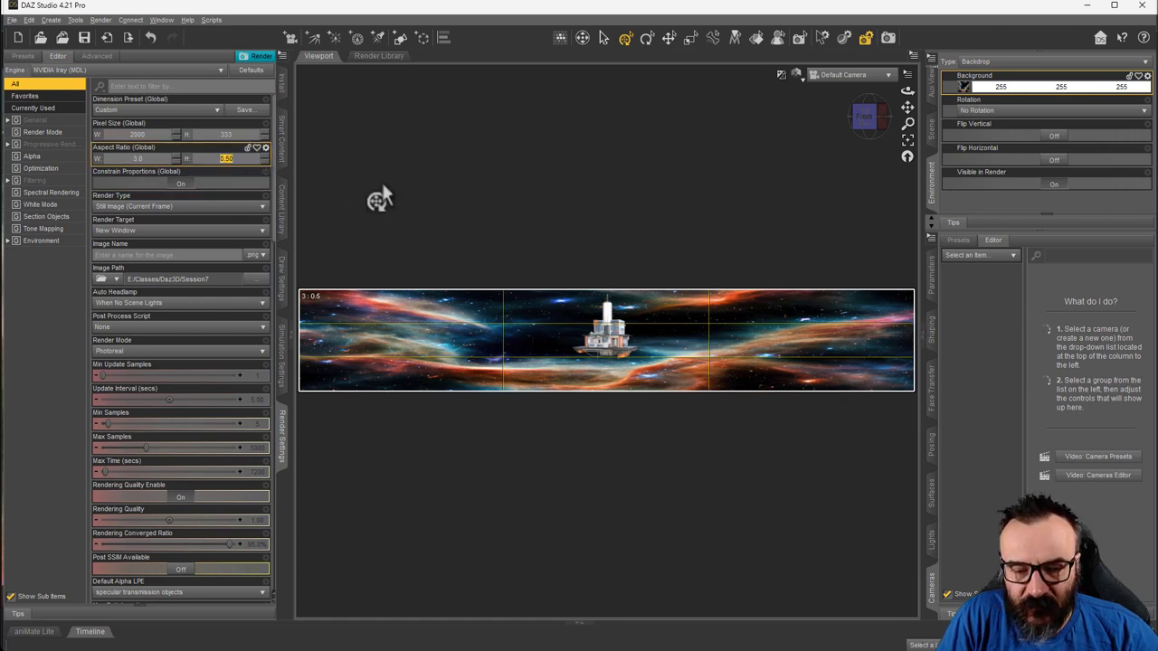
key(Return)
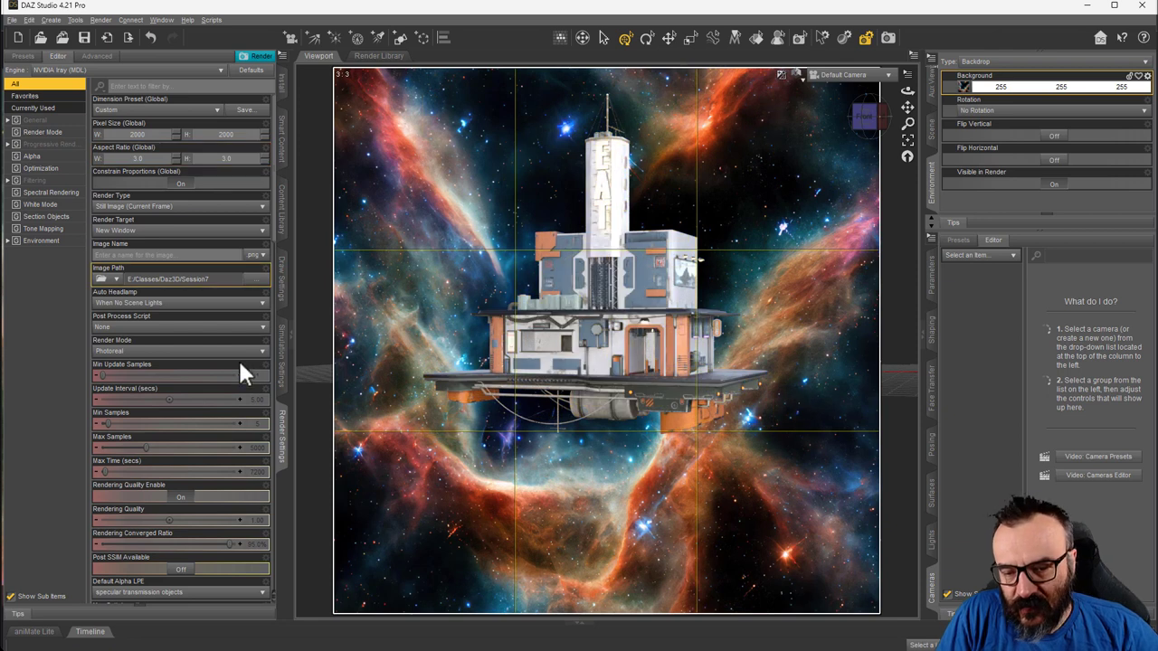
- Set the Environment Tint to an orange of 1.00, 0.27, 0.096
scroll(241, 368, down, 15)
scroll(238, 358, down, 10)
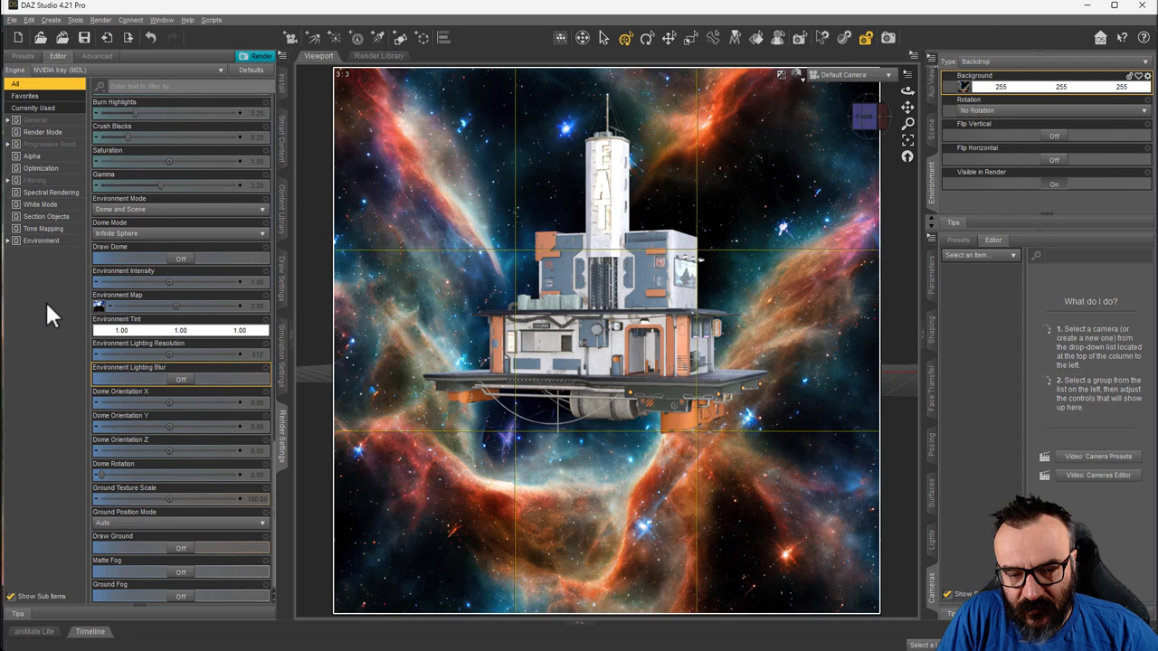
click(147, 331)
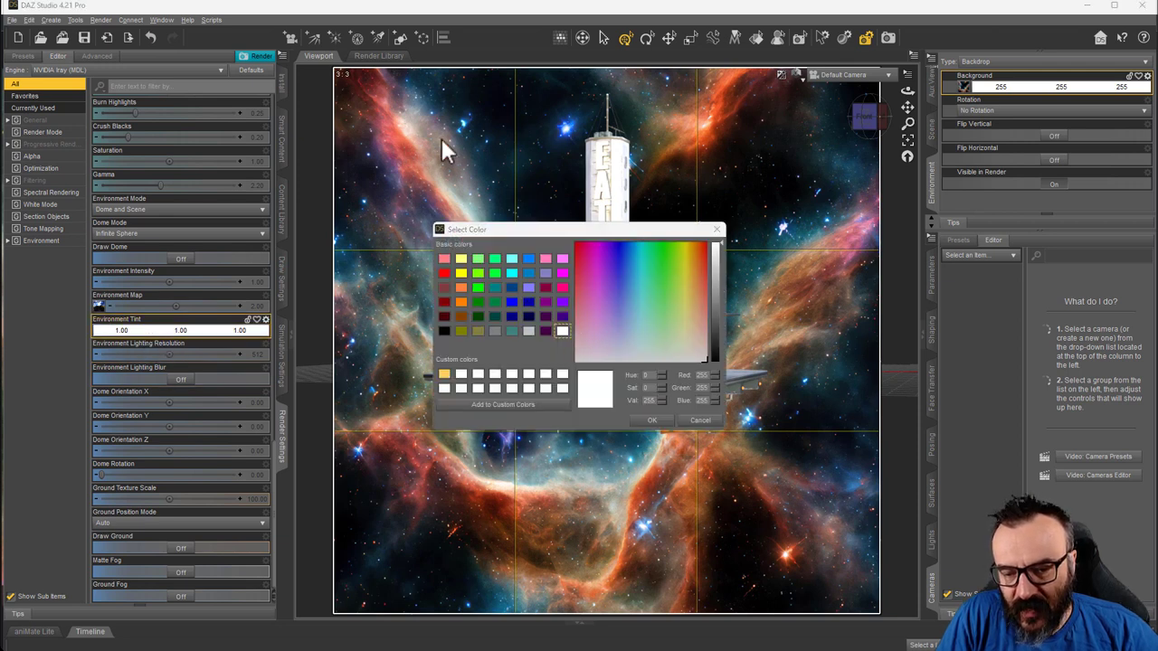
click(579, 312)
drag(587, 311, 702, 283)
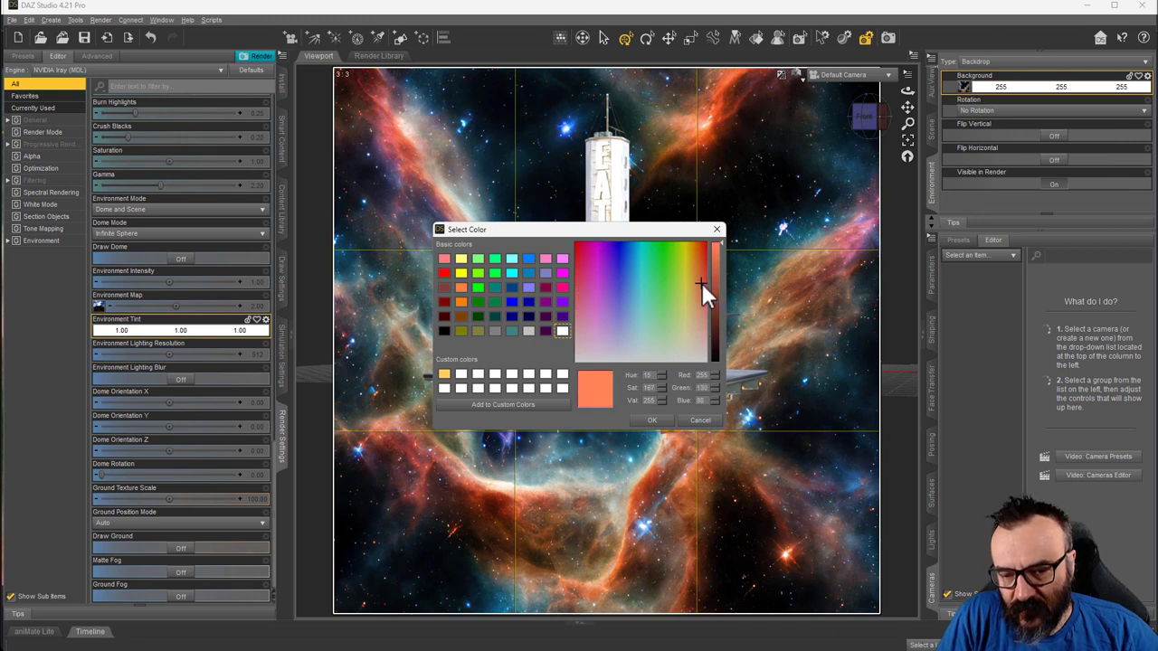
click(653, 421)
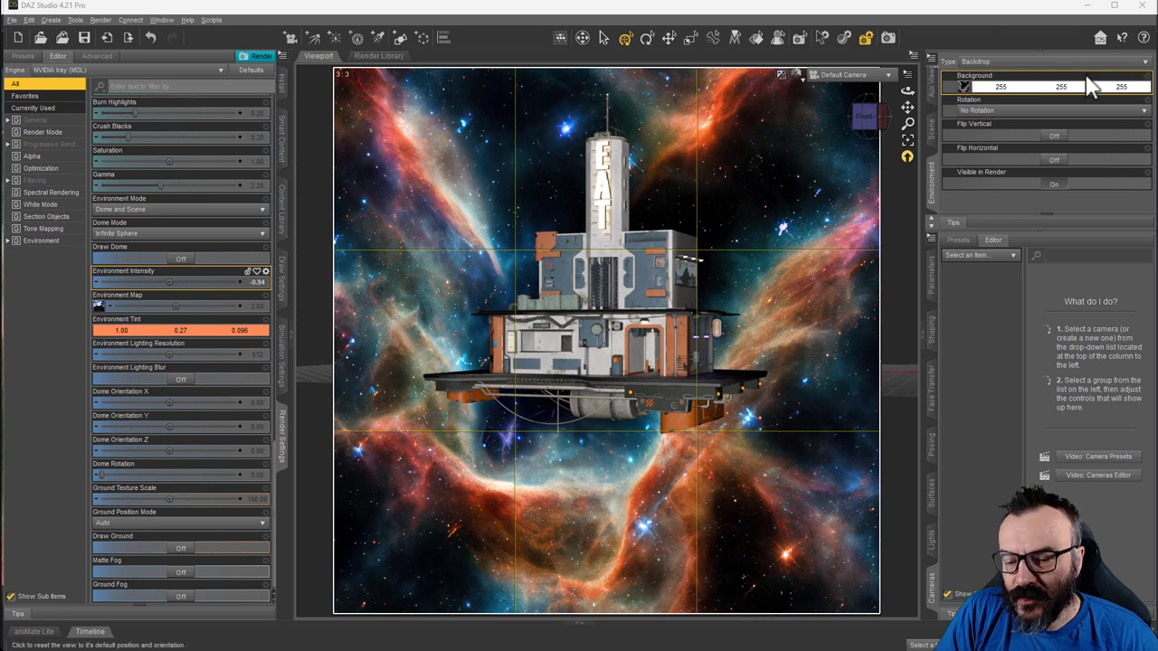
- Darken the backdrop by setting its Background colour to grey 104, 104, 104
click(1042, 88)
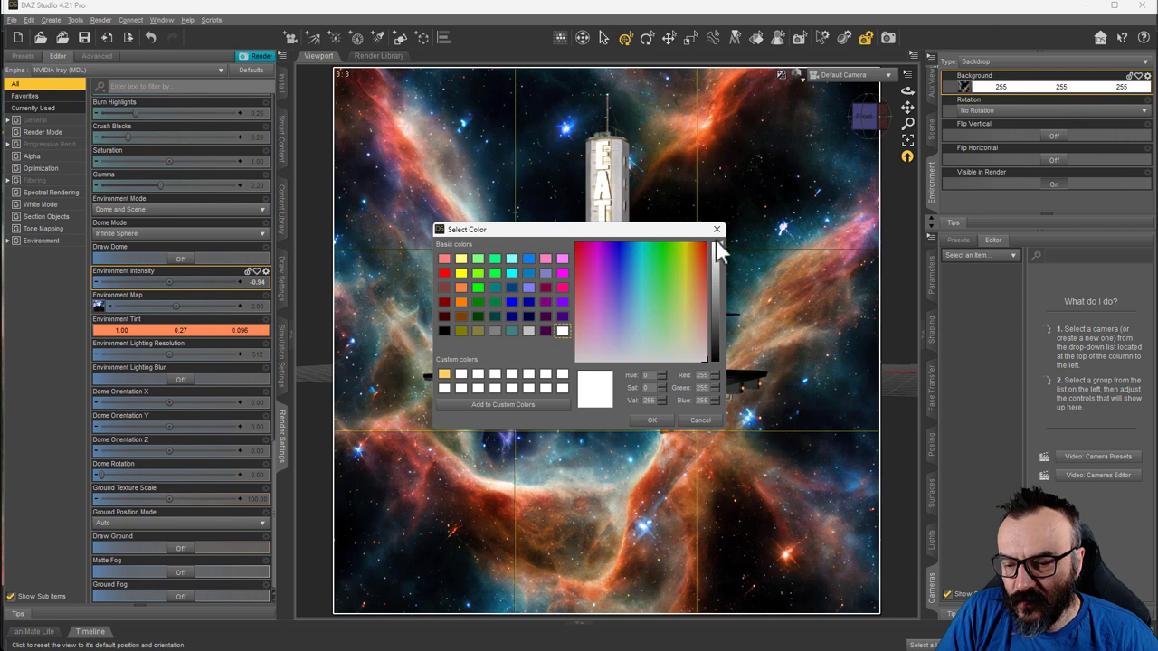
drag(718, 252, 719, 312)
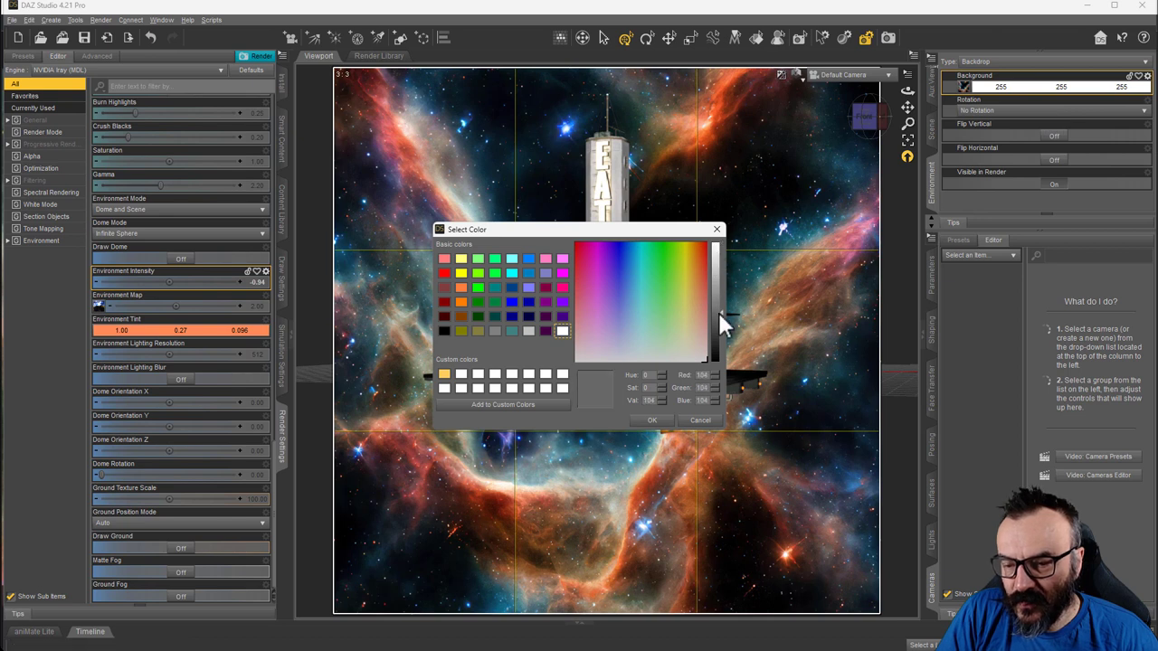
click(653, 421)
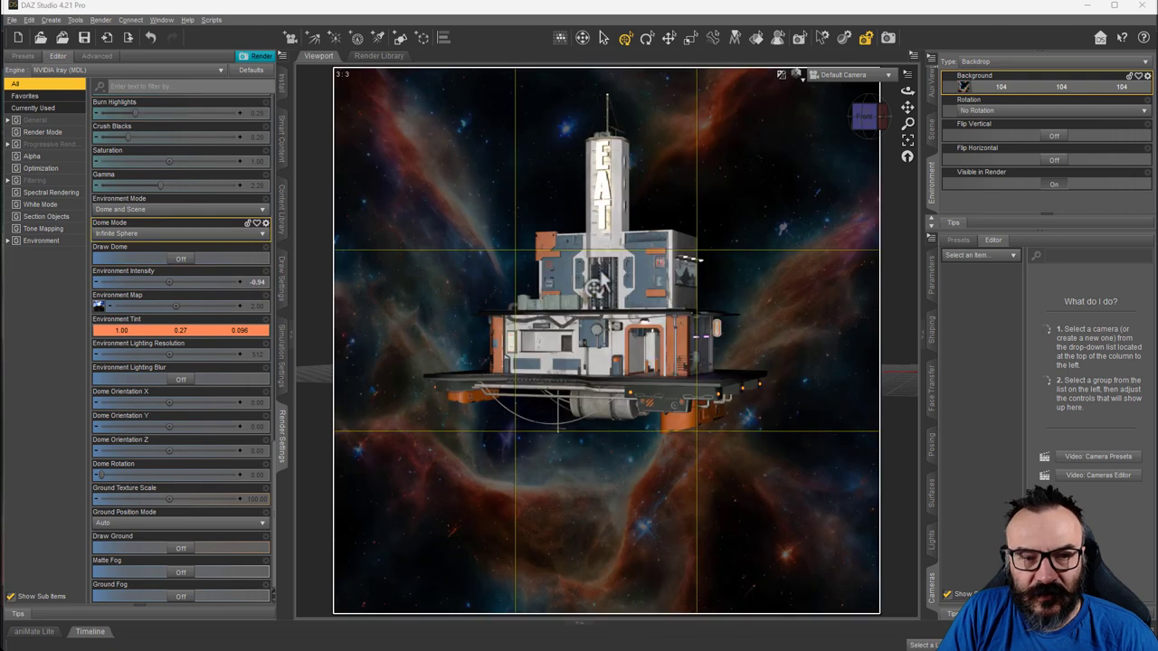
- Set the backdrop's Background colour to a pale orange of 255, 218, 165
click(1048, 87)
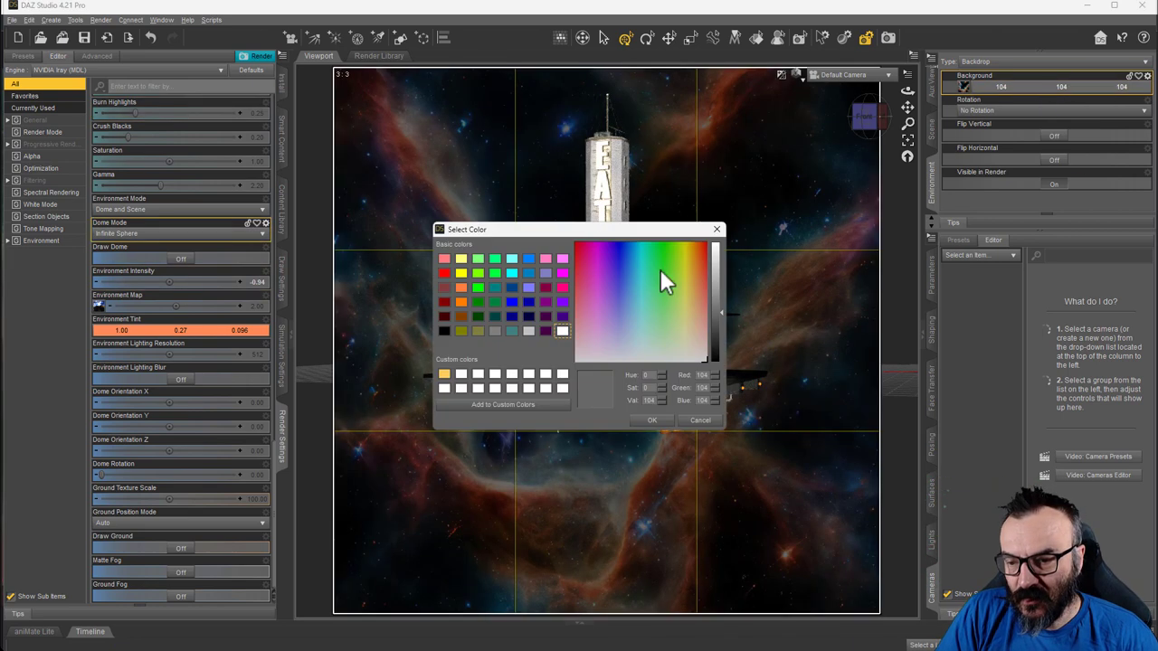
drag(723, 256, 718, 232)
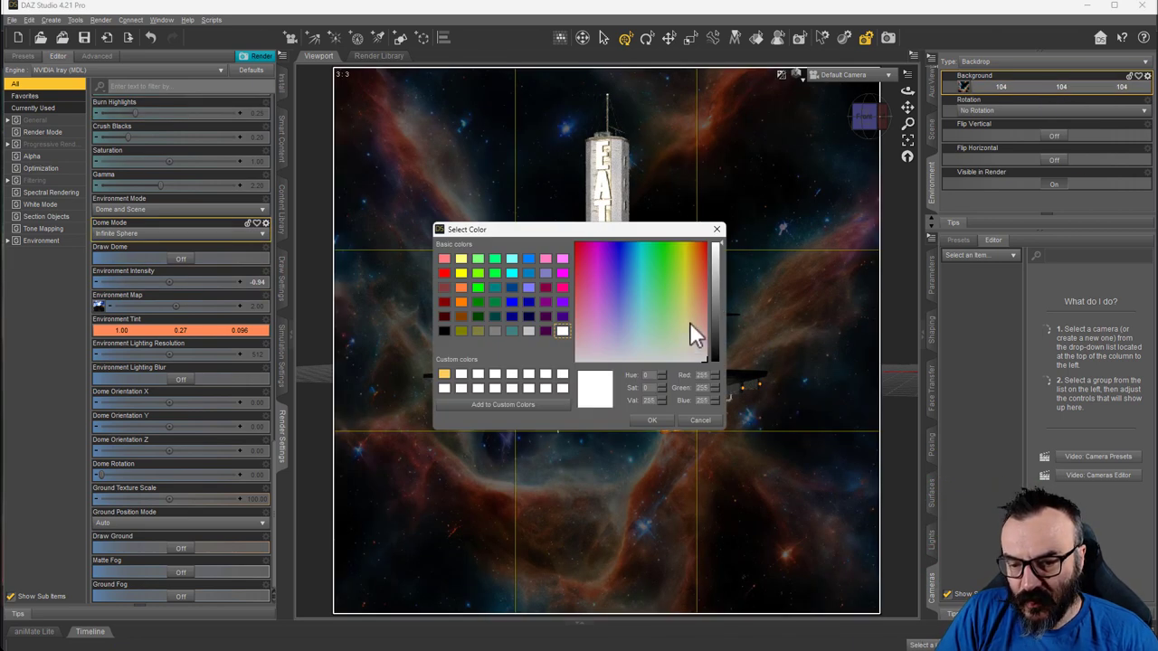
drag(691, 323, 693, 313)
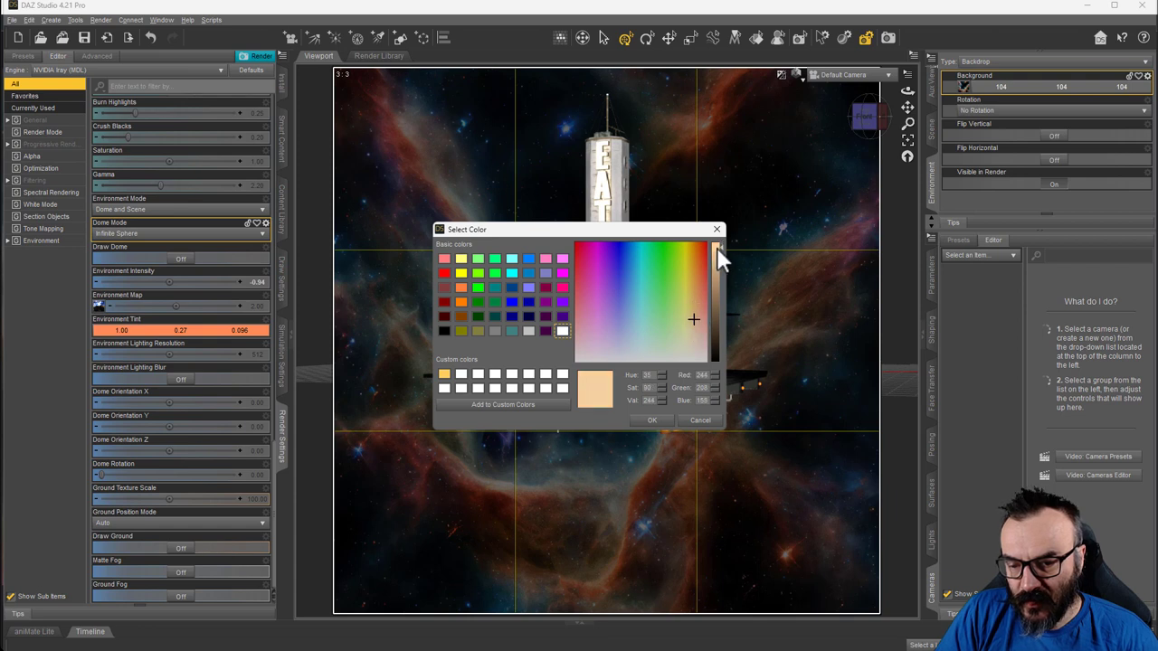
click(667, 420)
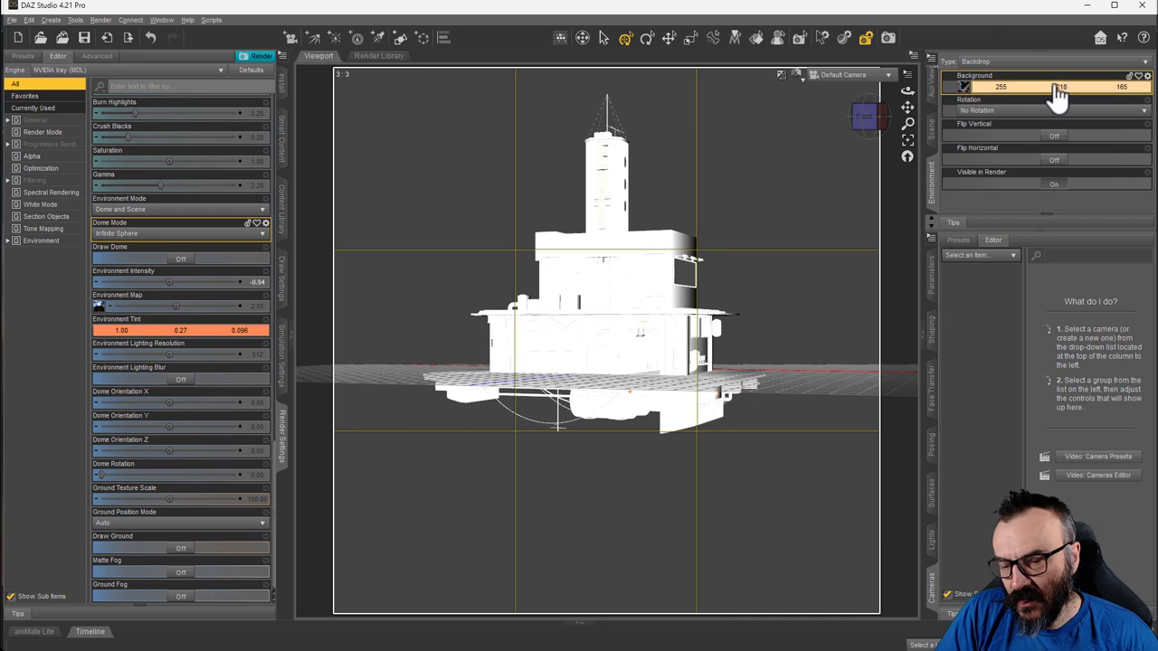